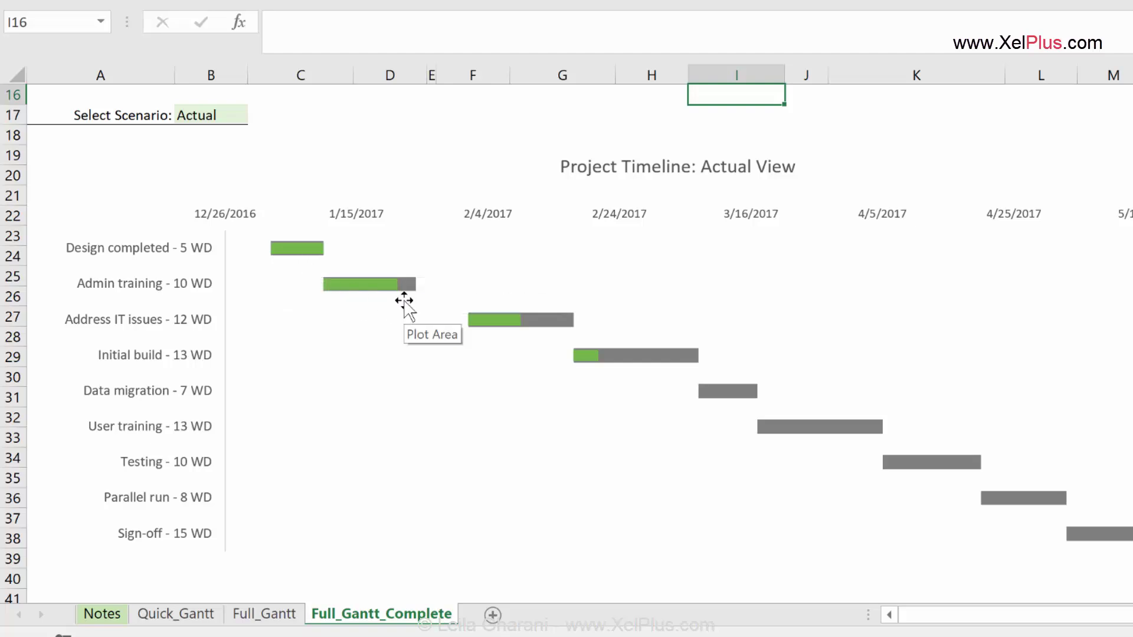
# - Switch the Gantt chart's scenario in B17 to Plan, then back to Actual
pyautogui.moveTo(539, 331)
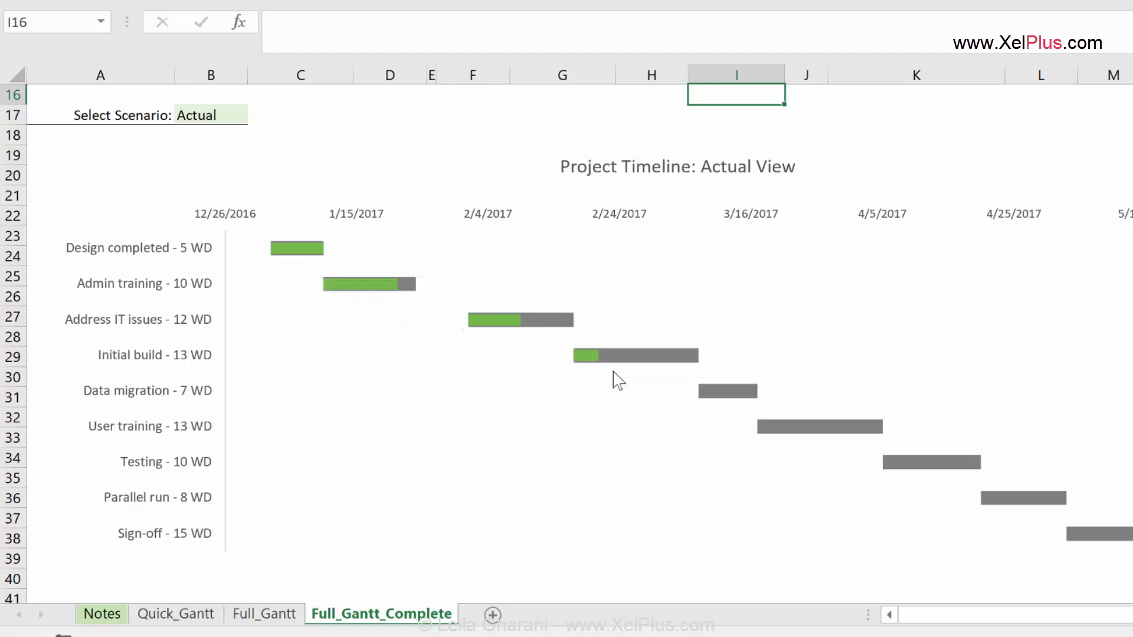
pyautogui.moveTo(600, 363)
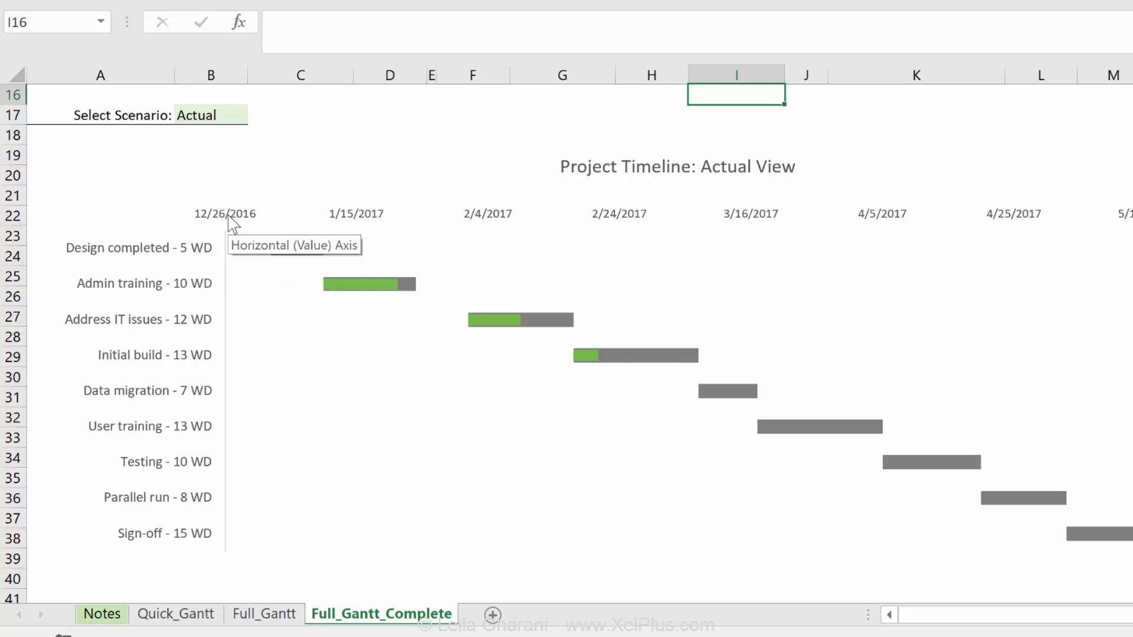
pyautogui.click(212, 112)
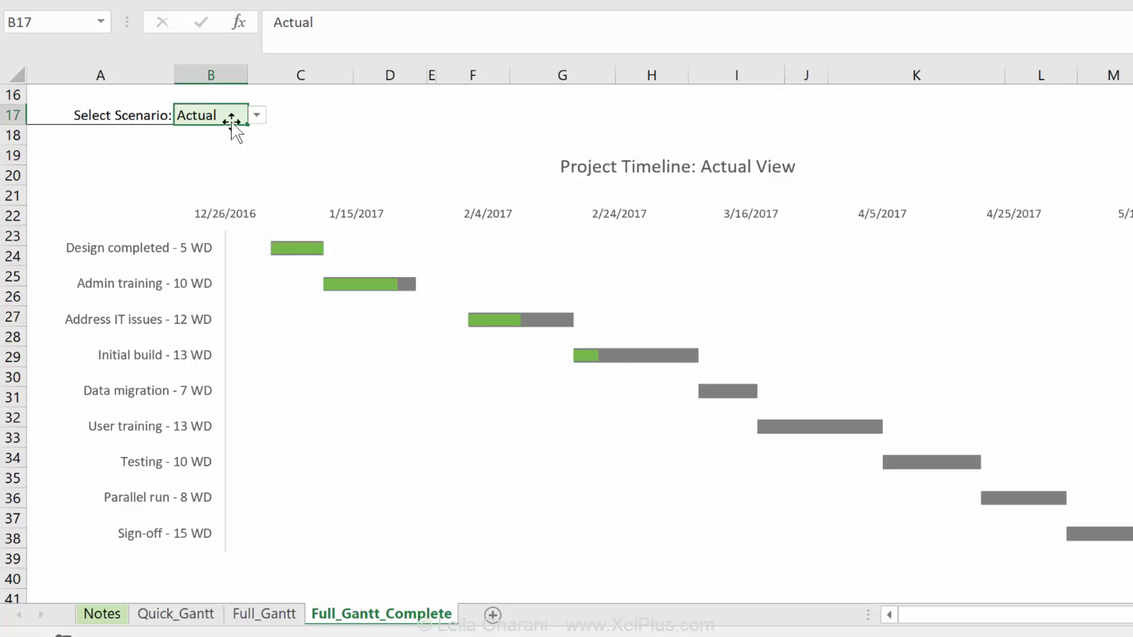
pyautogui.click(258, 115)
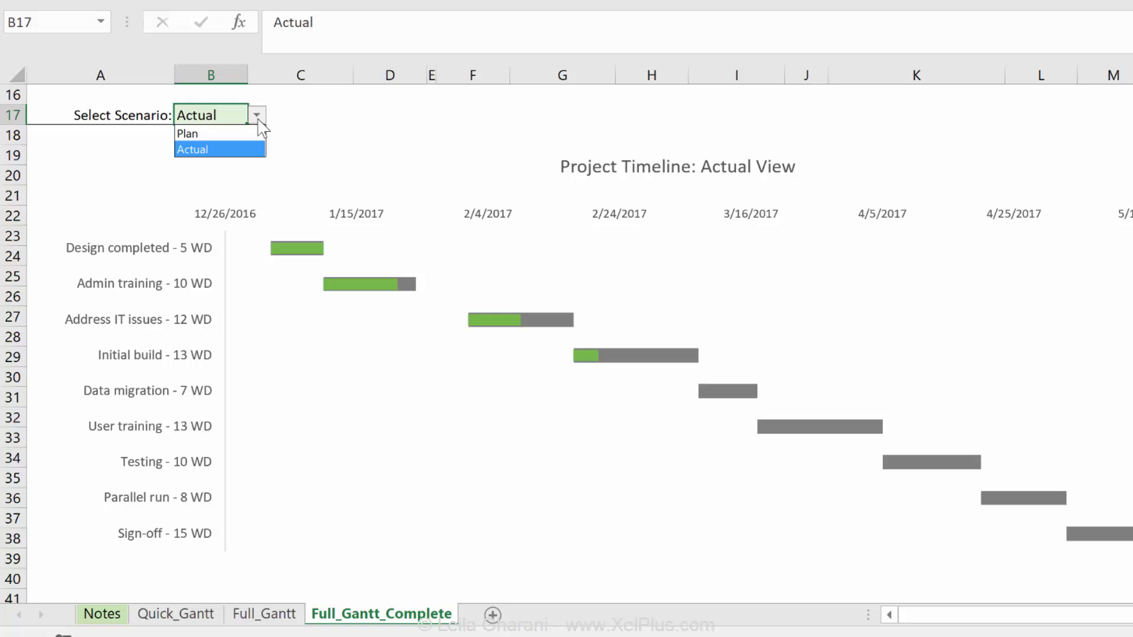
pyautogui.click(233, 135)
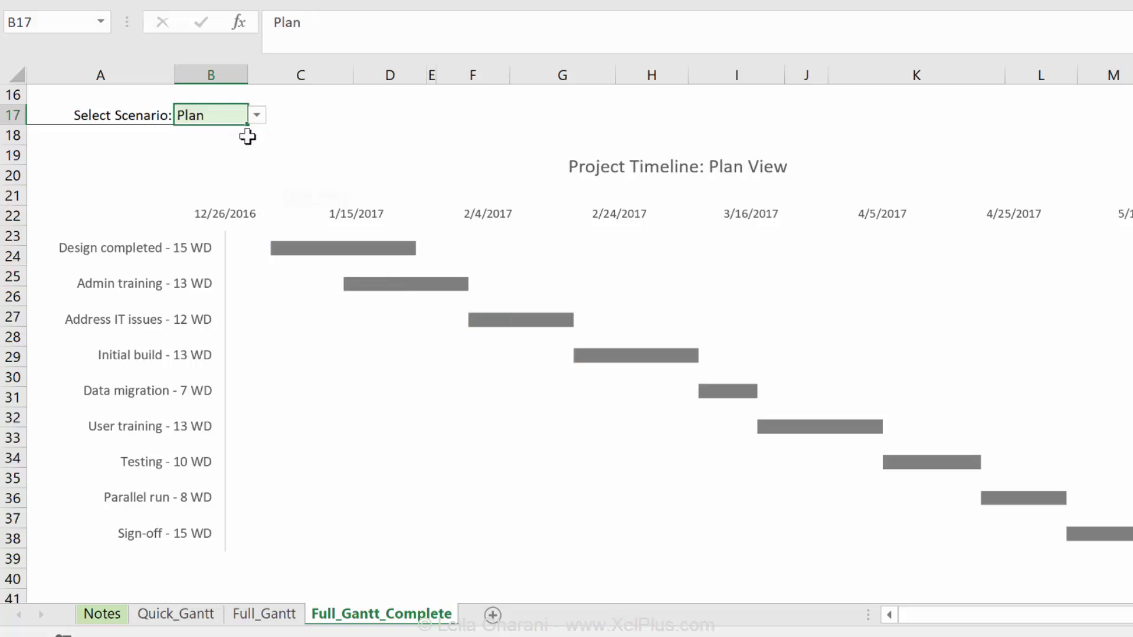
pyautogui.click(256, 116)
pyautogui.click(218, 147)
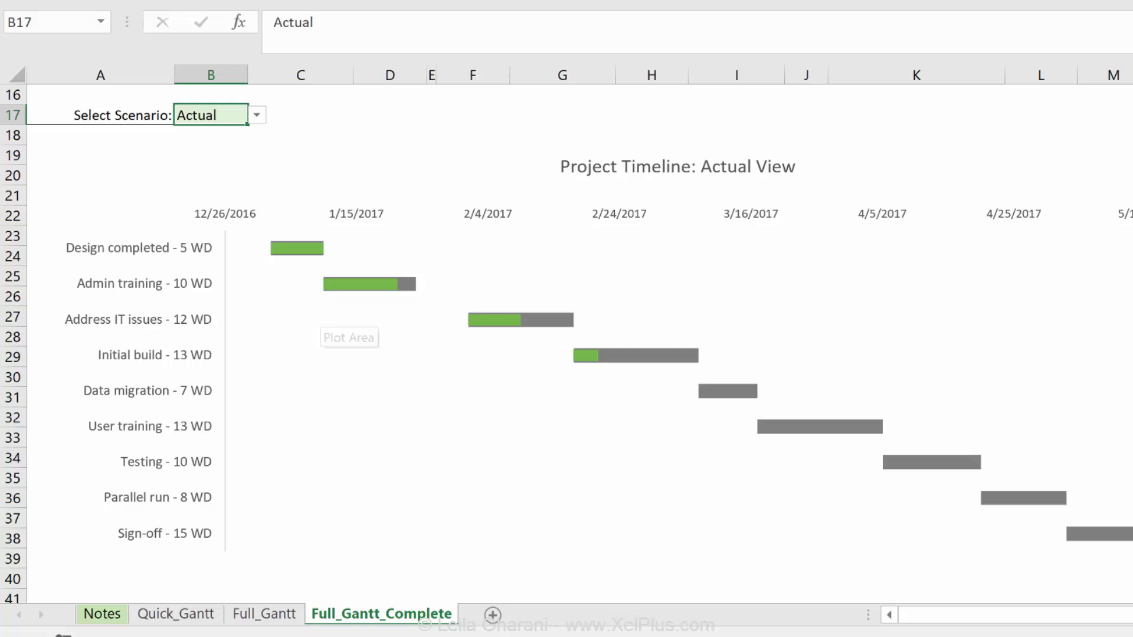
# - Go to the Quick_Gantt sheet and look over its task table and chart
pyautogui.click(177, 614)
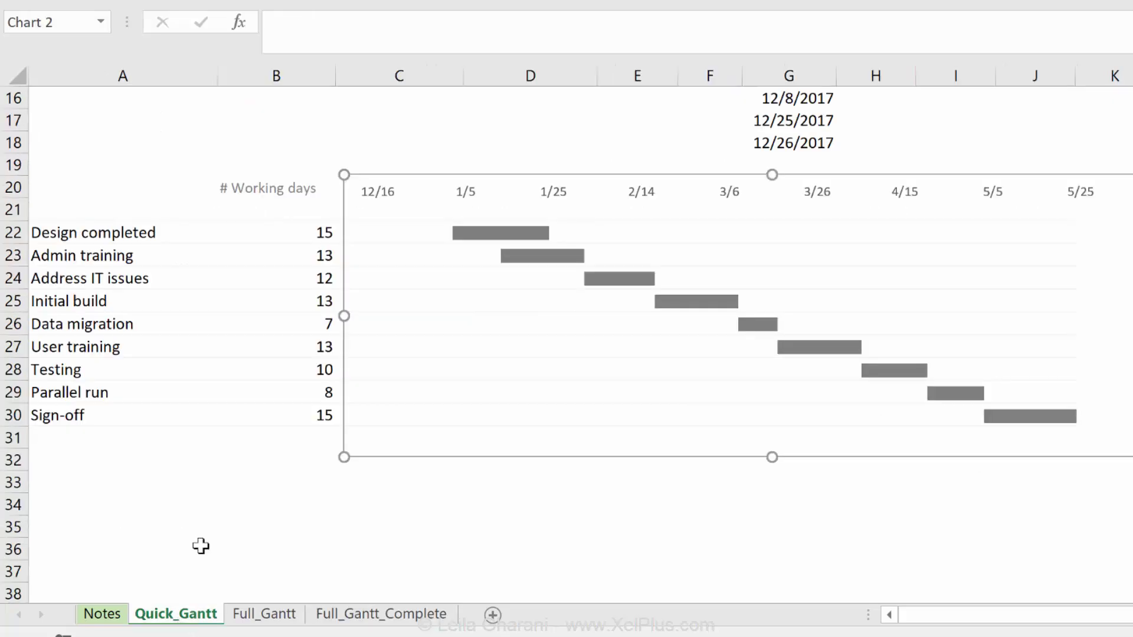
pyautogui.click(200, 490)
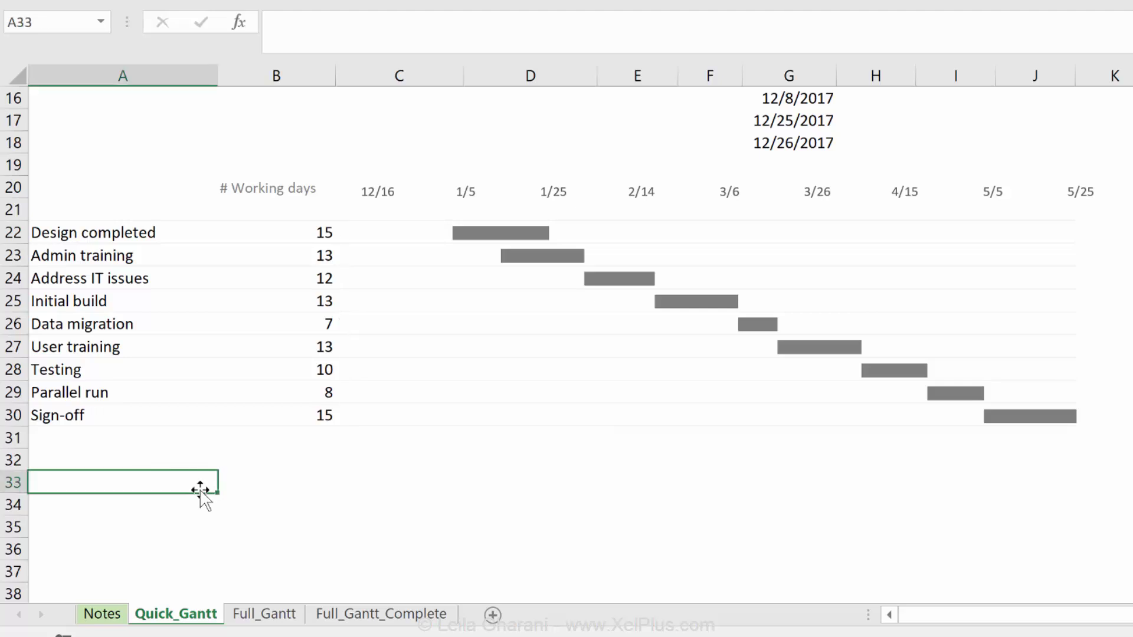
pyautogui.scroll(5, 200, 490)
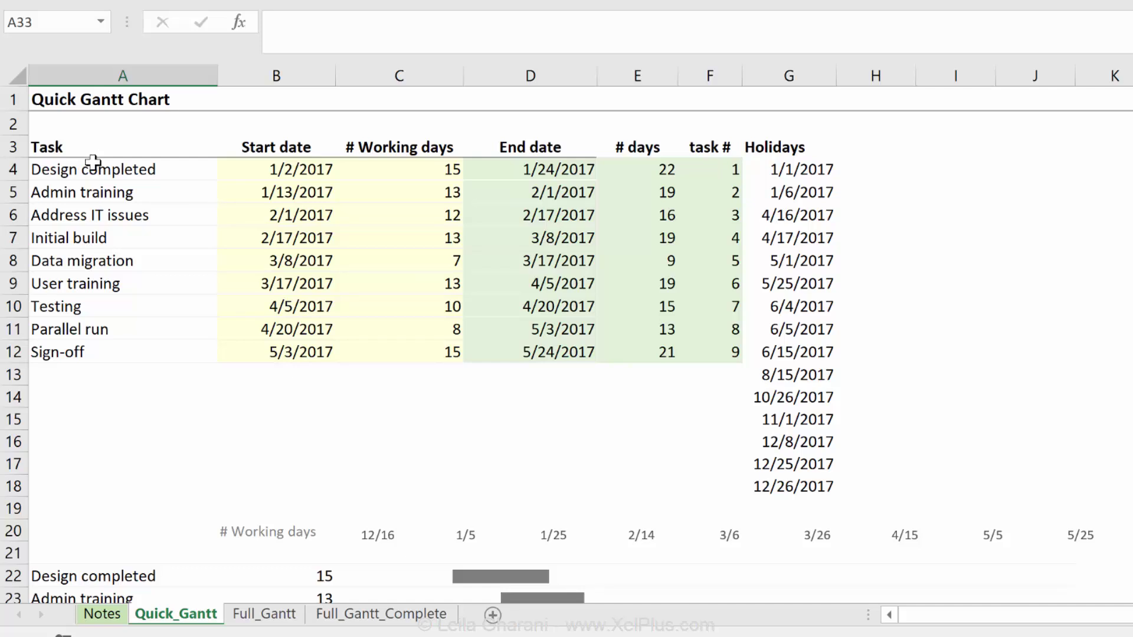
pyautogui.scroll(-4, 110, 200)
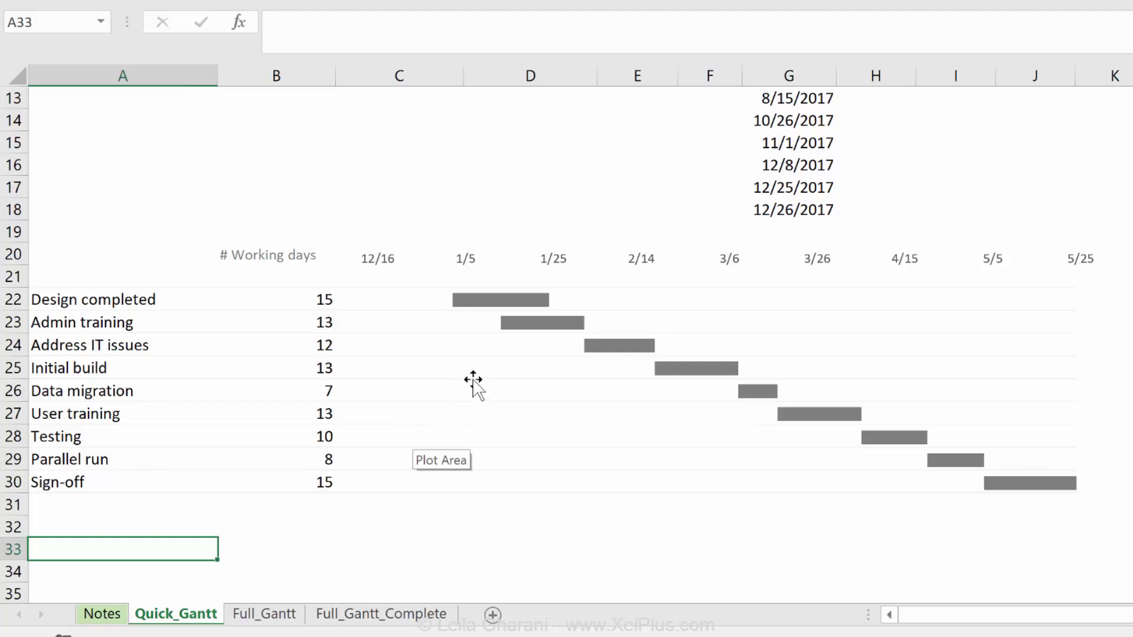
pyautogui.click(473, 380)
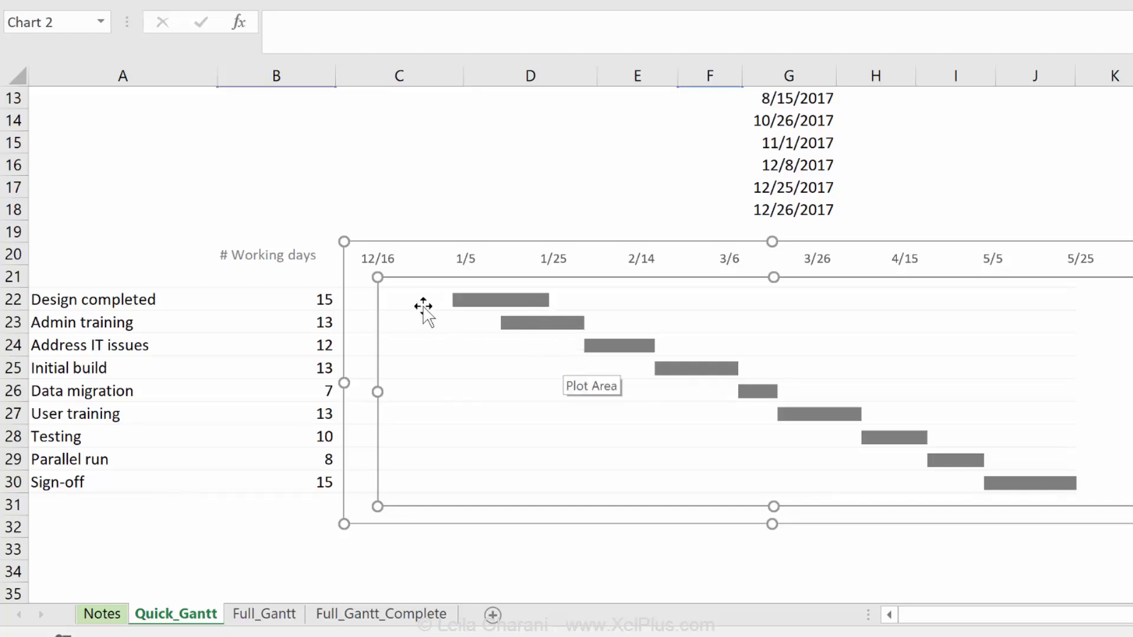
# - Select task names A22:A30 and nudge the Gantt chart slightly right to line up
pyautogui.click(149, 297)
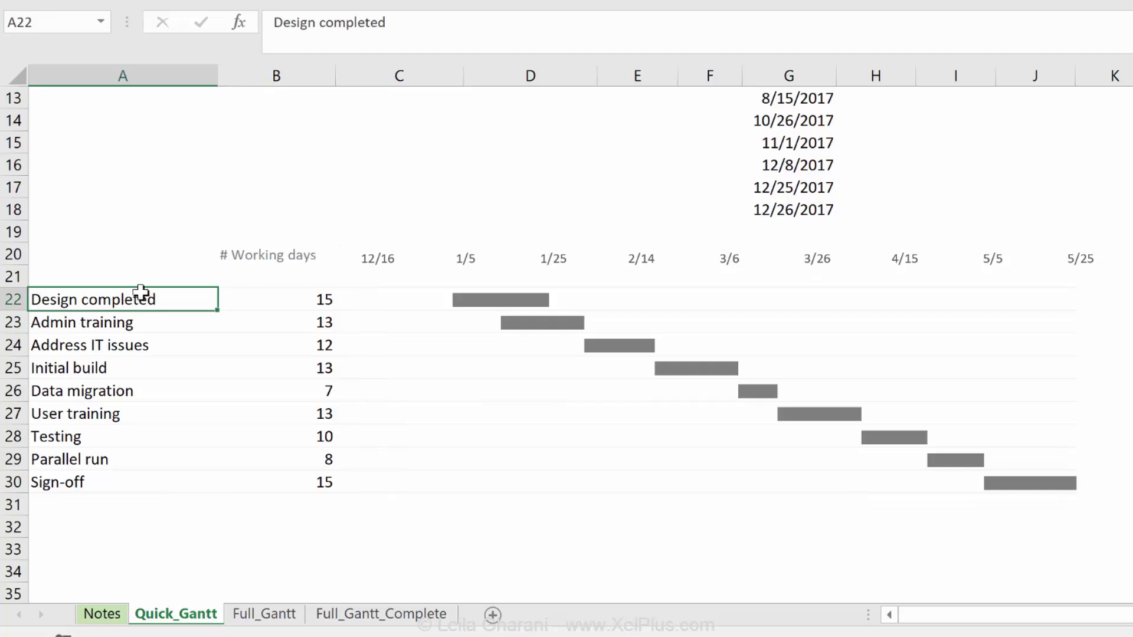
pyautogui.moveTo(140, 291); pyautogui.dragTo(121, 483)
pyautogui.click(415, 295)
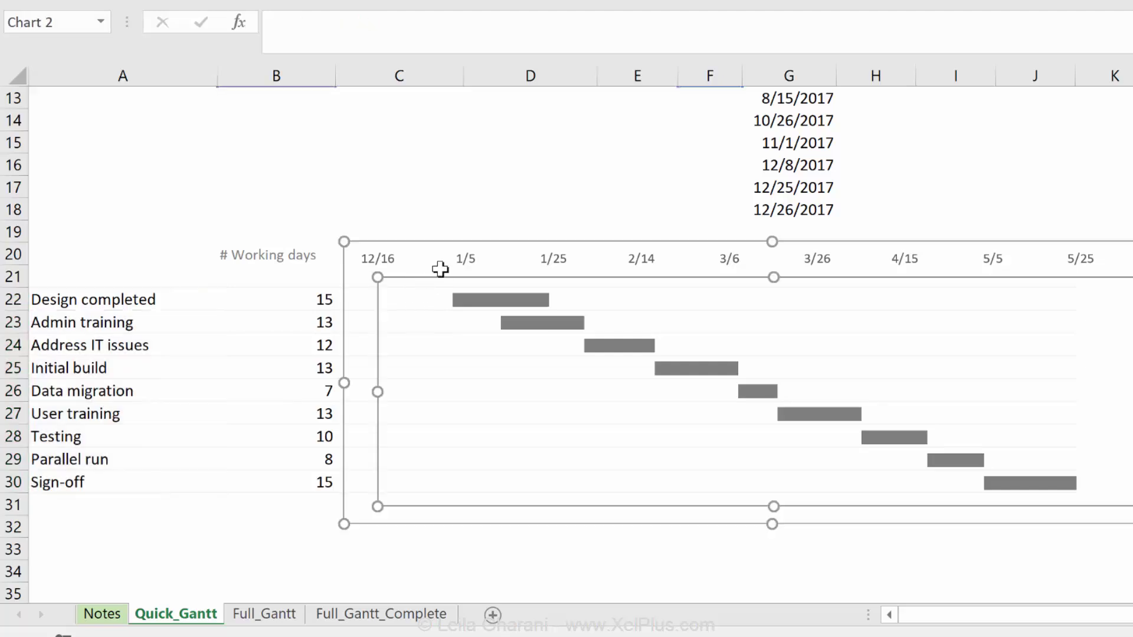
pyautogui.moveTo(441, 244)
pyautogui.mouseDown()
pyautogui.moveTo(435, 253)
pyautogui.moveTo(445, 244)
pyautogui.mouseUp()
pyautogui.click(123, 209)
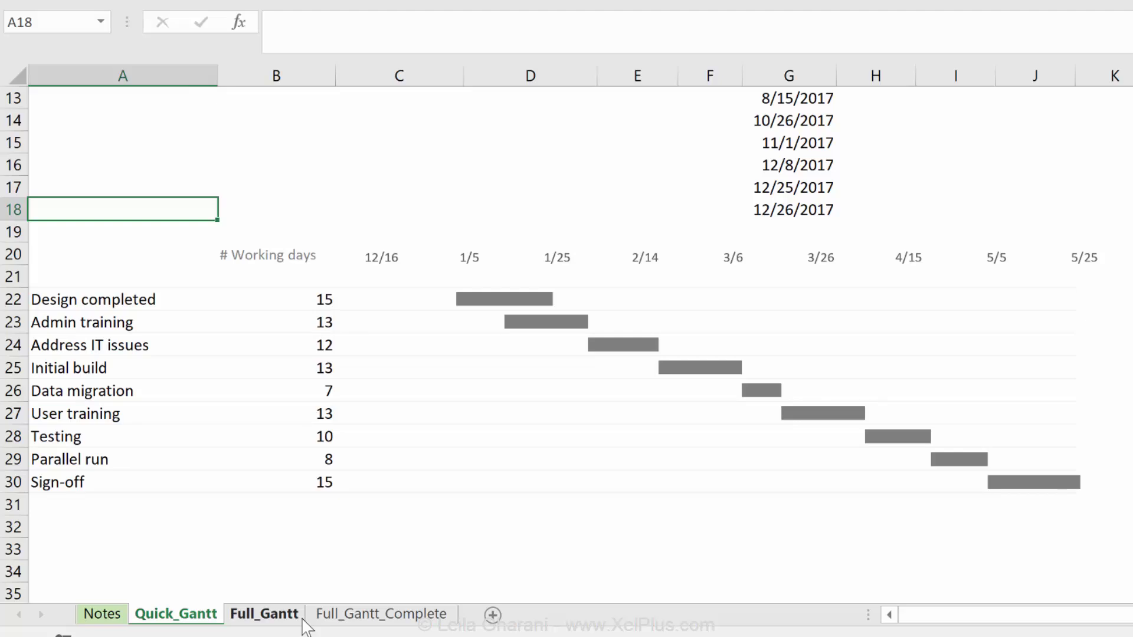
# - Return to Full_Gantt_Complete, then open the Full_Gantt sheet with its Plan table
pyautogui.click(349, 617)
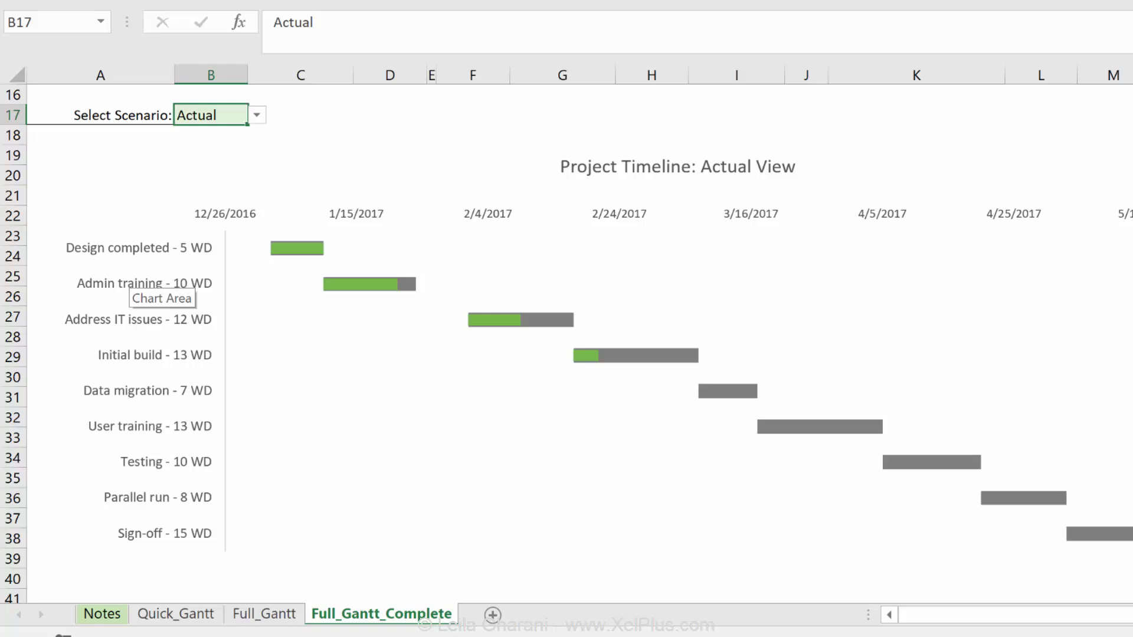
pyautogui.click(264, 614)
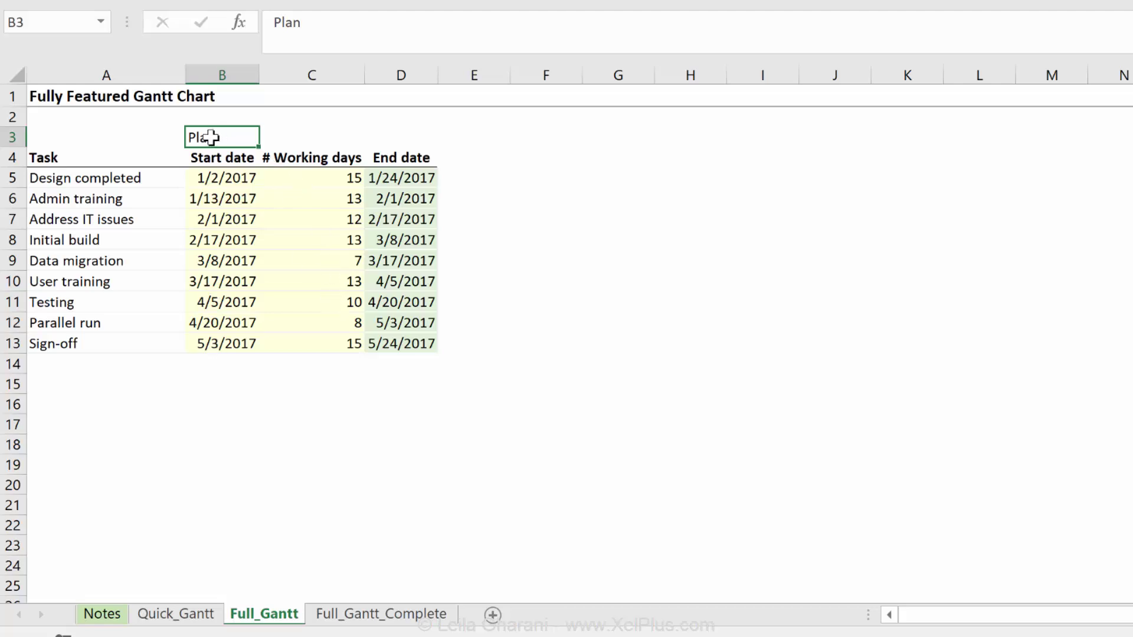
# - Copy the Plan table B3:D13 and paste it at F3
pyautogui.hotkey('ctrl', 'c')
pyautogui.moveTo(222, 137); pyautogui.dragTo(413, 341)
pyautogui.hotkey('ctrl', 'c')
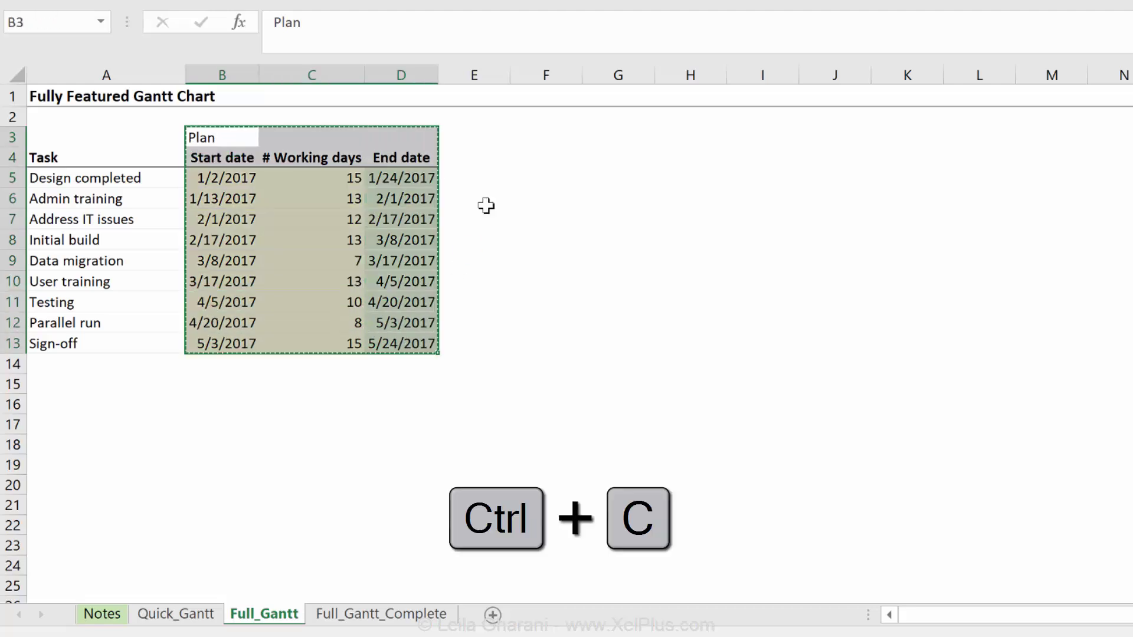
pyautogui.click(525, 151)
pyautogui.click(528, 137)
pyautogui.hotkey('ctrl', 'v')
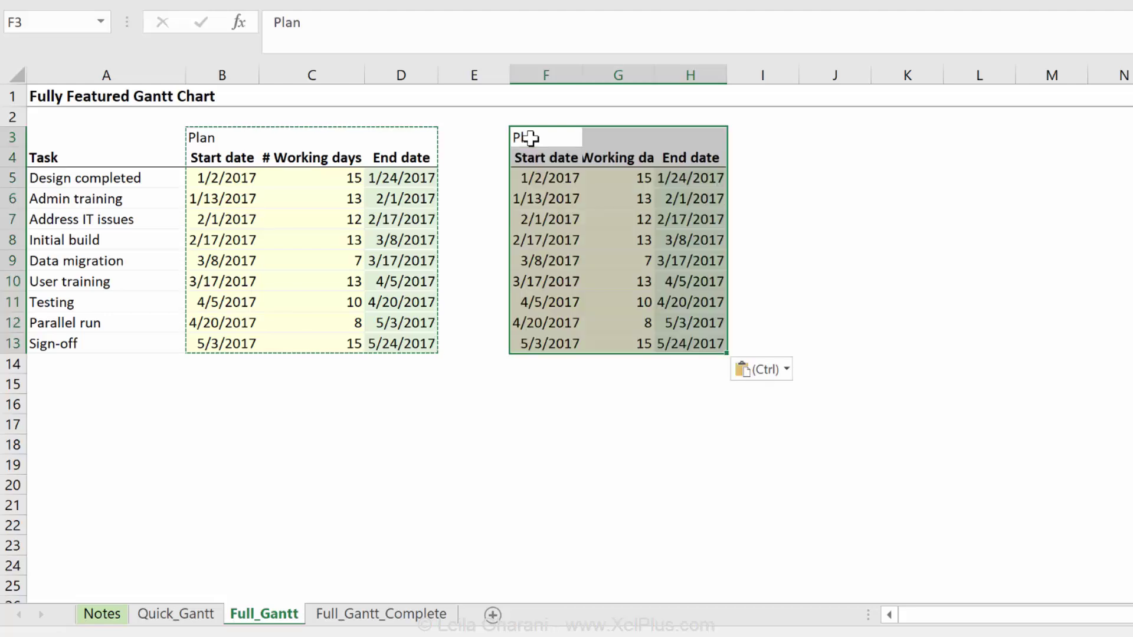
# - Retitle the pasted block 'Actual' and check its end date and working days formulas
pyautogui.click(528, 138)
pyautogui.write('A')
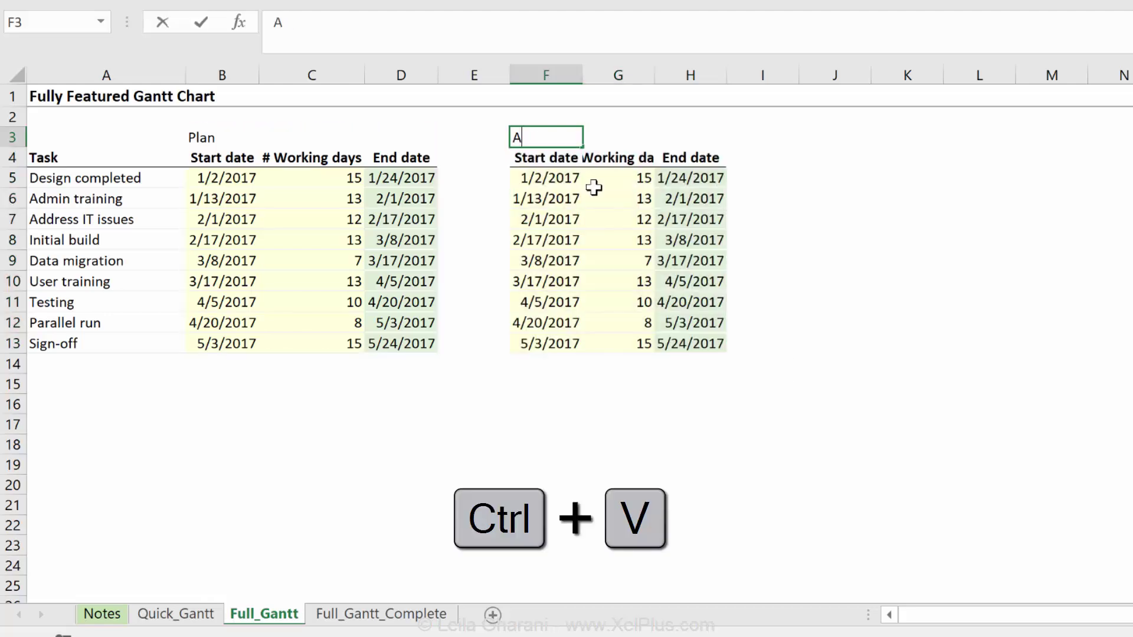
pyautogui.write('ctual')
pyautogui.hotkey('ctrl', 'Return')
pyautogui.click(398, 178)
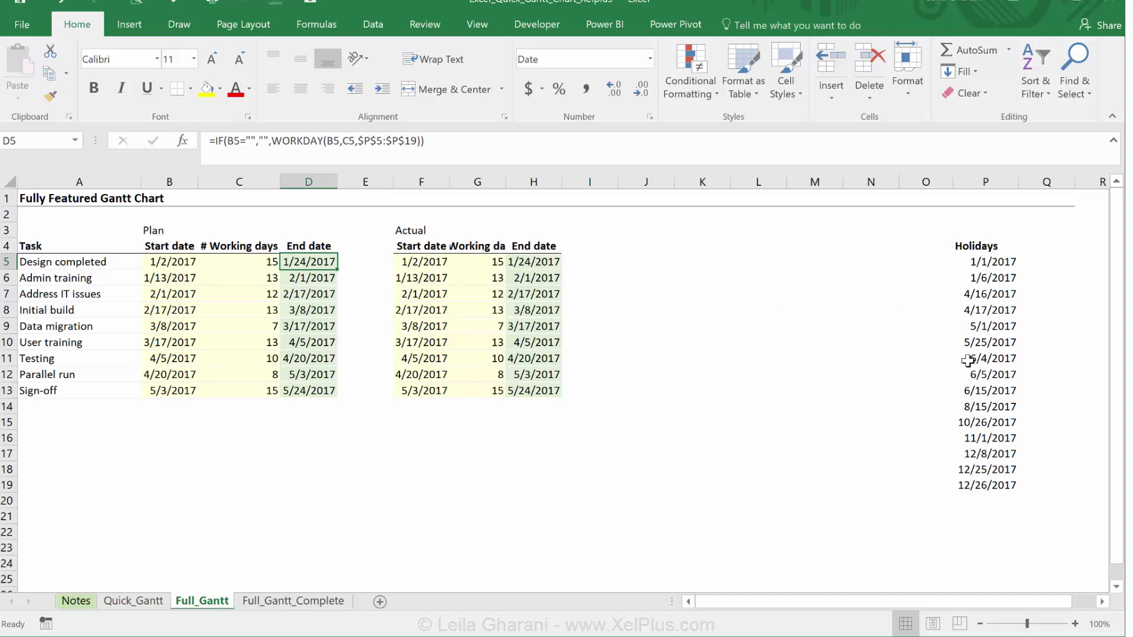
pyautogui.click(487, 266)
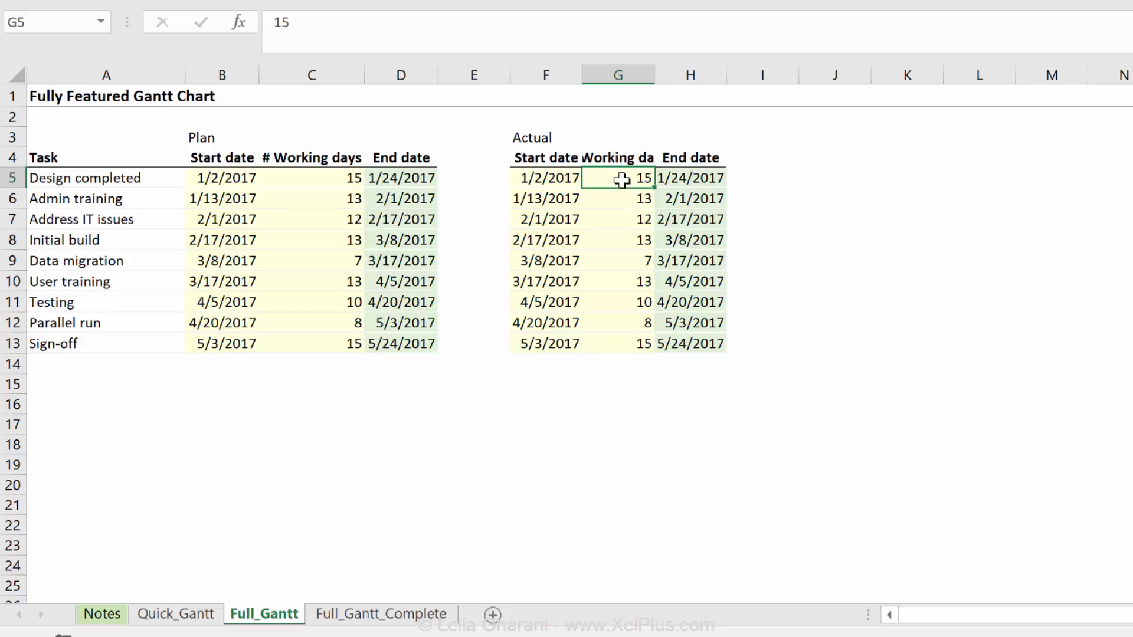
pyautogui.click(222, 404)
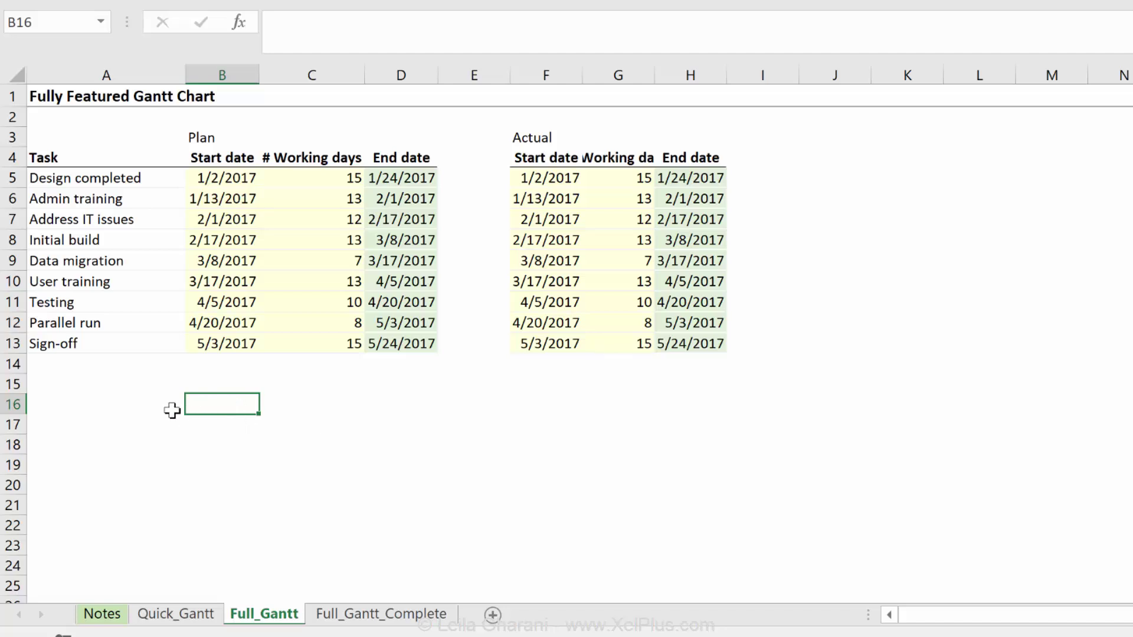
# - Label A16 'Select Scenario' and right-align it
pyautogui.click(119, 412)
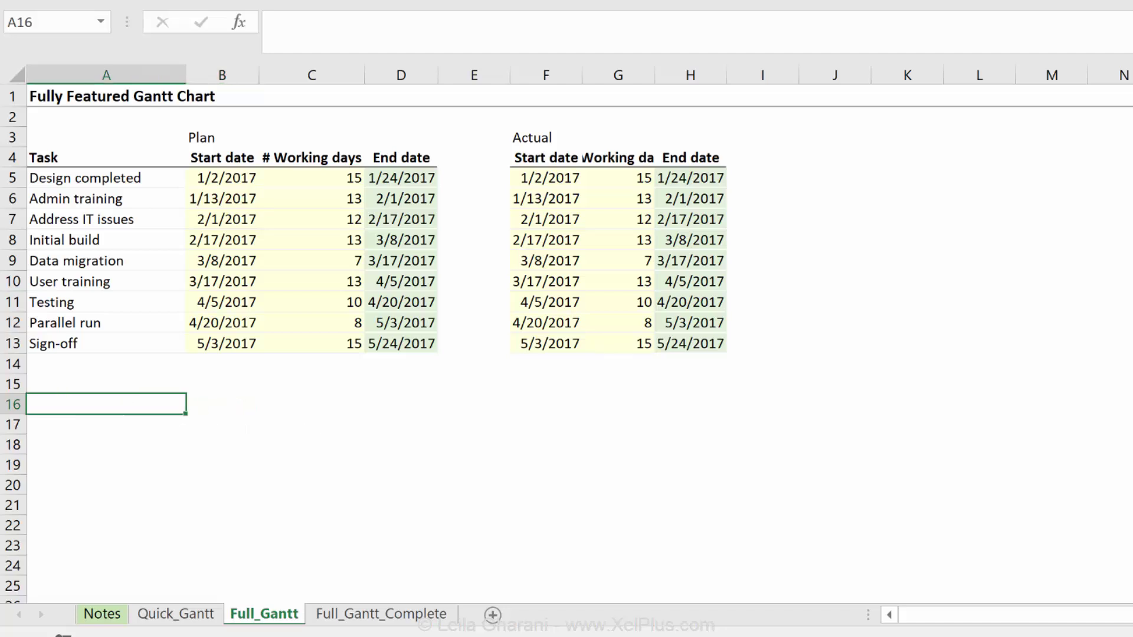
pyautogui.write('Select Scenario:')
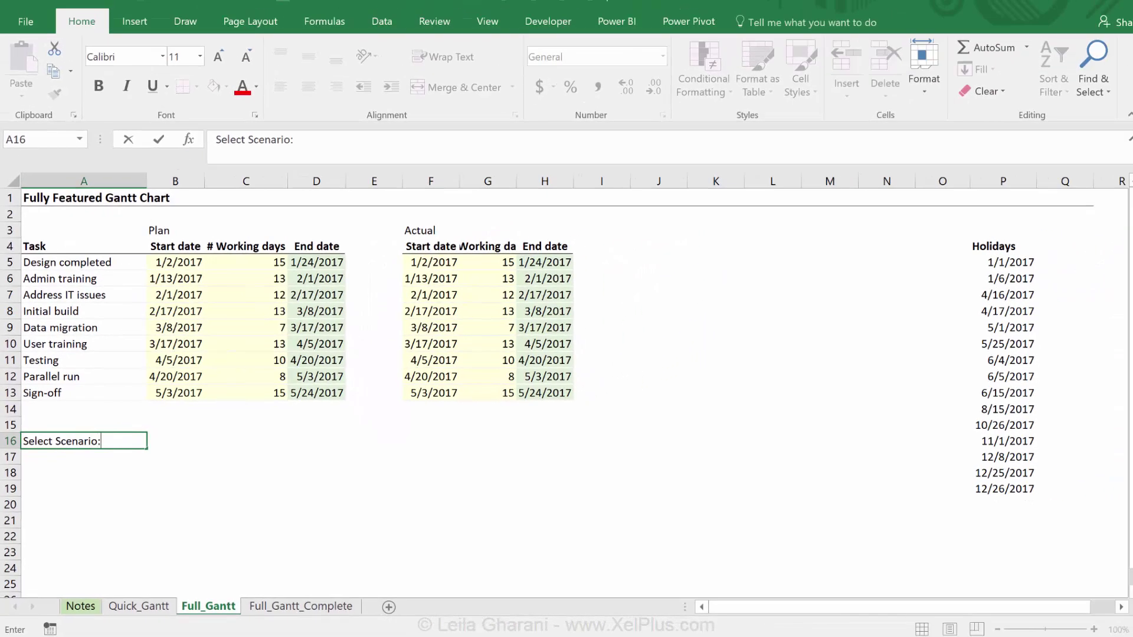
pyautogui.hotkey('ctrl', 'Return')
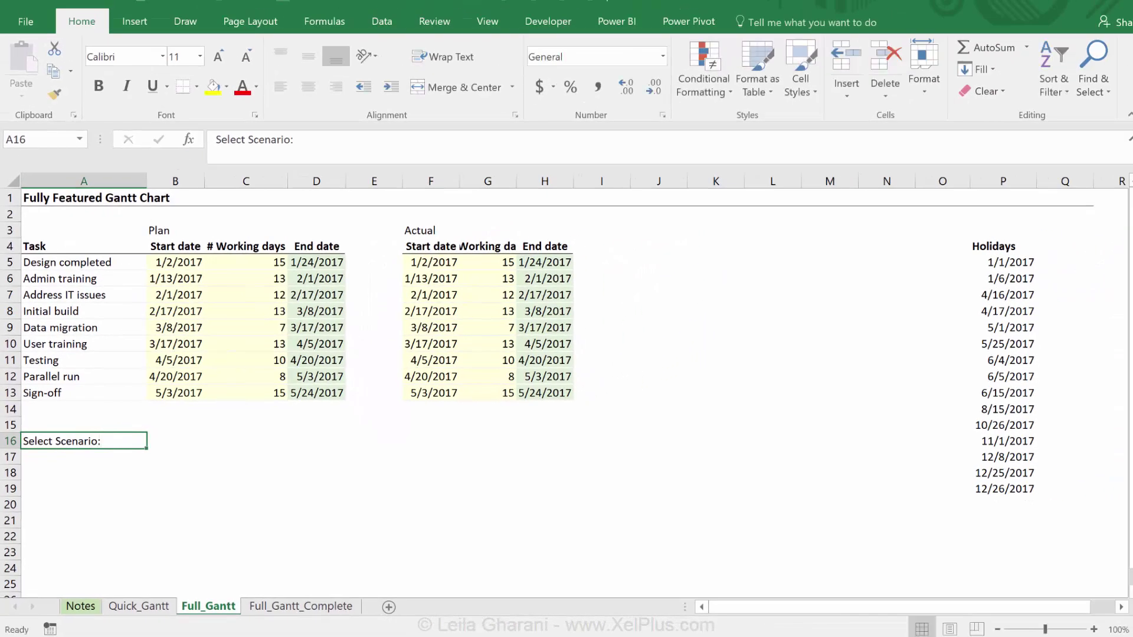
pyautogui.click(336, 86)
# - Add a Plan/Actual data validation dropdown list to B16
pyautogui.click(182, 442)
pyautogui.click(382, 21)
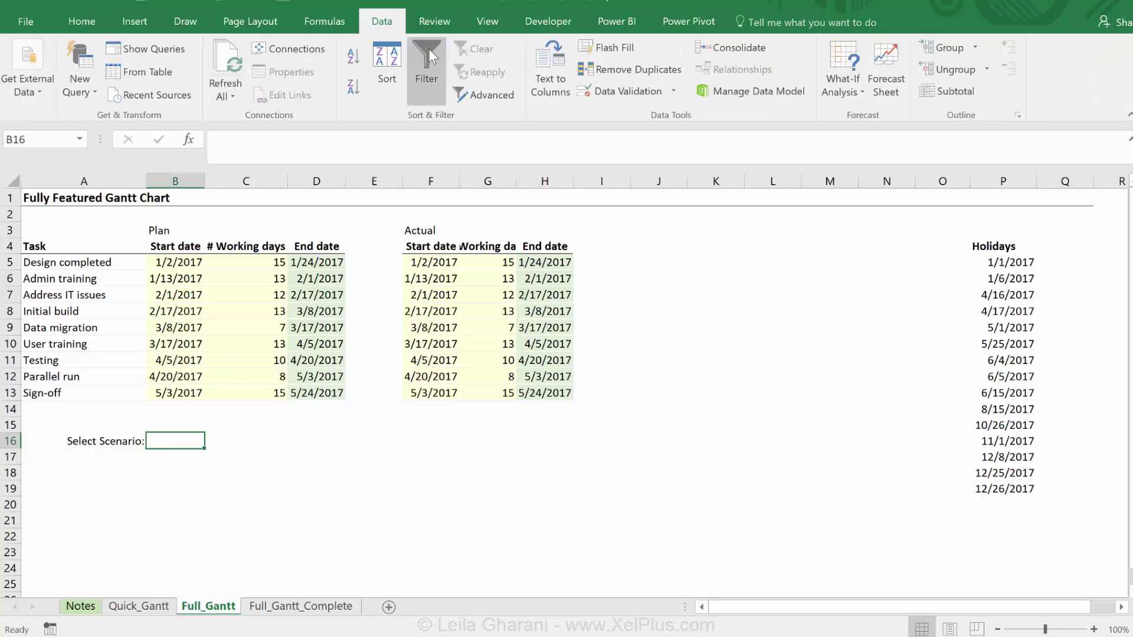
pyautogui.click(632, 89)
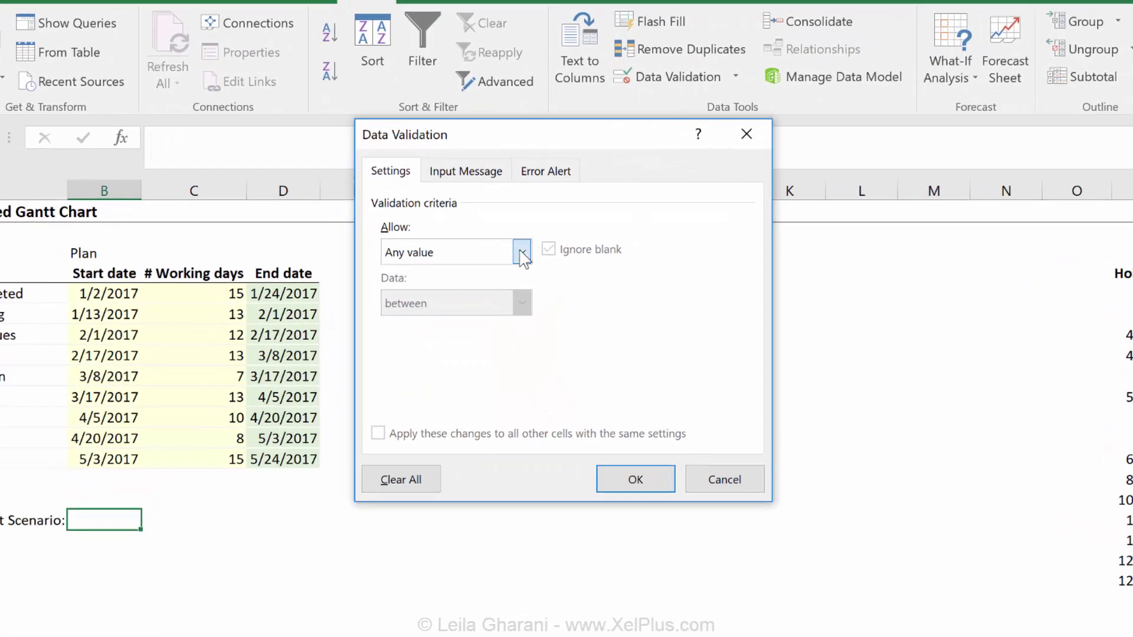
pyautogui.click(513, 242)
pyautogui.click(460, 308)
pyautogui.click(439, 354)
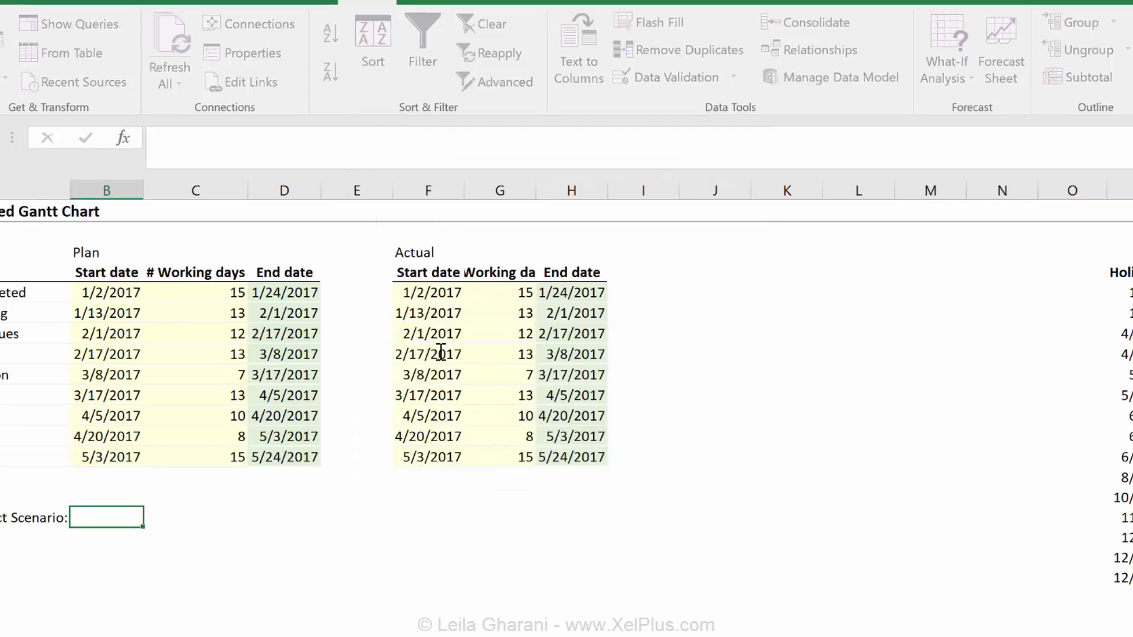
pyautogui.click(156, 512)
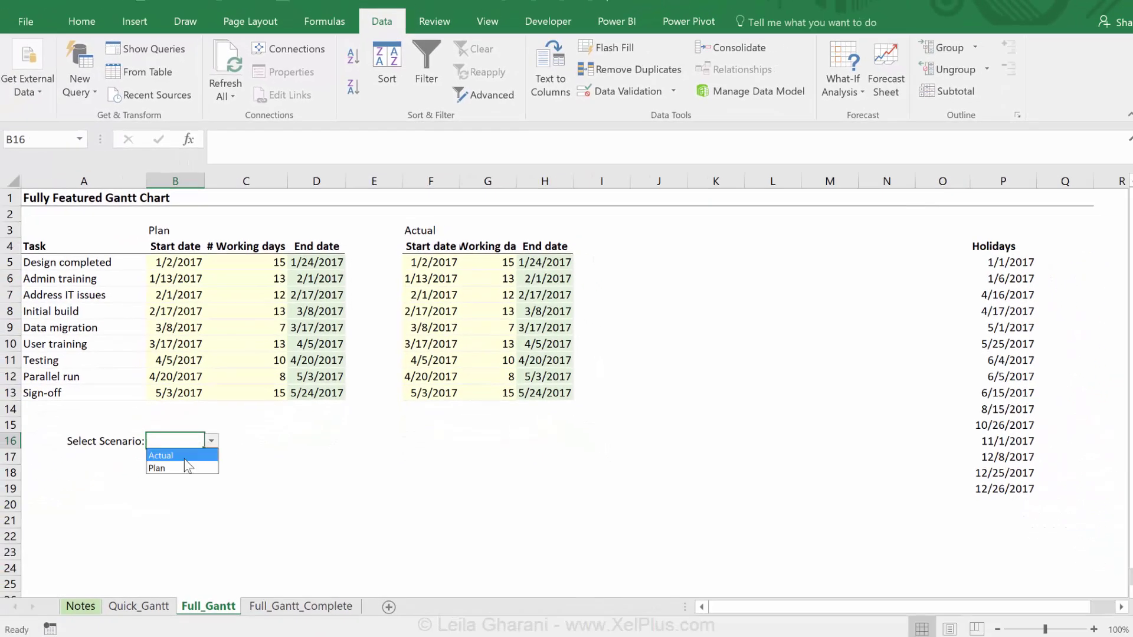
# - Fill B16 with light green
pyautogui.click(81, 21)
pyautogui.click(228, 86)
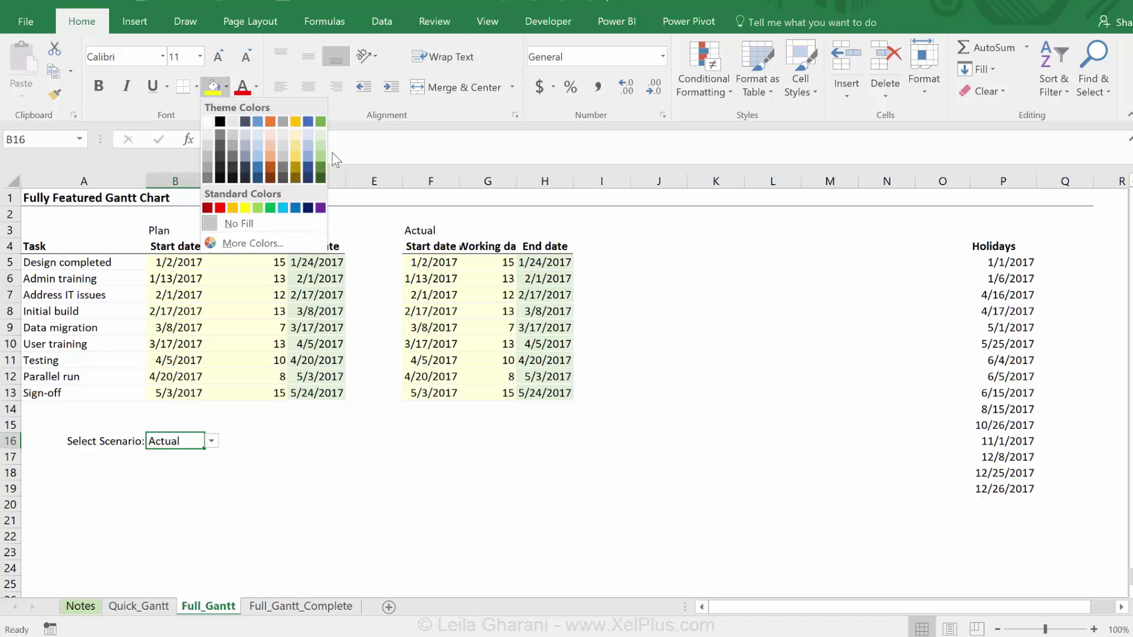
pyautogui.click(322, 146)
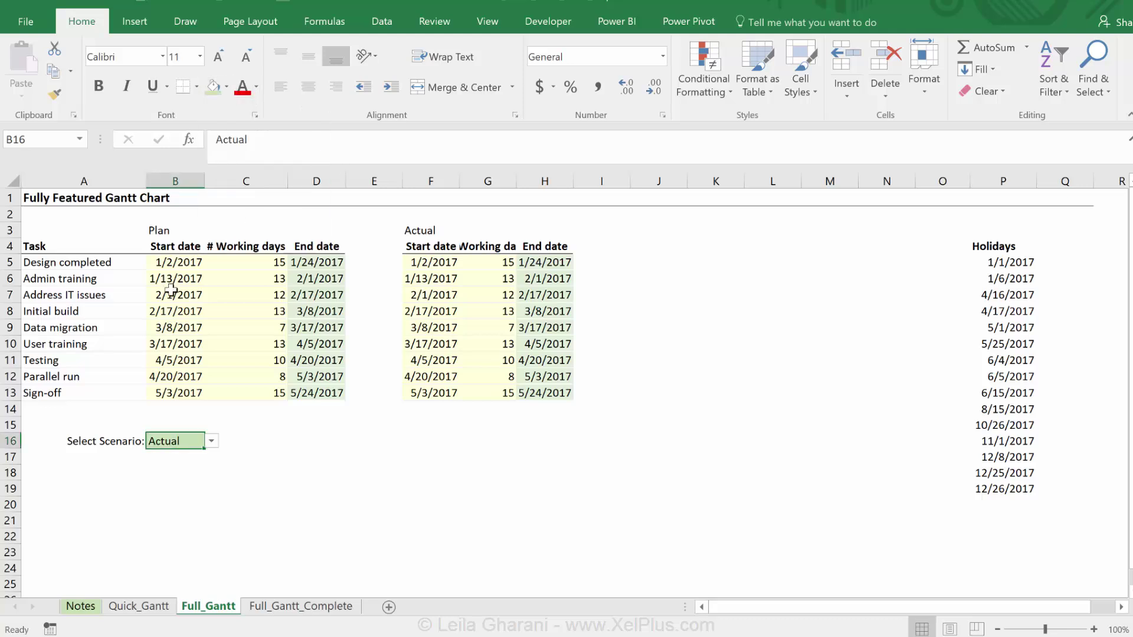
# - Underline the A16:B16 scenario row, then select headings B3:D3 and F3:H3
pyautogui.click(118, 444)
pyautogui.moveTo(118, 444); pyautogui.dragTo(175, 441)
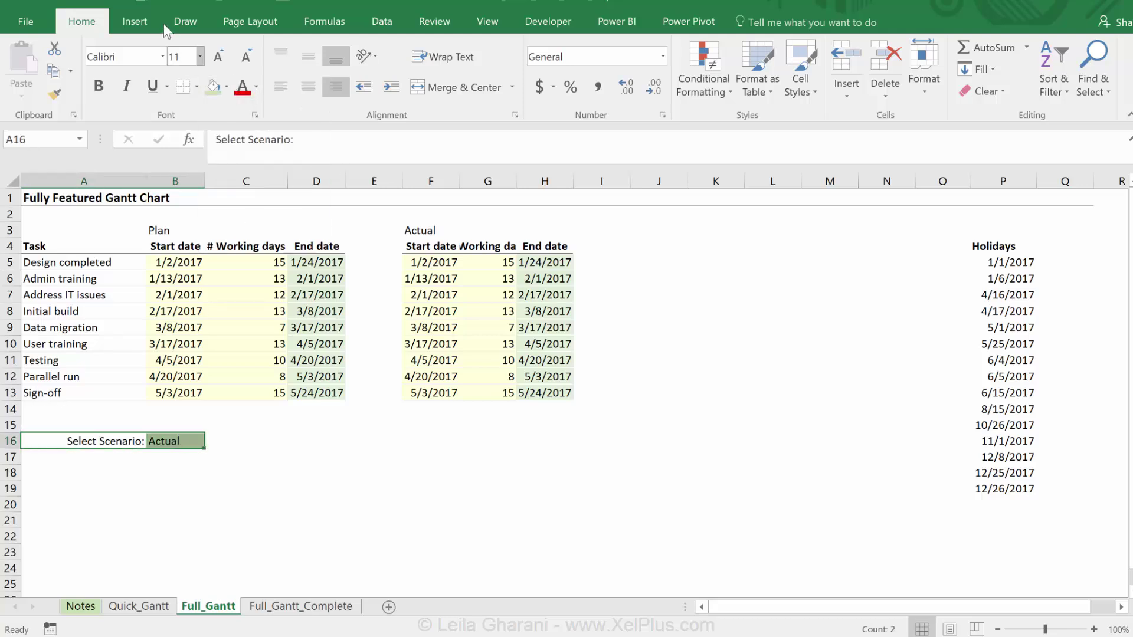
pyautogui.click(247, 493)
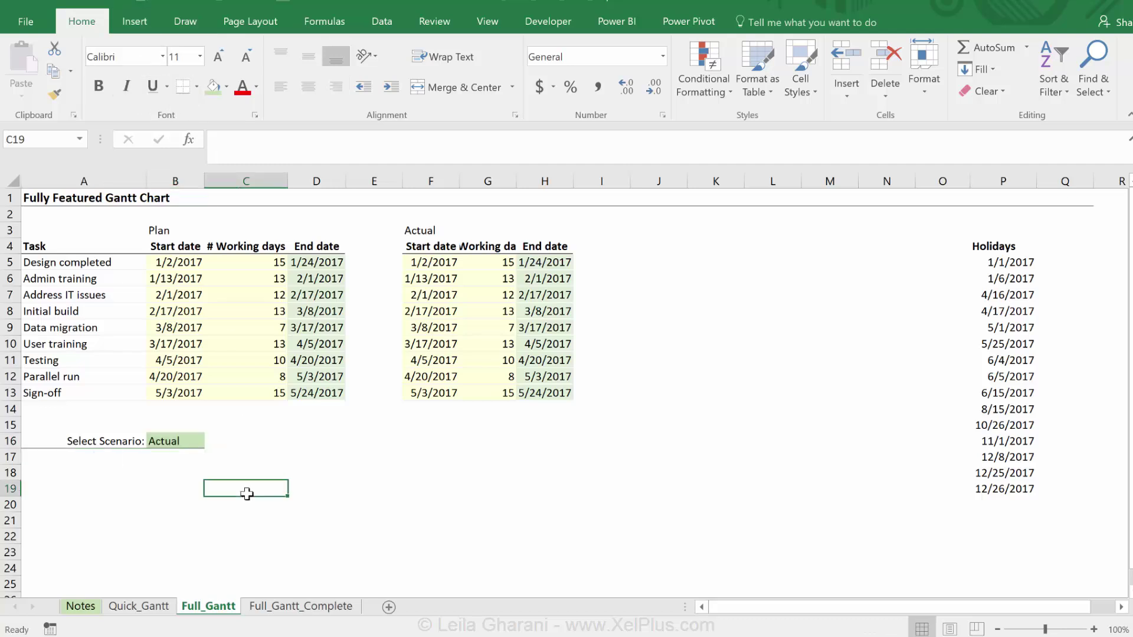
pyautogui.moveTo(153, 232); pyautogui.dragTo(331, 233)
pyautogui.moveTo(422, 226); pyautogui.dragTo(543, 231)
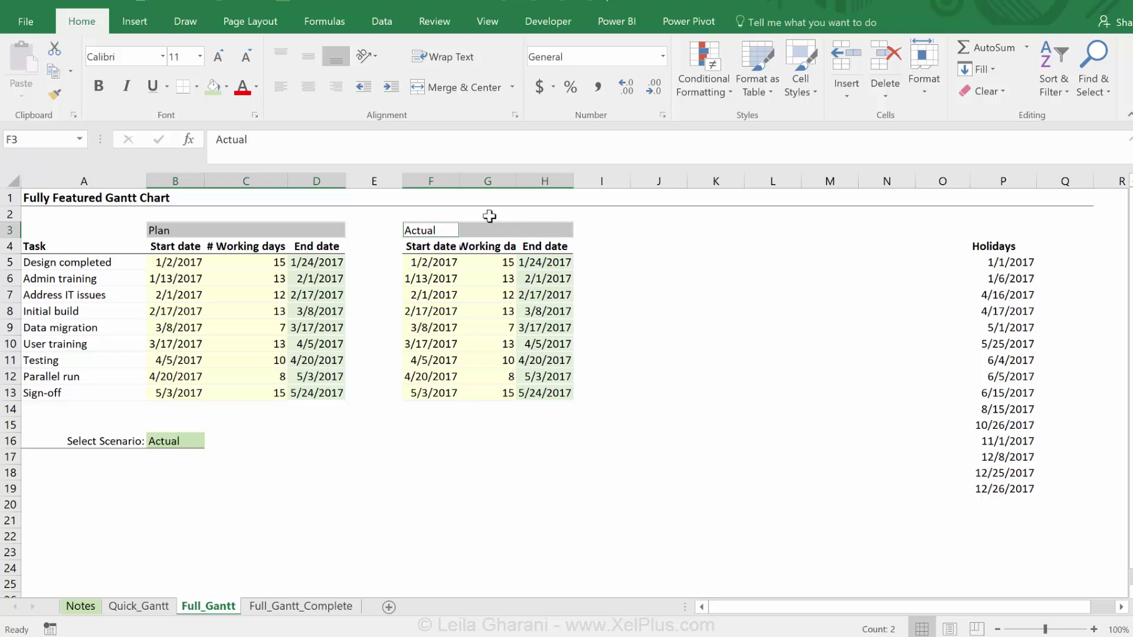
# - Center the Plan and Actual headings across selection with a medium bottom border
pyautogui.hotkey('ctrl', '1')
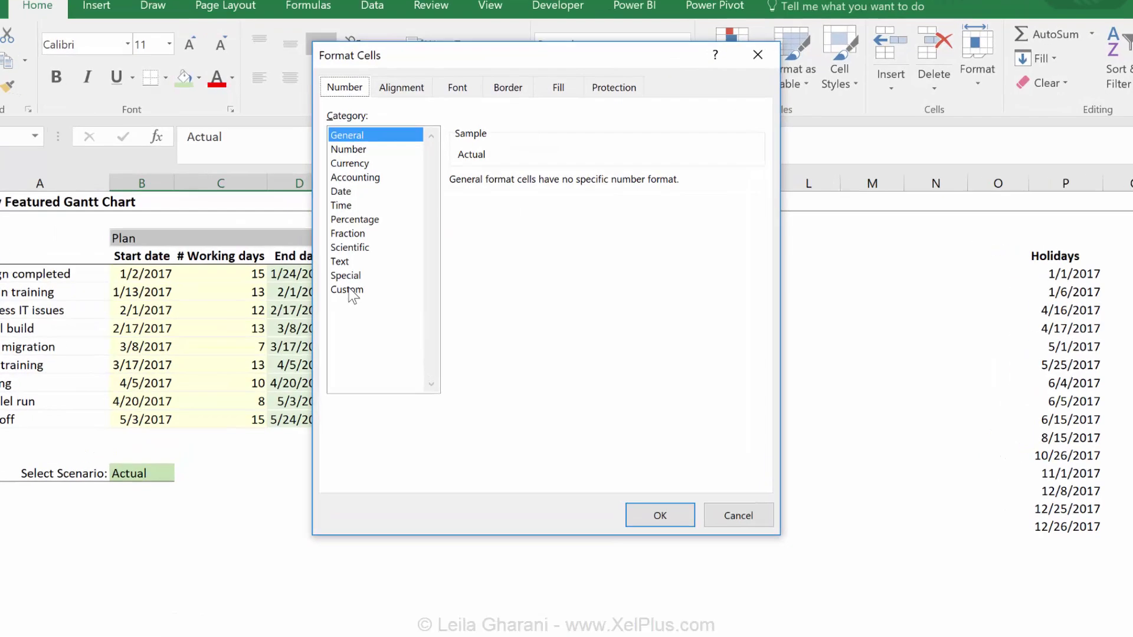
pyautogui.click(393, 78)
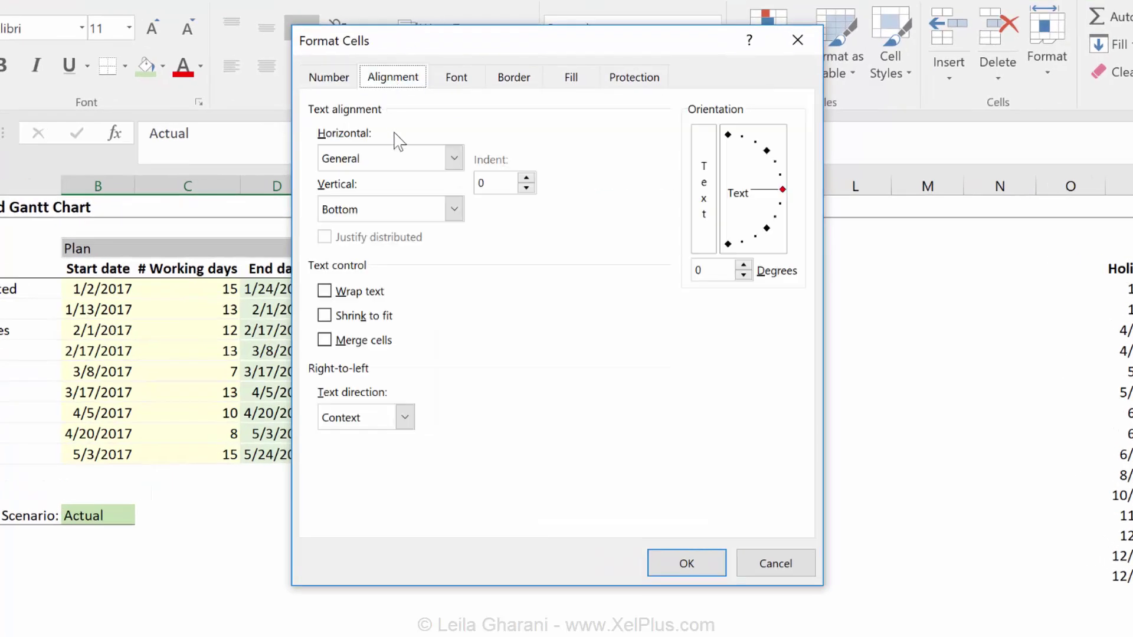
pyautogui.click(454, 158)
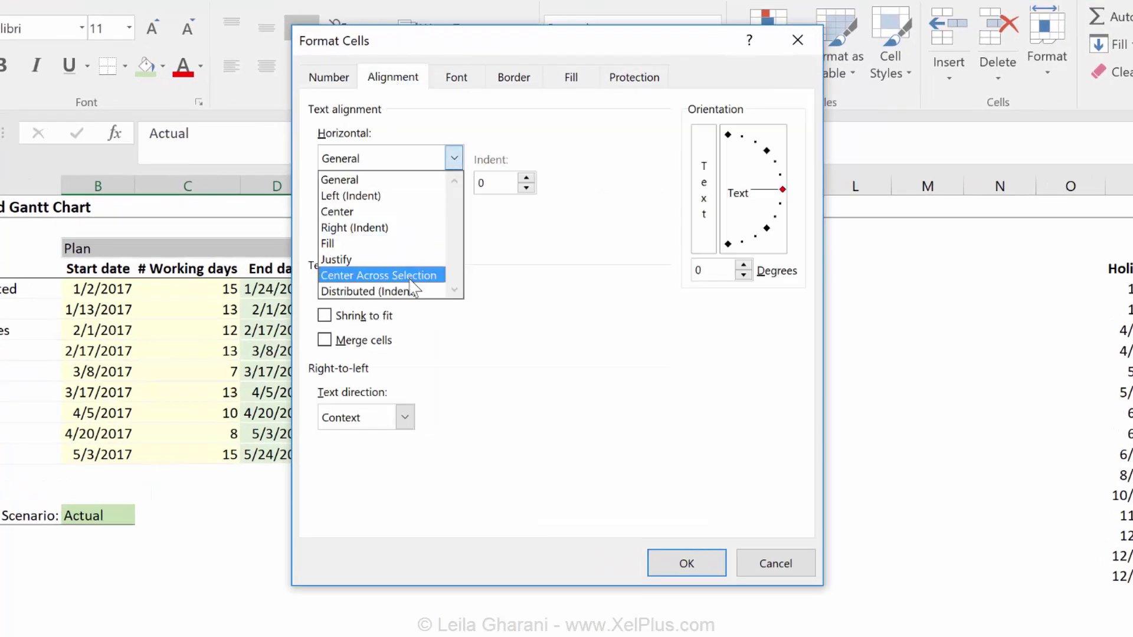
pyautogui.click(413, 277)
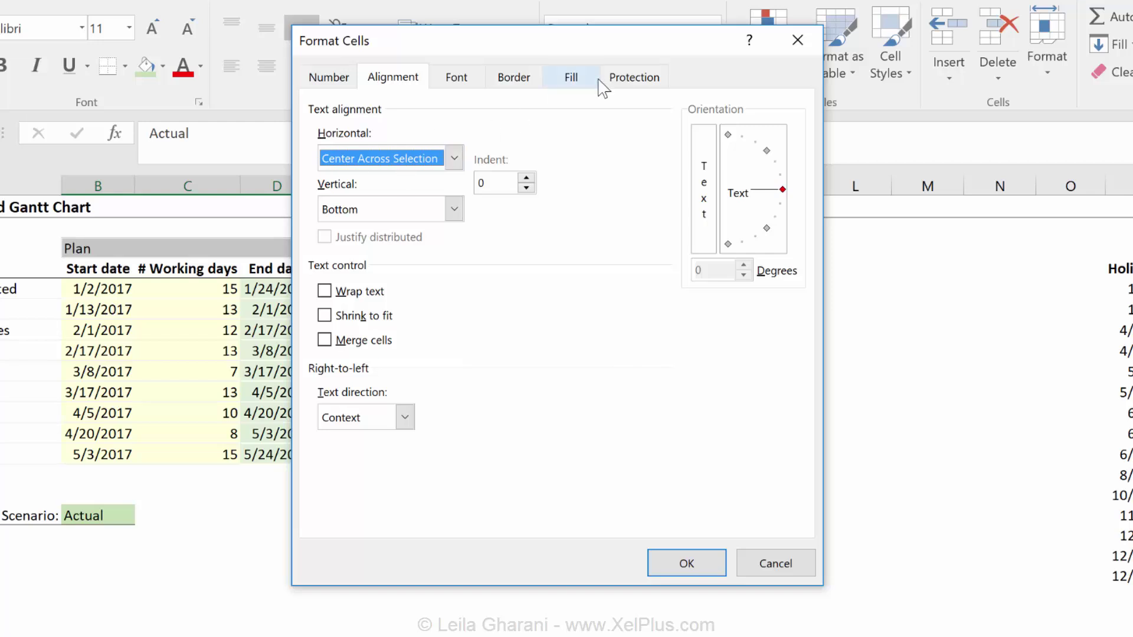
pyautogui.click(508, 81)
pyautogui.click(413, 236)
pyautogui.click(561, 341)
pyautogui.click(681, 568)
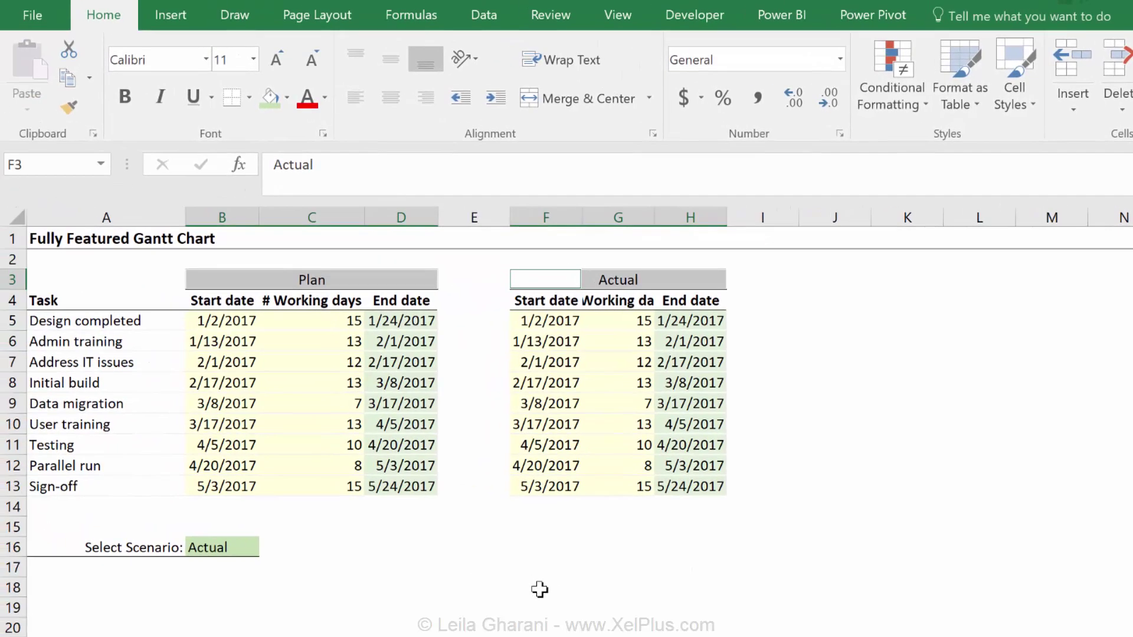
# - Fill the Plan data B5:D13 light green
pyautogui.click(539, 590)
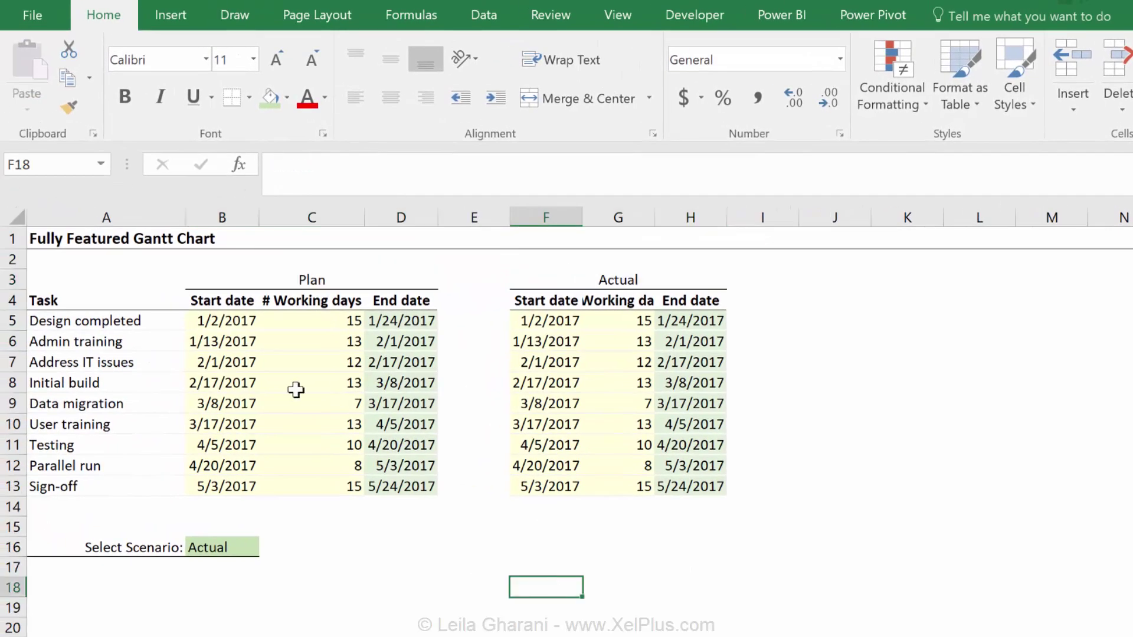
pyautogui.moveTo(242, 323); pyautogui.dragTo(371, 483)
pyautogui.click(287, 98)
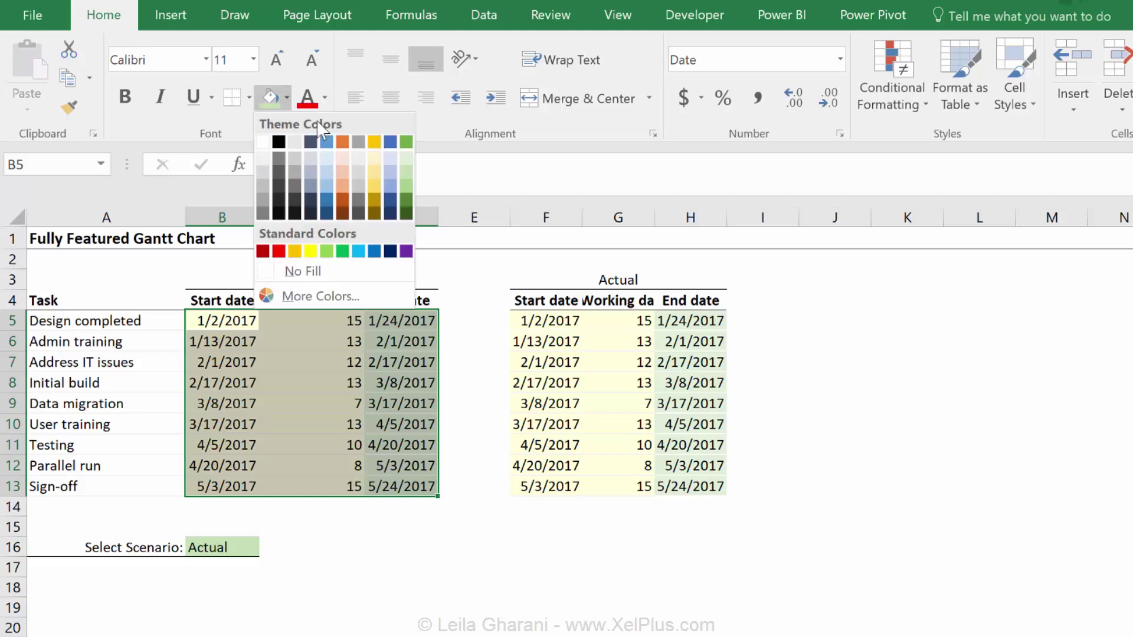
pyautogui.click(402, 149)
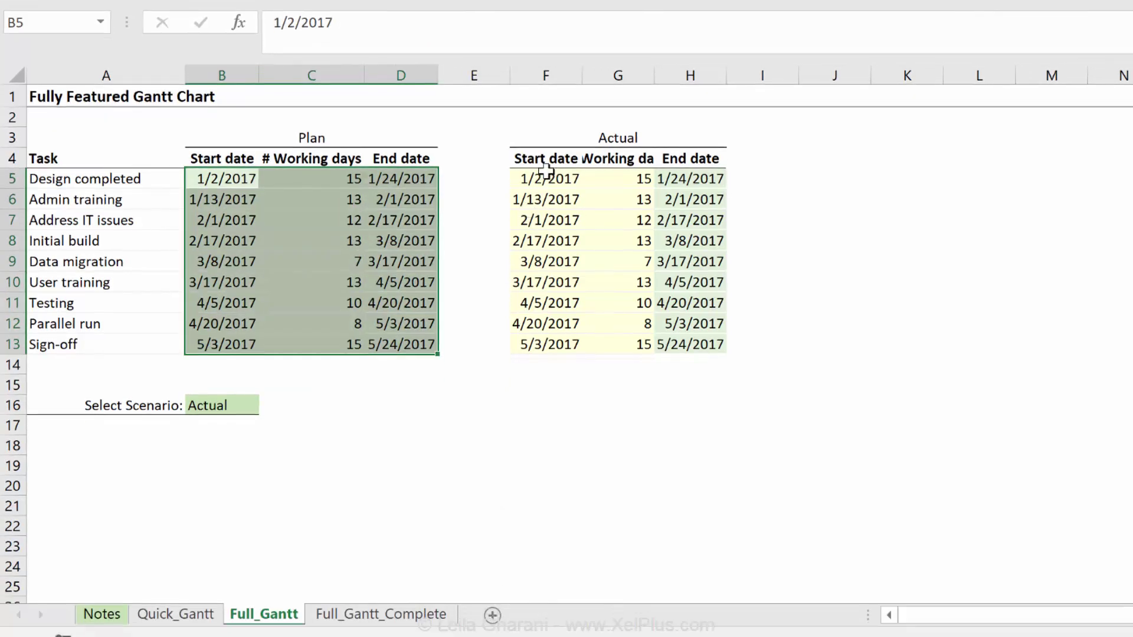
pyautogui.click(545, 314)
pyautogui.moveTo(546, 173); pyautogui.dragTo(619, 342)
pyautogui.click(644, 187)
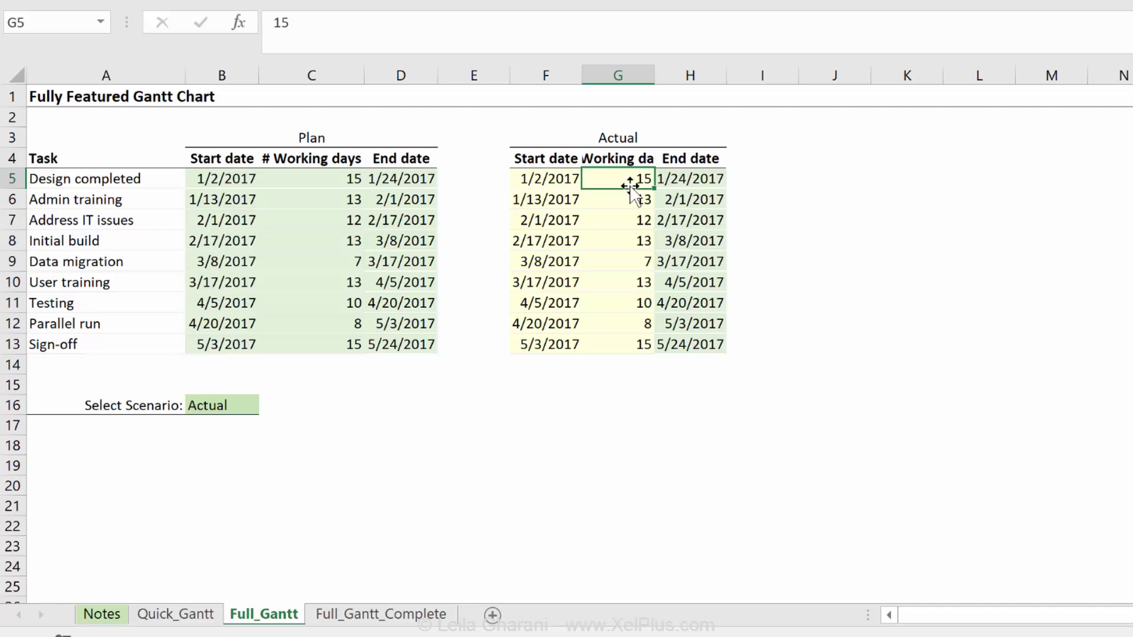
# - Set Design completed to 5 days and Admin training to 10 days starting 1/10/2017
pyautogui.write('5')
pyautogui.press('Return')
pyautogui.write('10')
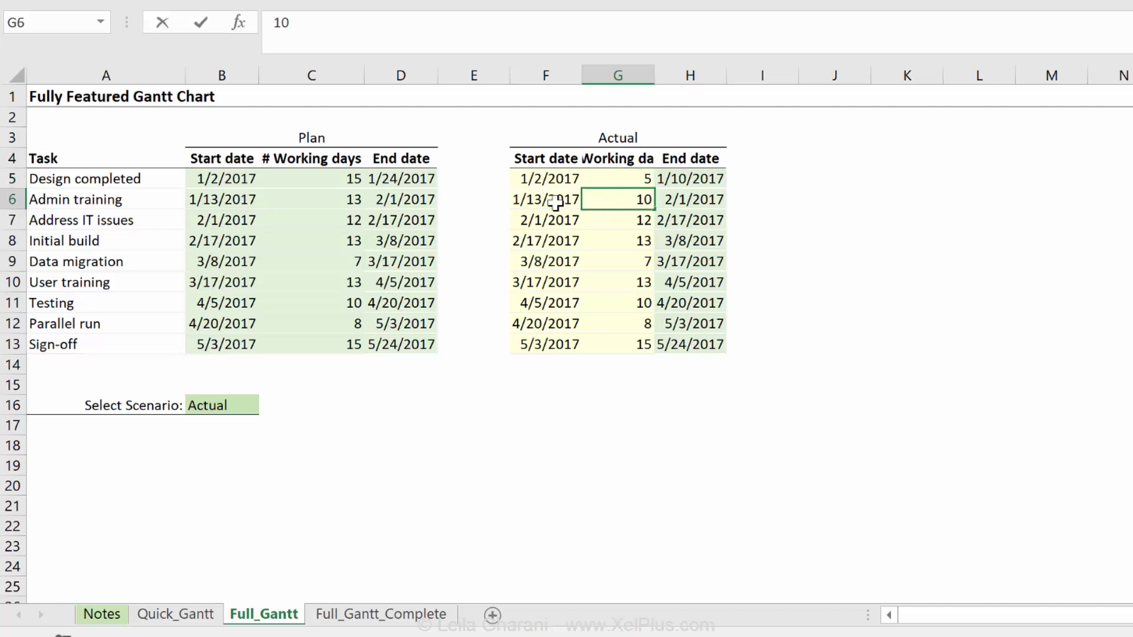
pyautogui.click(551, 199)
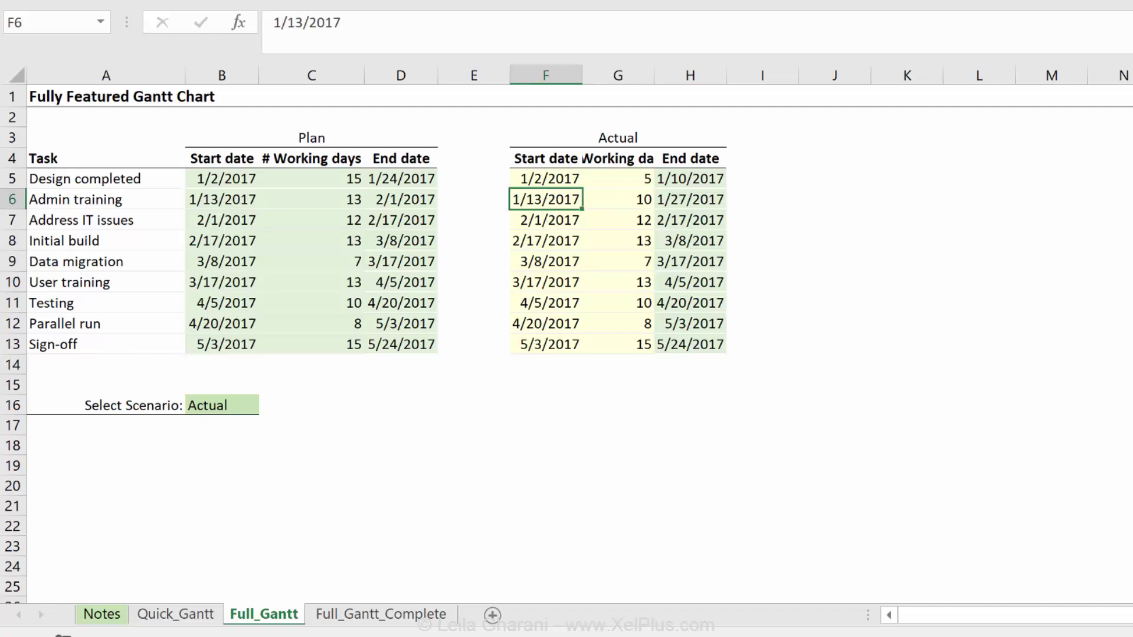
pyautogui.click(304, 15)
pyautogui.press('BackSpace')
pyautogui.write('0')
pyautogui.hotkey('ctrl', 'Return')
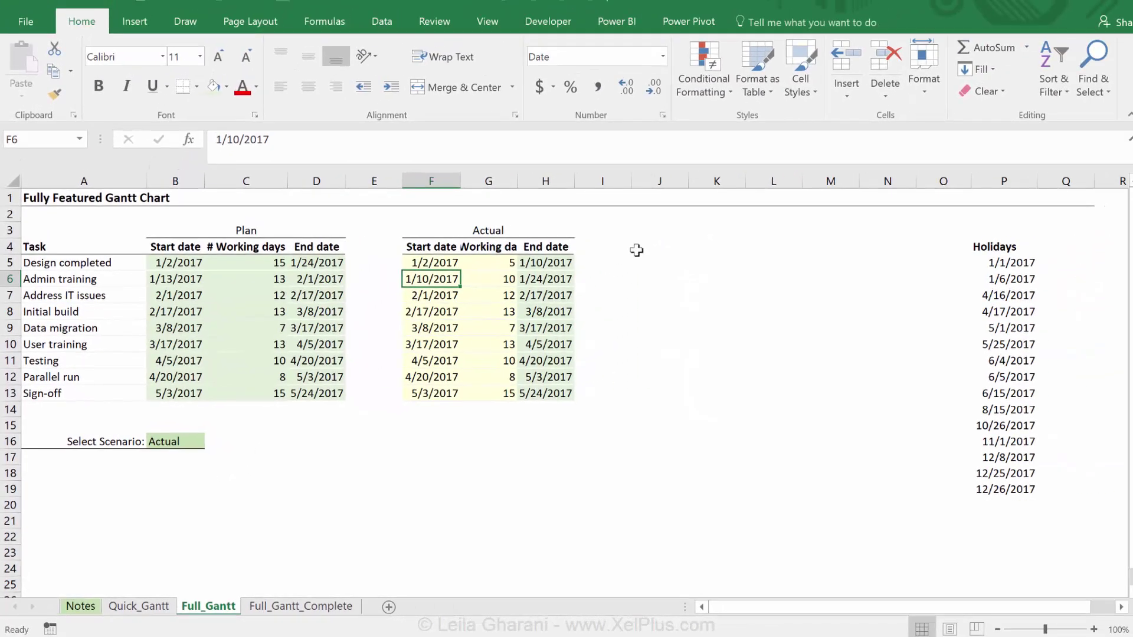
# - Widen column O and enter the heading 'Data prep.' in L3
pyautogui.click(770, 229)
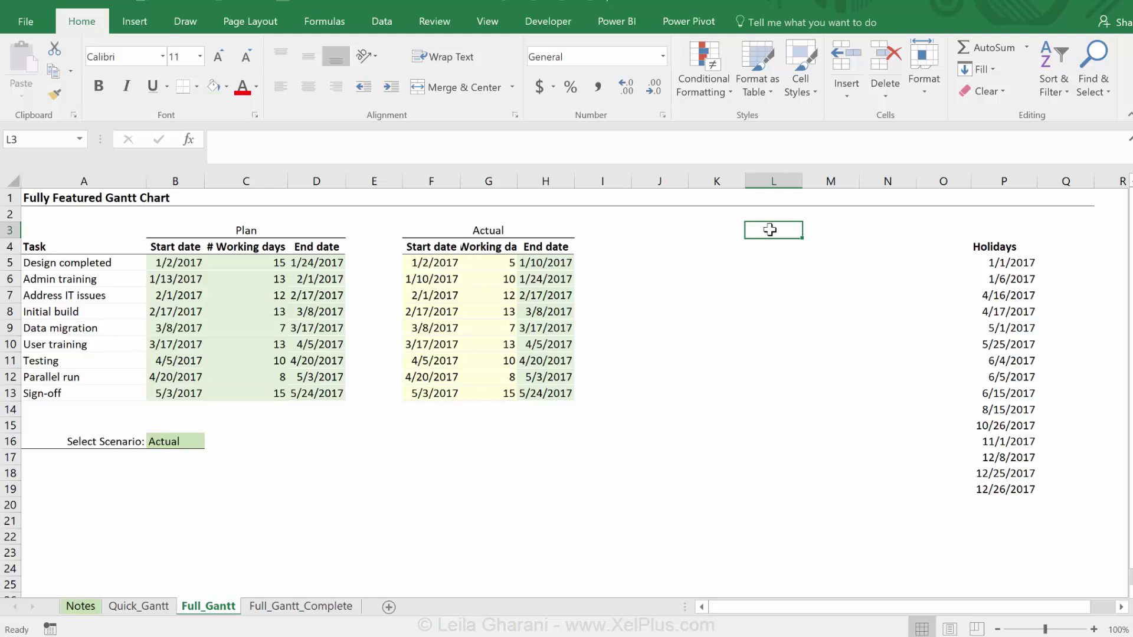
pyautogui.moveTo(976, 184); pyautogui.dragTo(1130, 191)
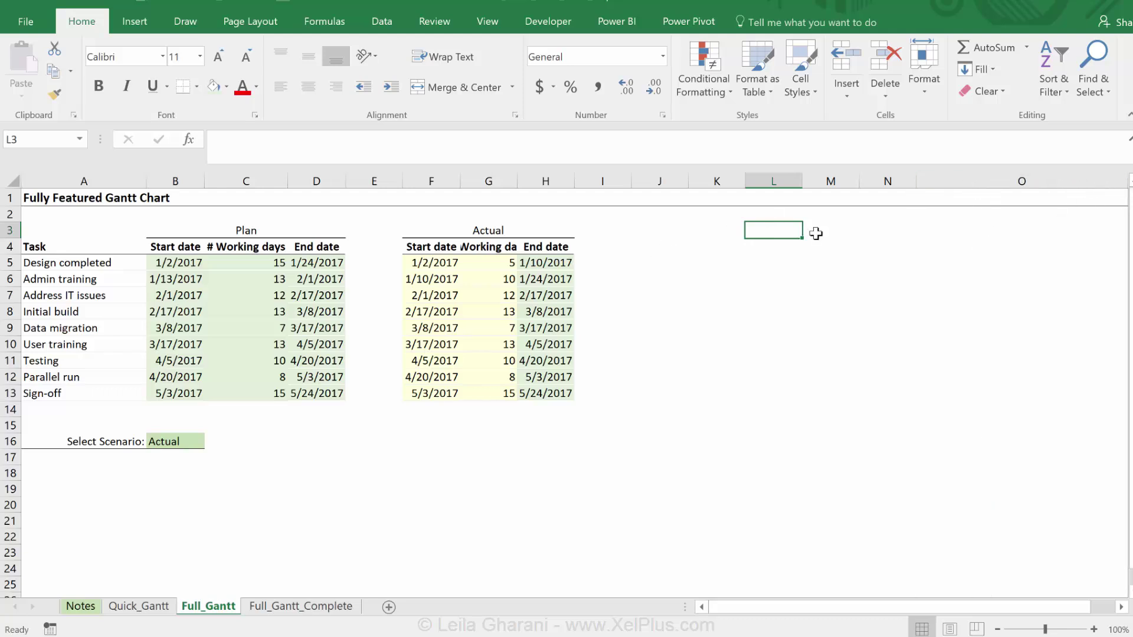
pyautogui.write('Data pre')
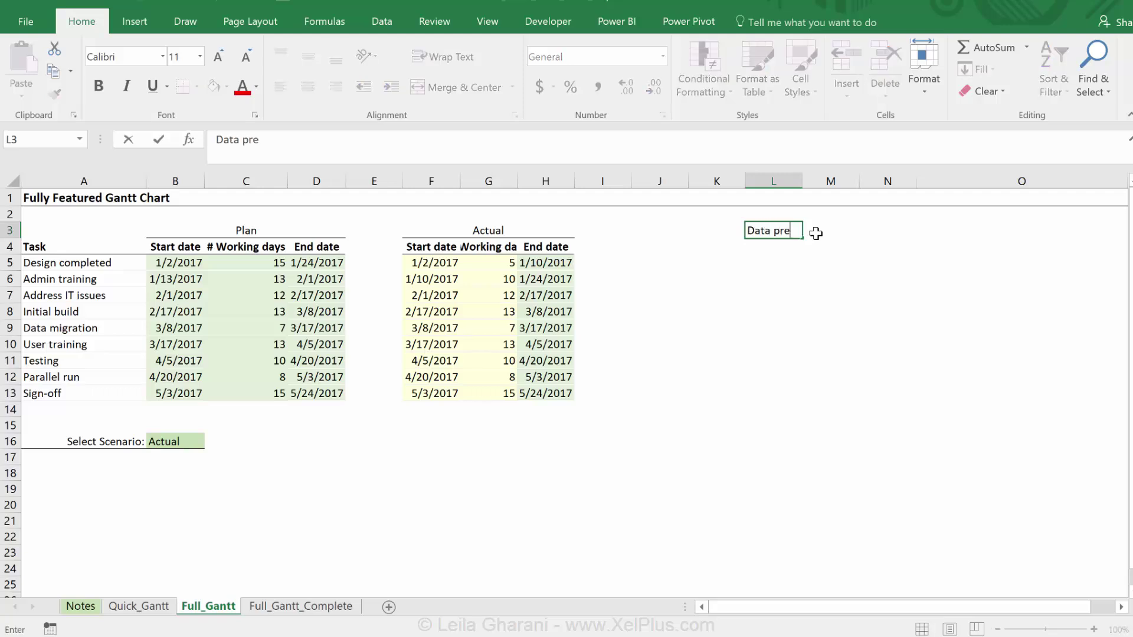
pyautogui.write('p.')
pyautogui.press('Return')
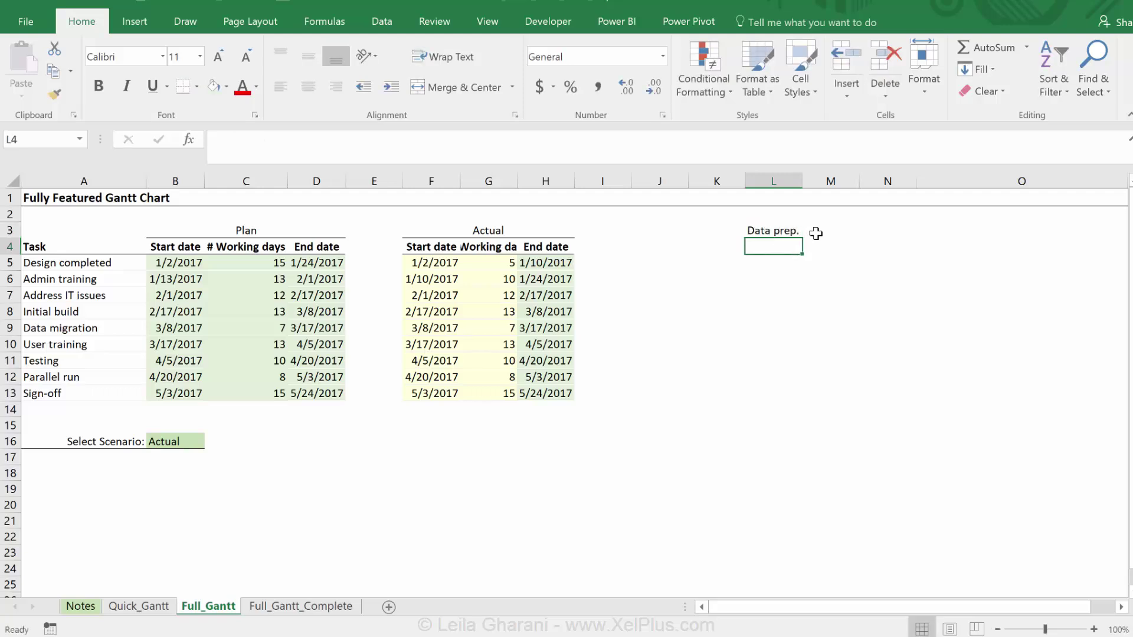
# - Copy the Actual Start date and Working days headings F4:G4 into L4:M4
pyautogui.click(449, 247)
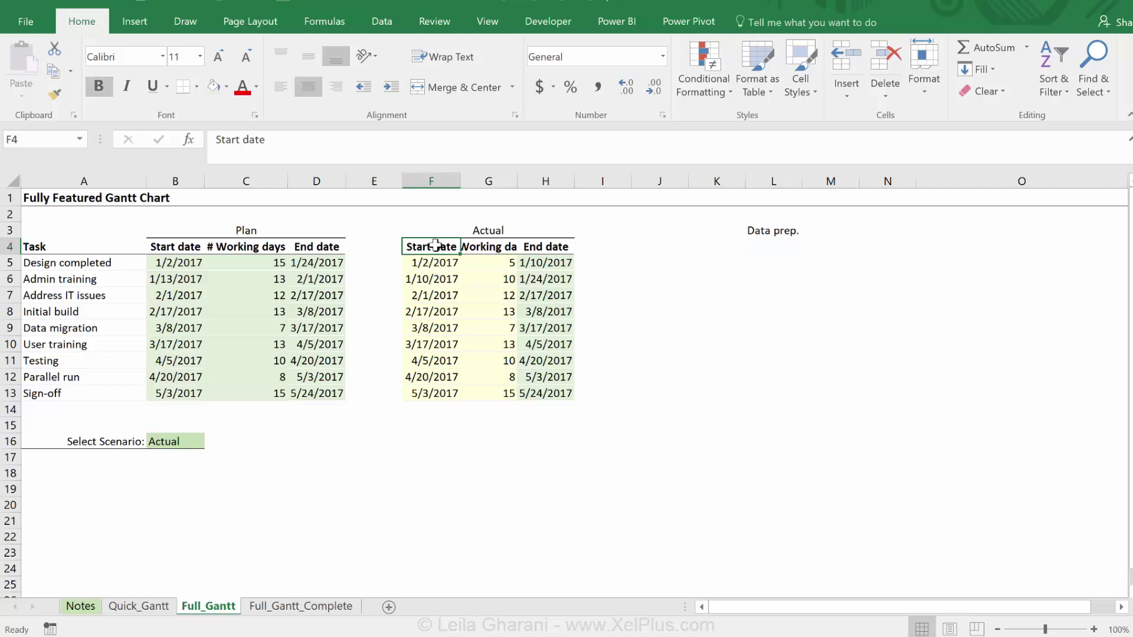
pyautogui.moveTo(460, 247); pyautogui.dragTo(493, 247)
pyautogui.hotkey('ctrl', 'c')
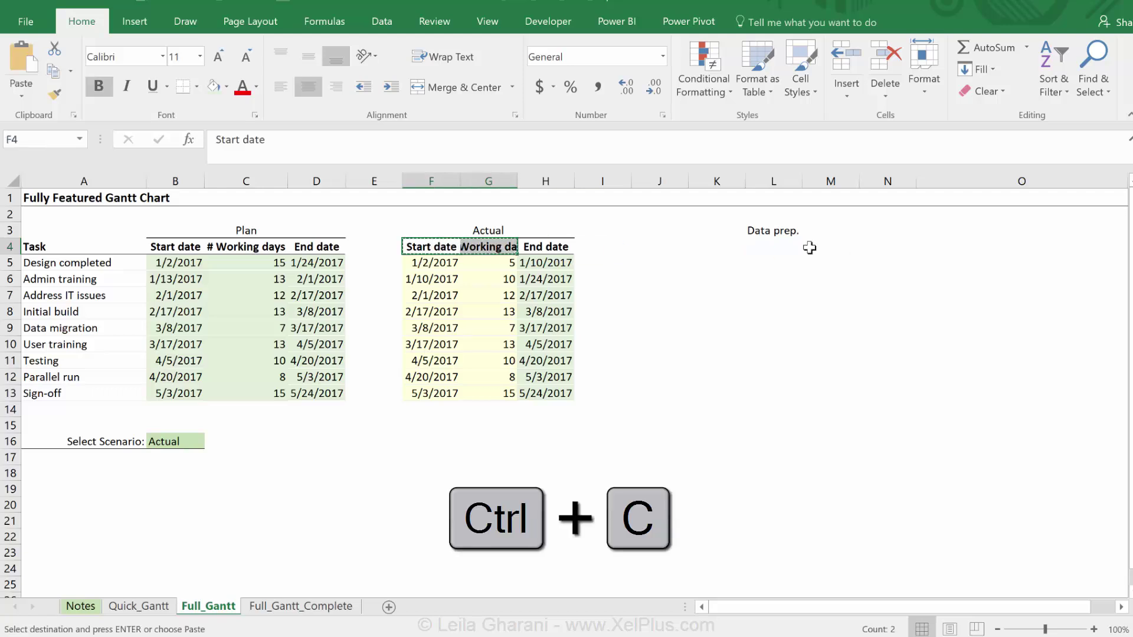
pyautogui.click(765, 243)
pyautogui.hotkey('ctrl', 'v')
# - Rename the M4 heading to '# days'
pyautogui.click(812, 246)
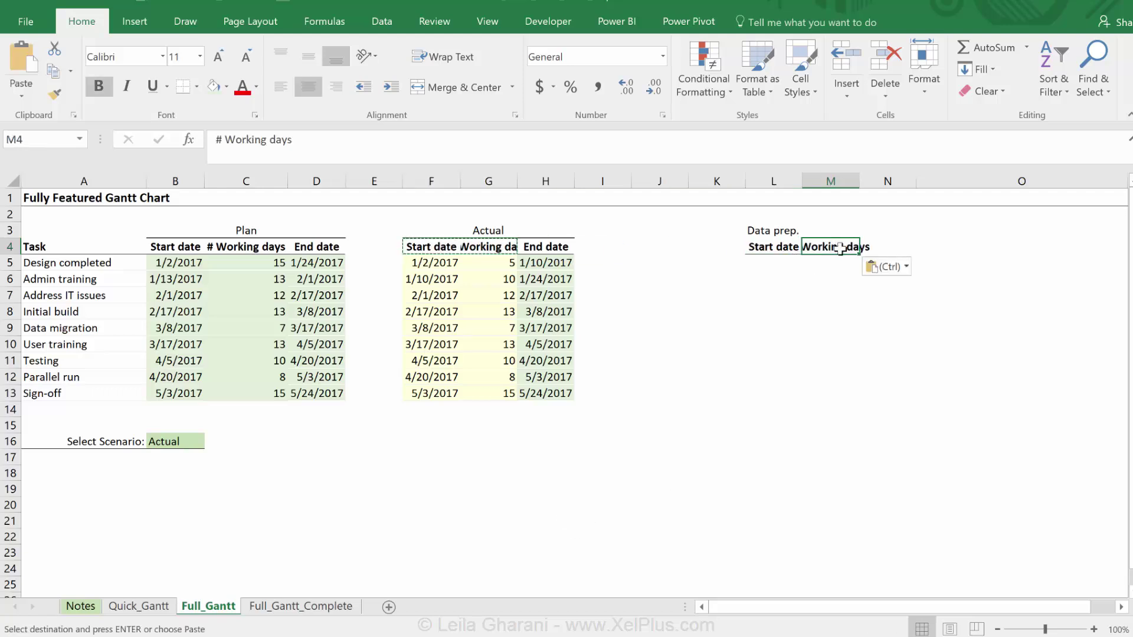
pyautogui.click(227, 139)
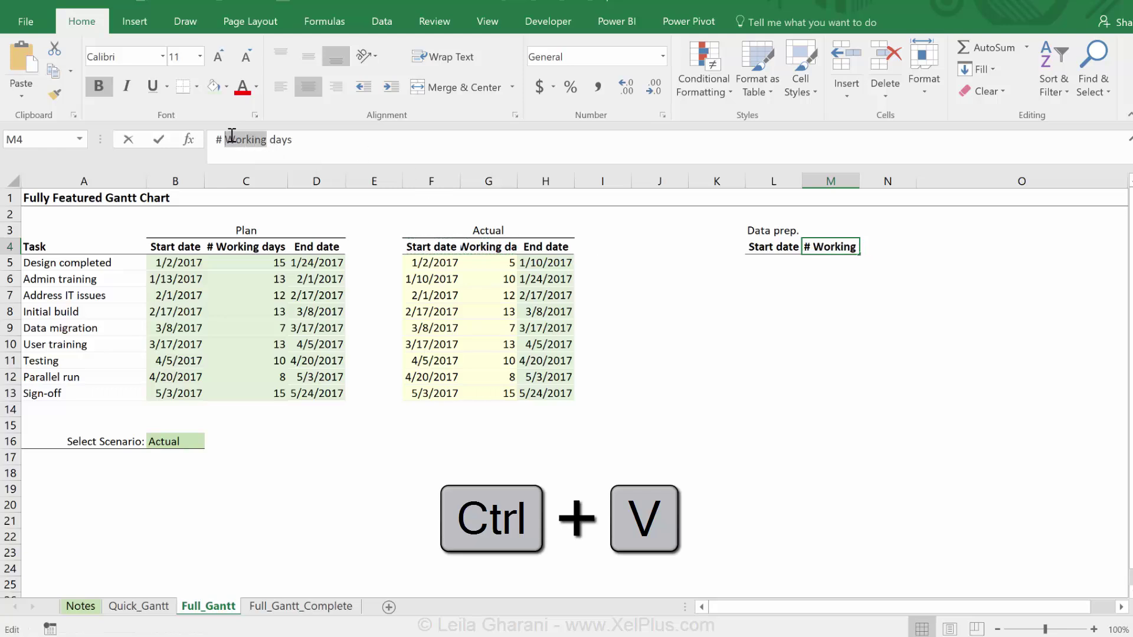
pyautogui.doubleClick(242, 139)
pyautogui.press('Delete')
pyautogui.press('BackSpace')
pyautogui.hotkey('ctrl', 'Return')
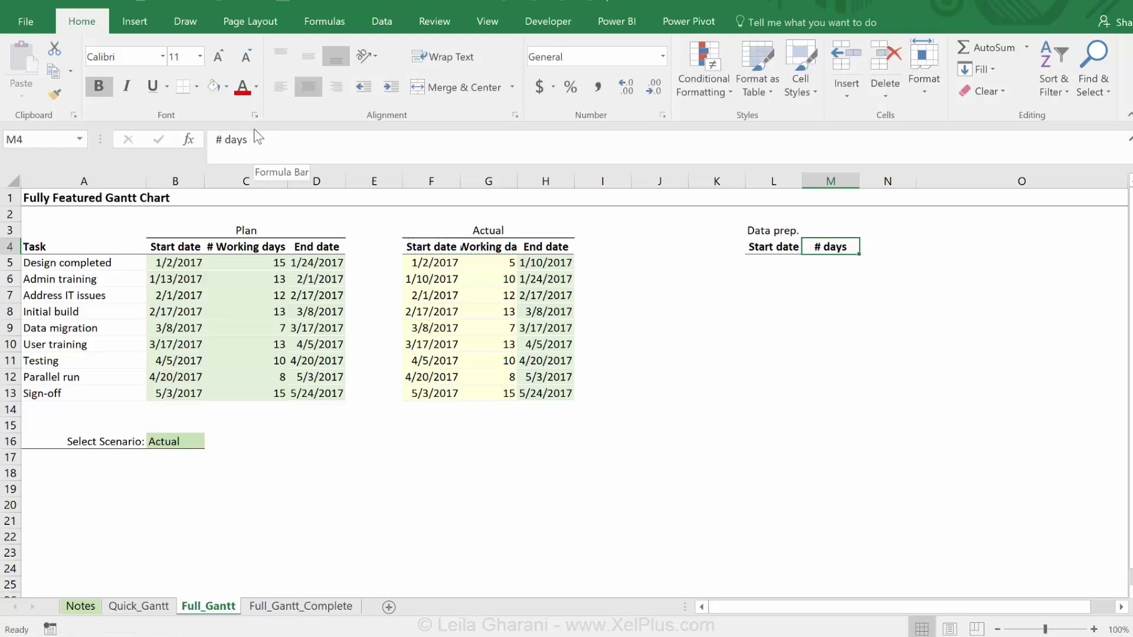
pyautogui.click(829, 263)
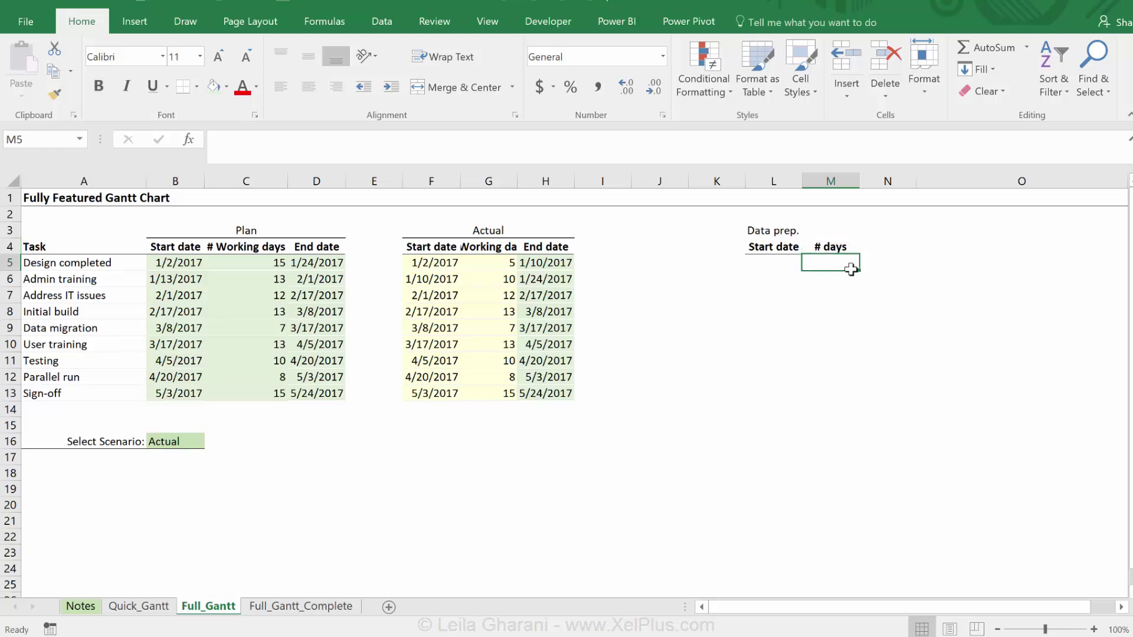
pyautogui.click(776, 261)
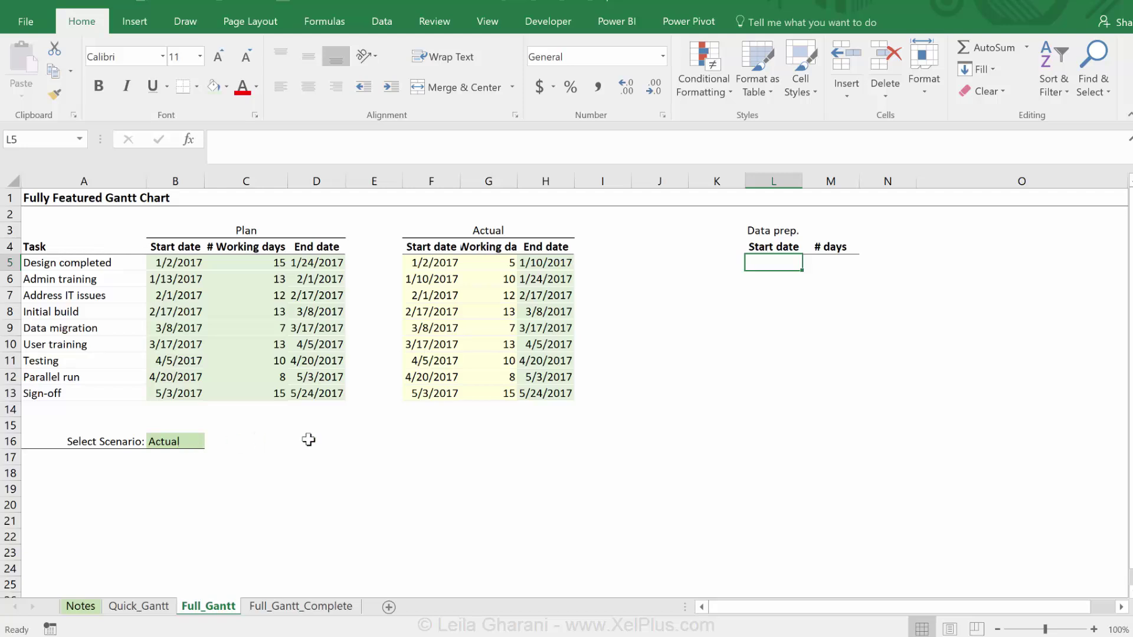
# - Enter =IF($B$16="plan",B5,F5) in L5 and fill it down to L13
pyautogui.write('=if(')
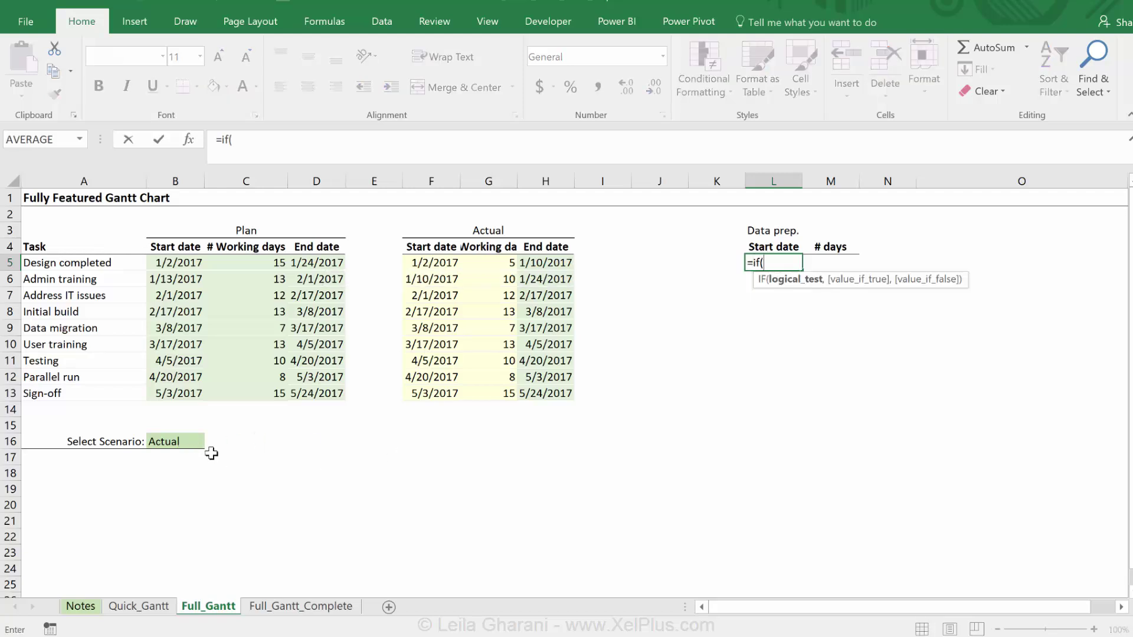
pyautogui.click(166, 440)
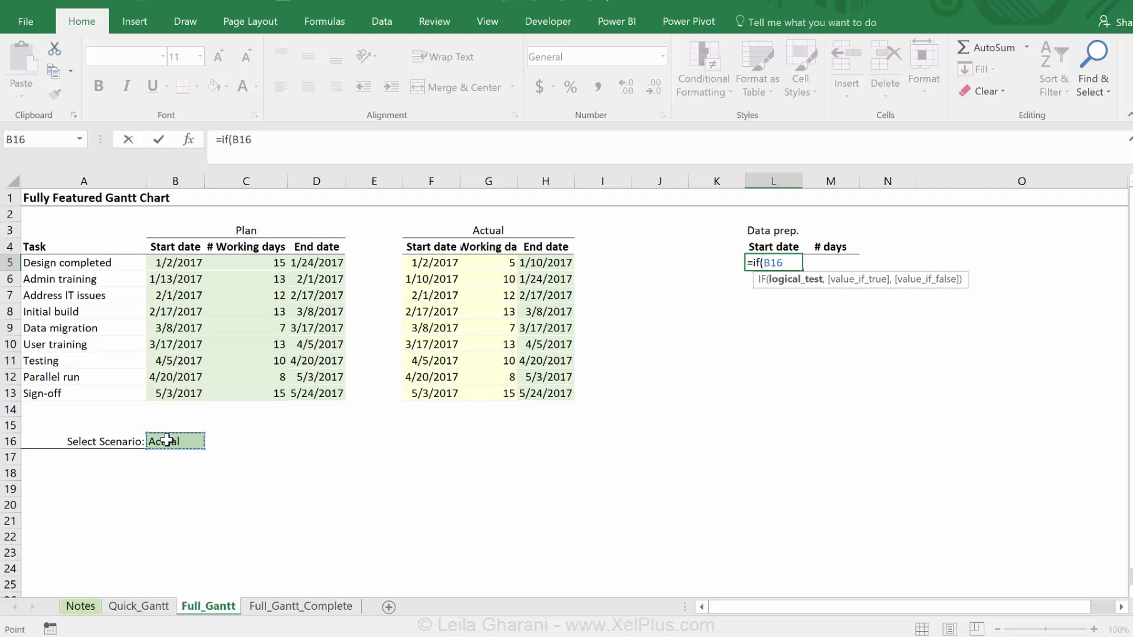
pyautogui.press('F4')
pyautogui.write('=')
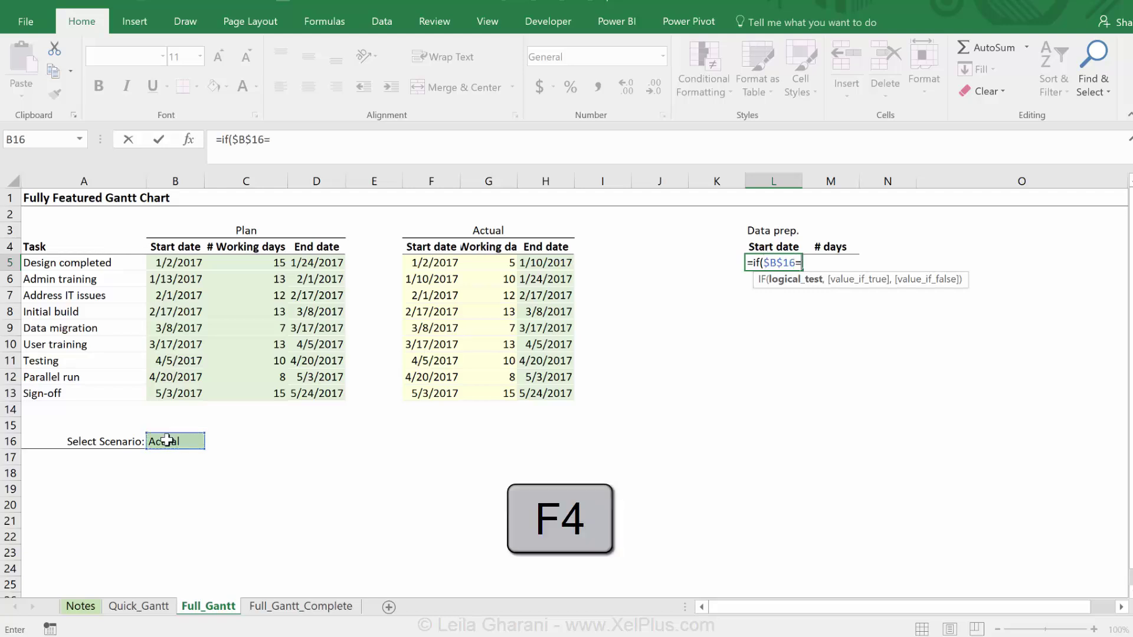
pyautogui.write('"plan",')
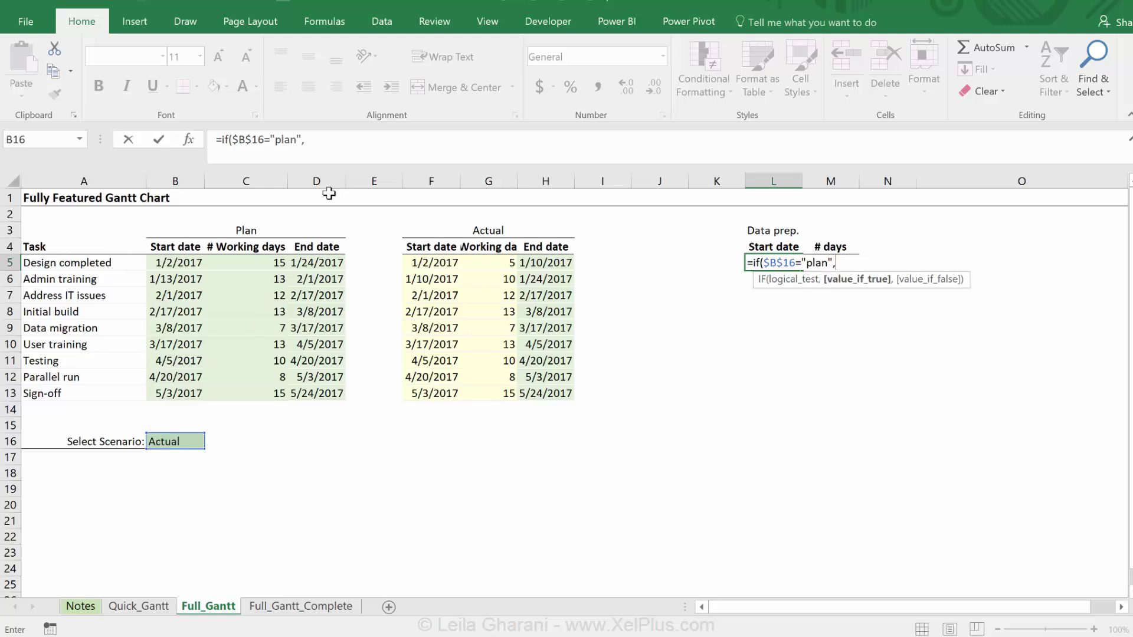
pyautogui.click(168, 260)
pyautogui.write(',')
pyautogui.click(419, 265)
pyautogui.write(')')
pyautogui.hotkey('ctrl', 'Return')
pyautogui.moveTo(802, 270); pyautogui.dragTo(791, 402)
pyautogui.click(828, 264)
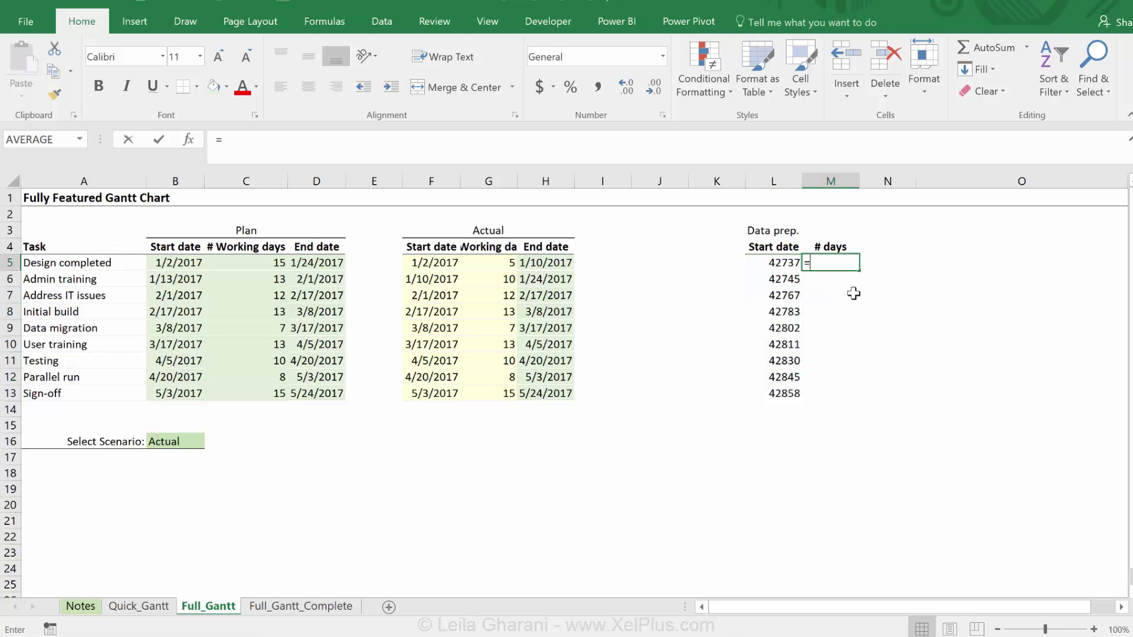
# - Enter =IF($B$16="plan",D5-B5,H5-F5) in M5
pyautogui.write('=if(')
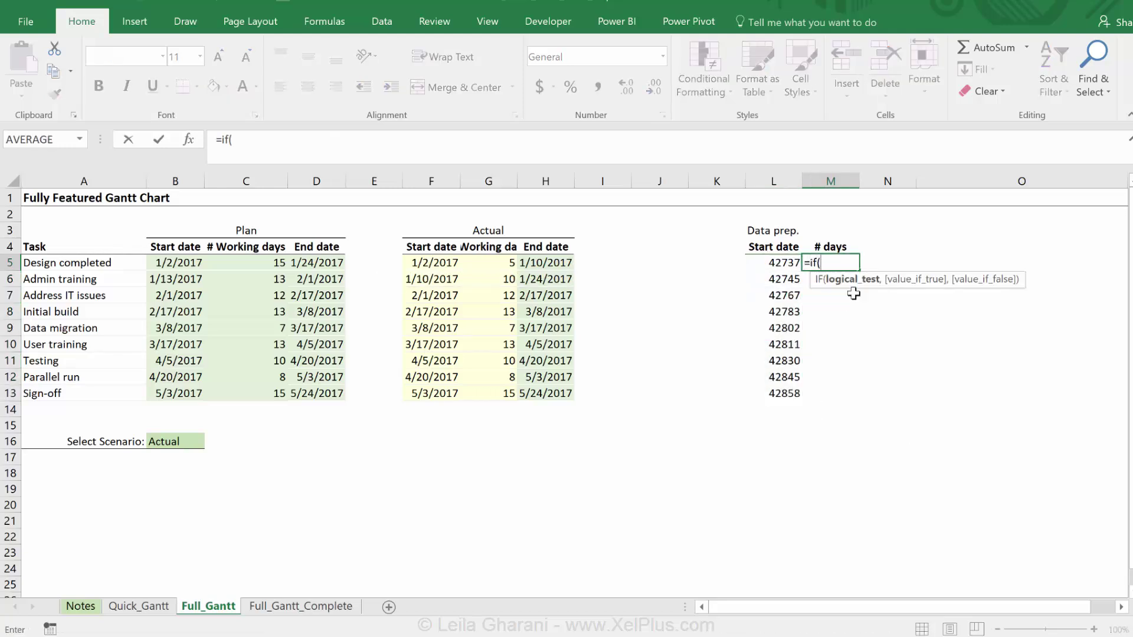
pyautogui.click(177, 442)
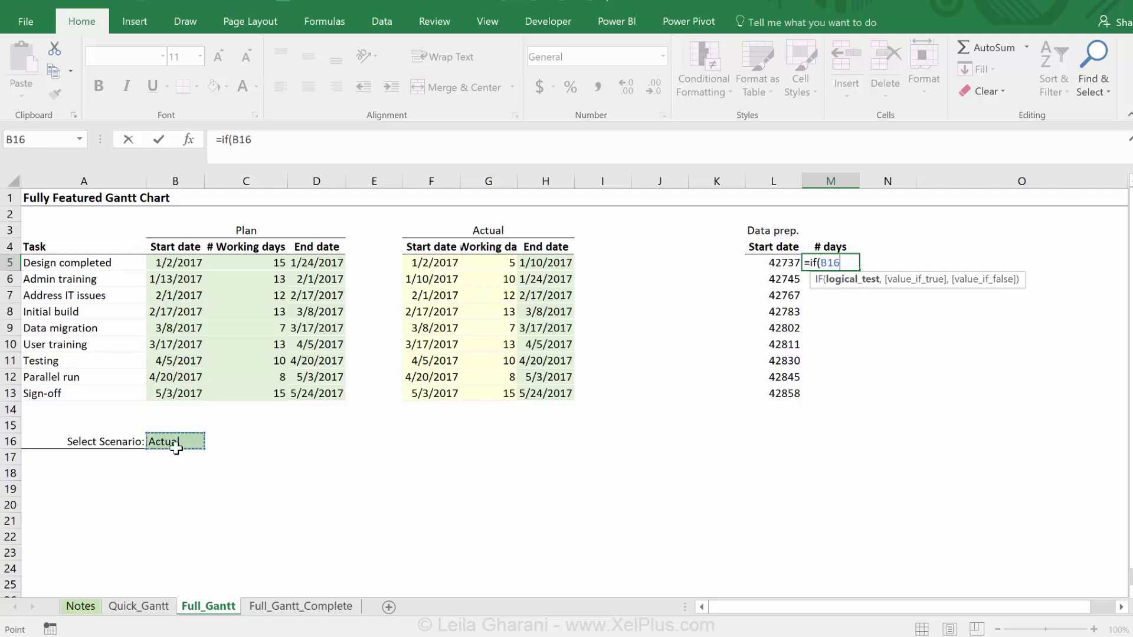
pyautogui.press('F4')
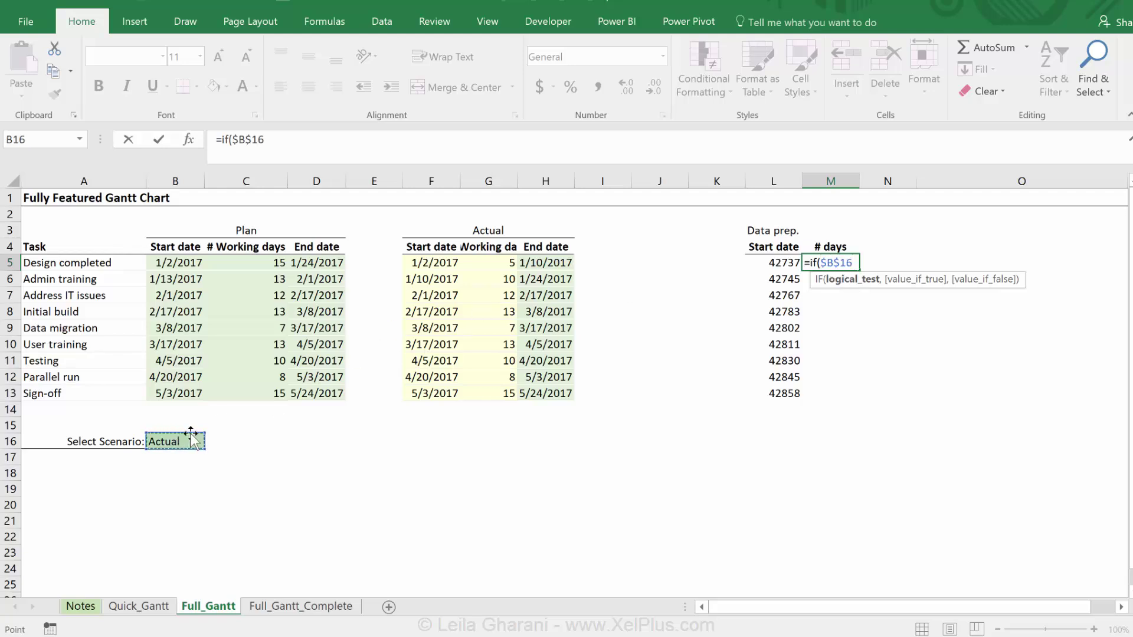
pyautogui.write('="plan",')
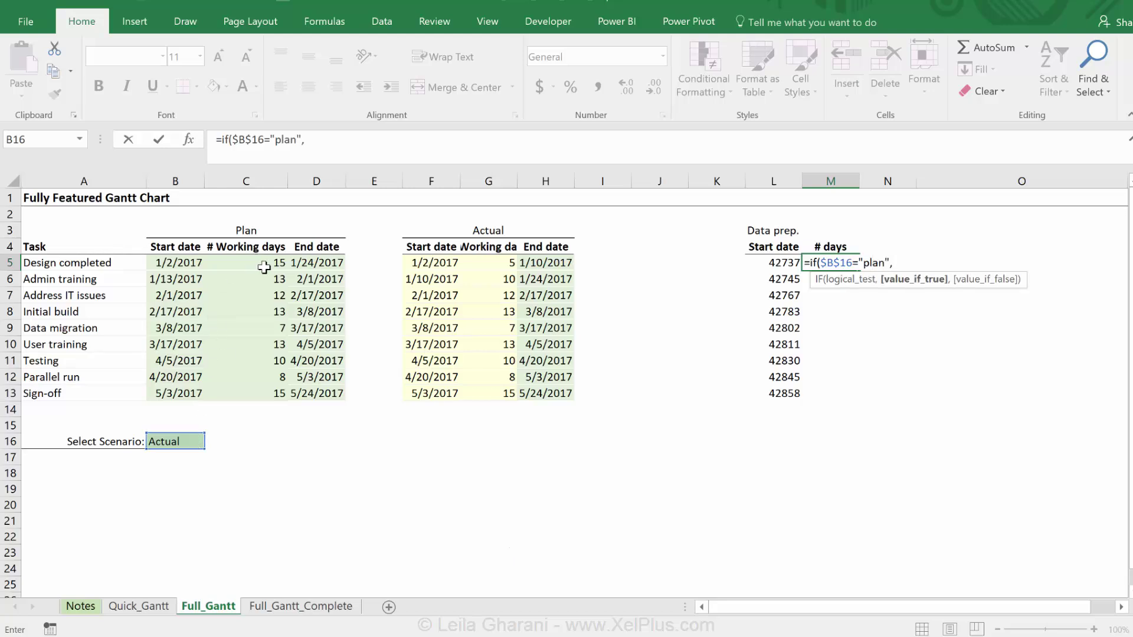
pyautogui.click(309, 262)
pyautogui.write('-')
pyautogui.click(178, 261)
pyautogui.write(',')
pyautogui.click(560, 260)
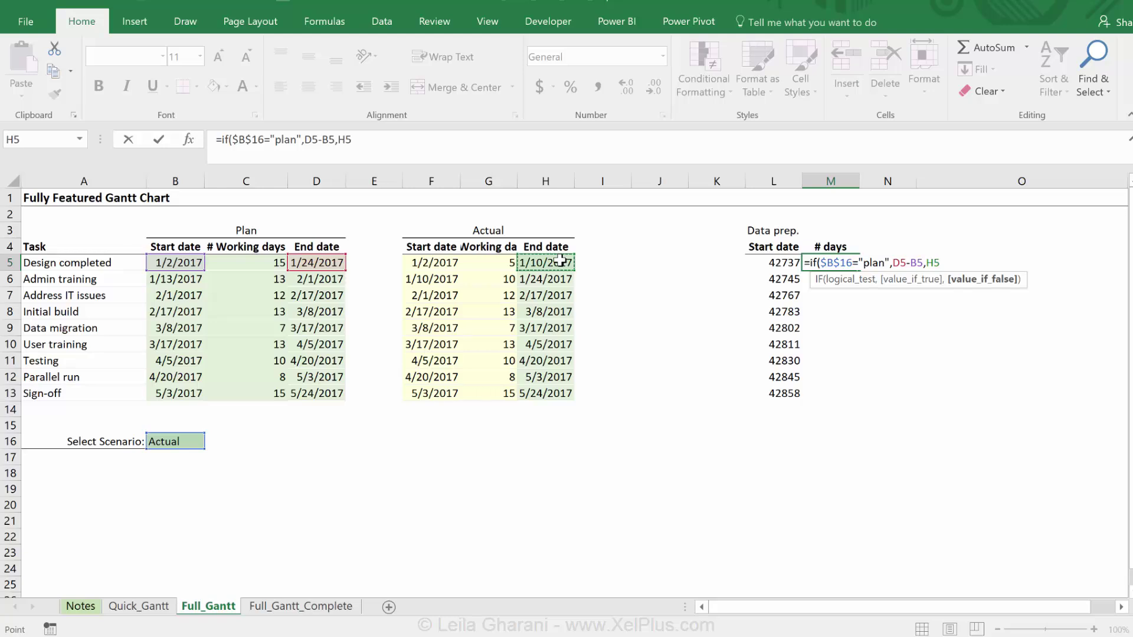
pyautogui.write('-')
pyautogui.click(426, 263)
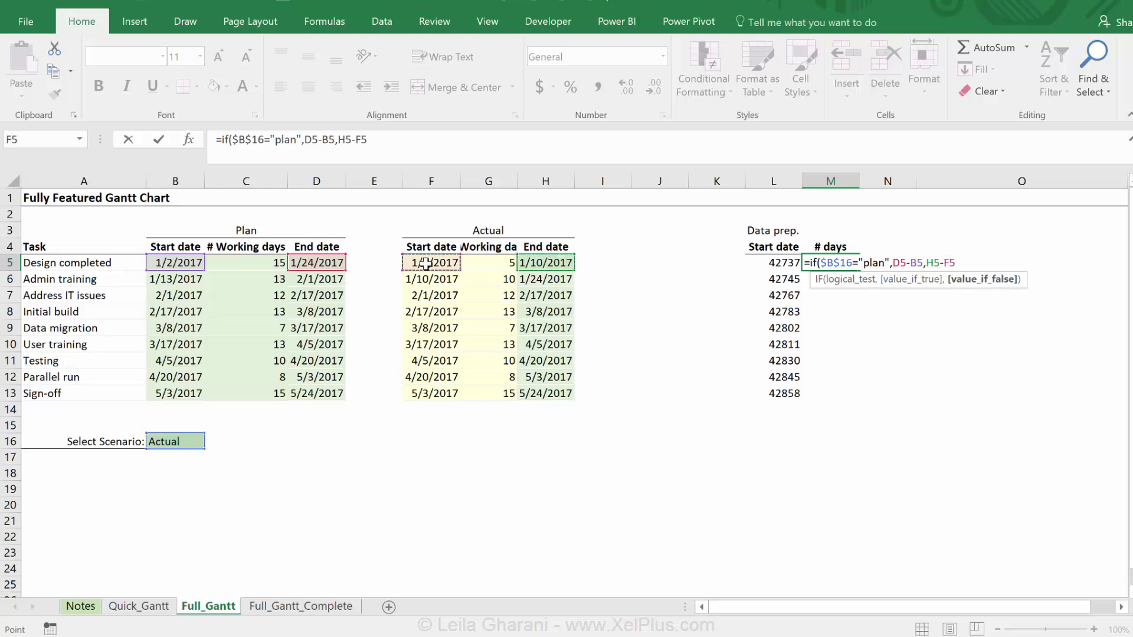
pyautogui.write(')')
pyautogui.hotkey('ctrl', 'Return')
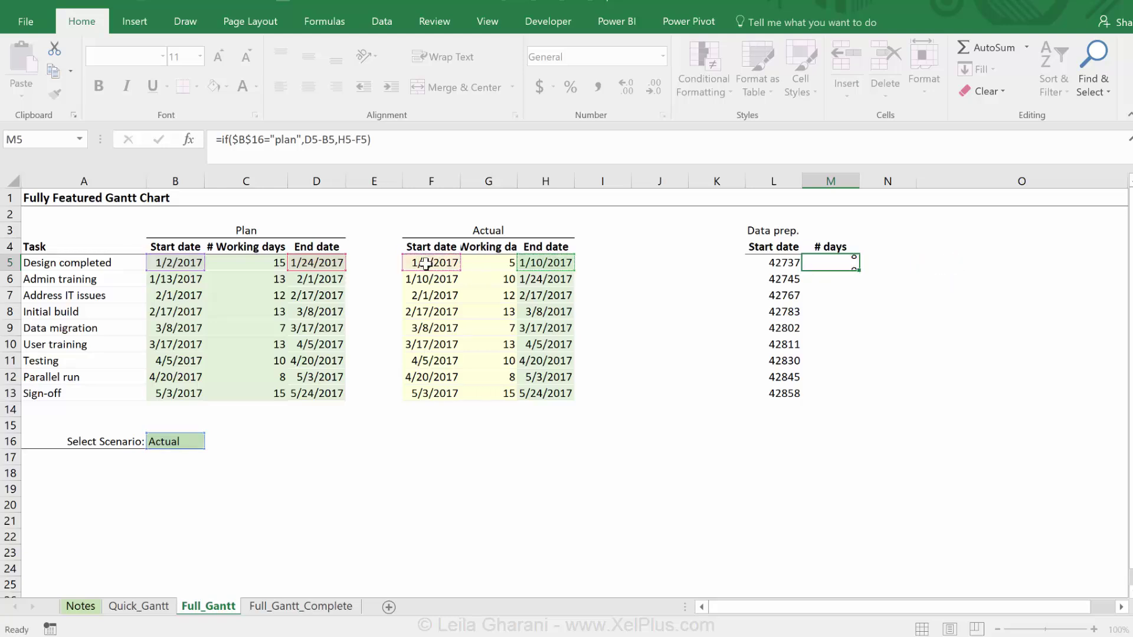
# - Fill the # days formula down to M13 and compare it with the Actual working days
pyautogui.moveTo(859, 271); pyautogui.dragTo(846, 406)
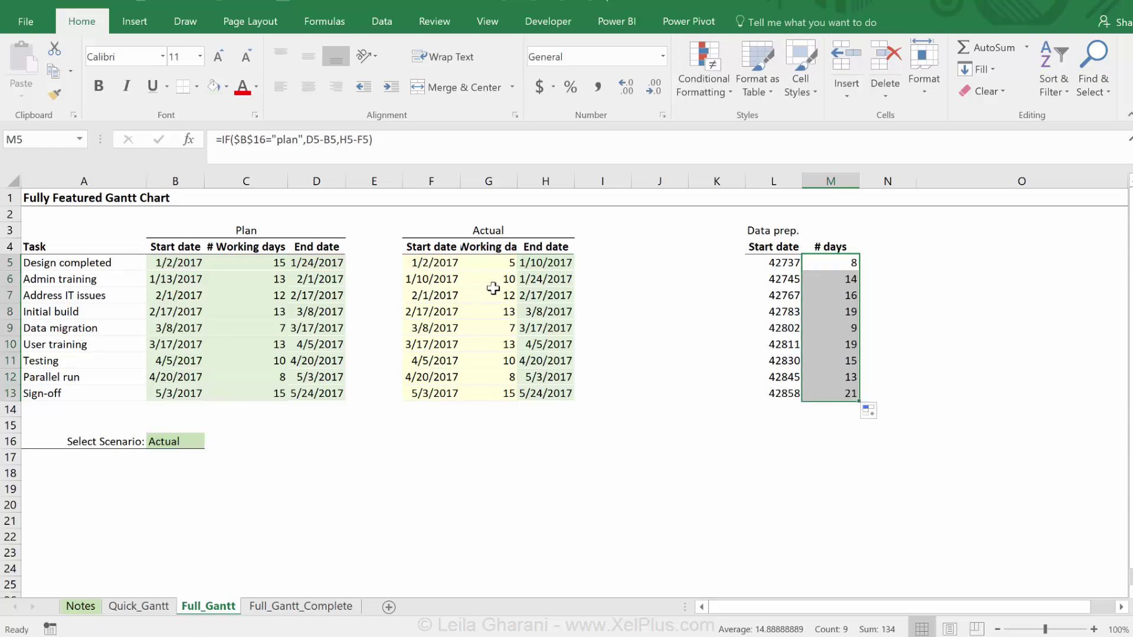
pyautogui.click(486, 261)
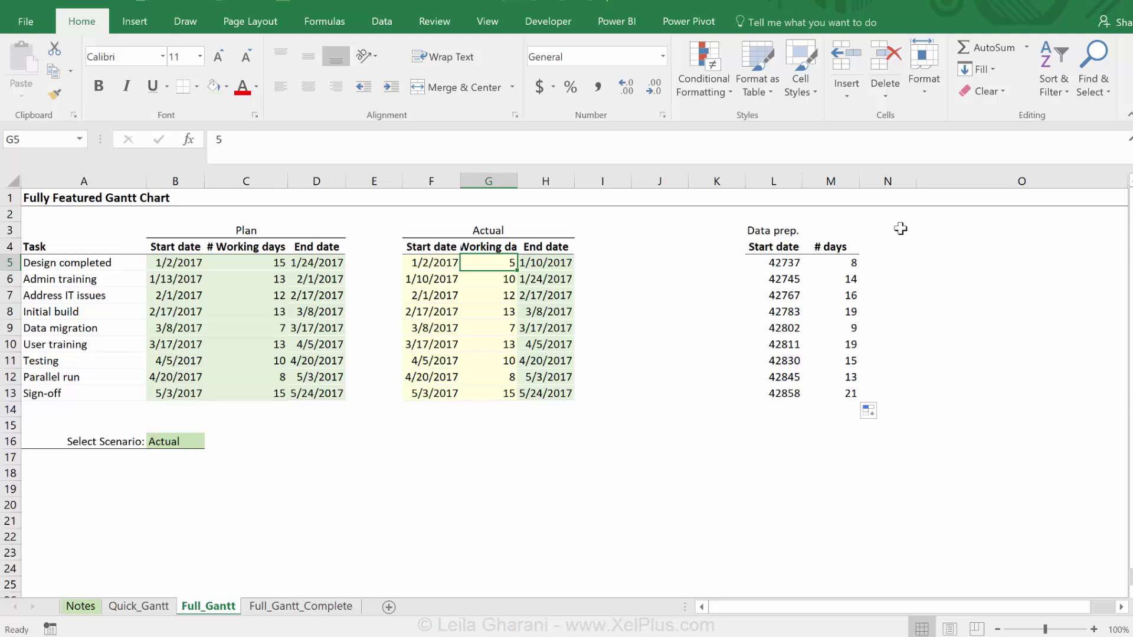
pyautogui.click(850, 264)
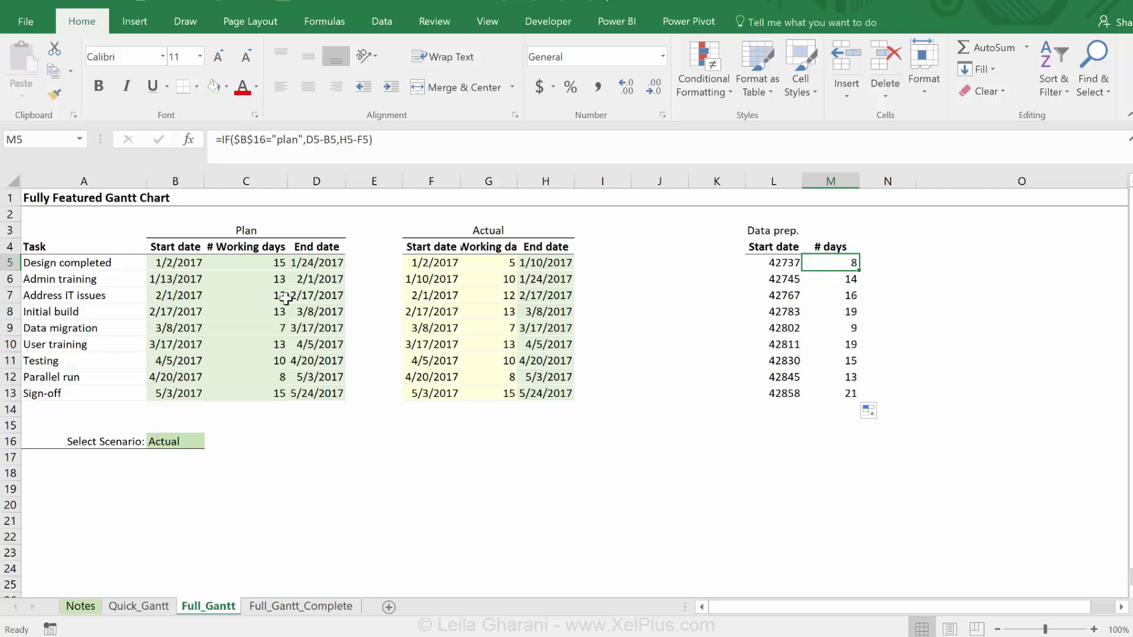
pyautogui.click(63, 246)
pyautogui.moveTo(64, 247); pyautogui.dragTo(55, 390)
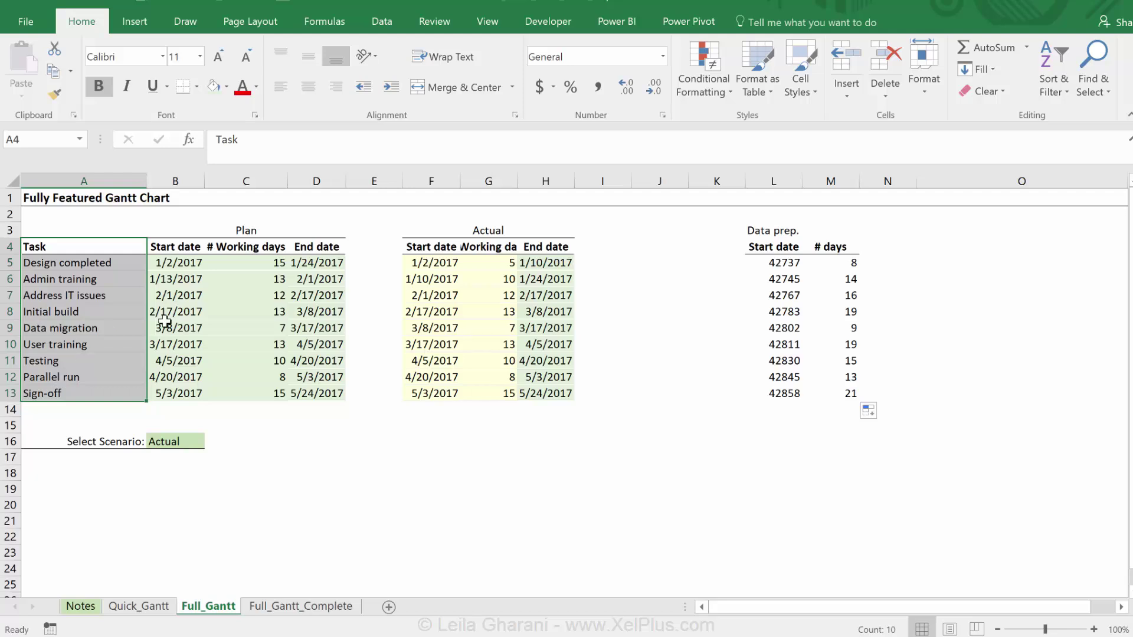
pyautogui.moveTo(774, 247); pyautogui.dragTo(826, 380)
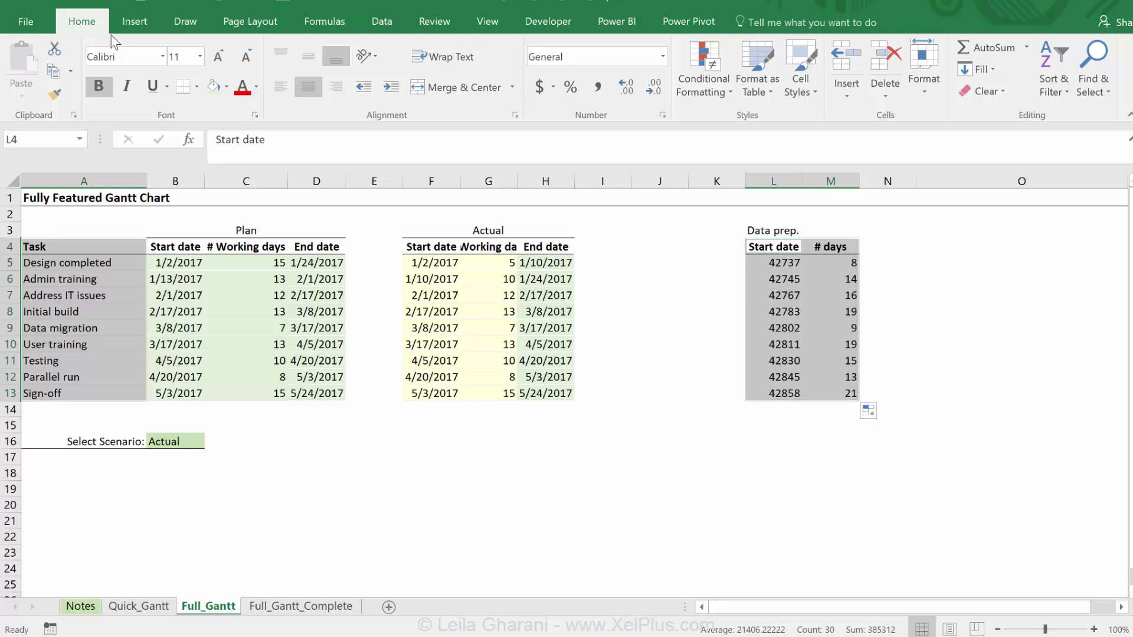
pyautogui.click(131, 24)
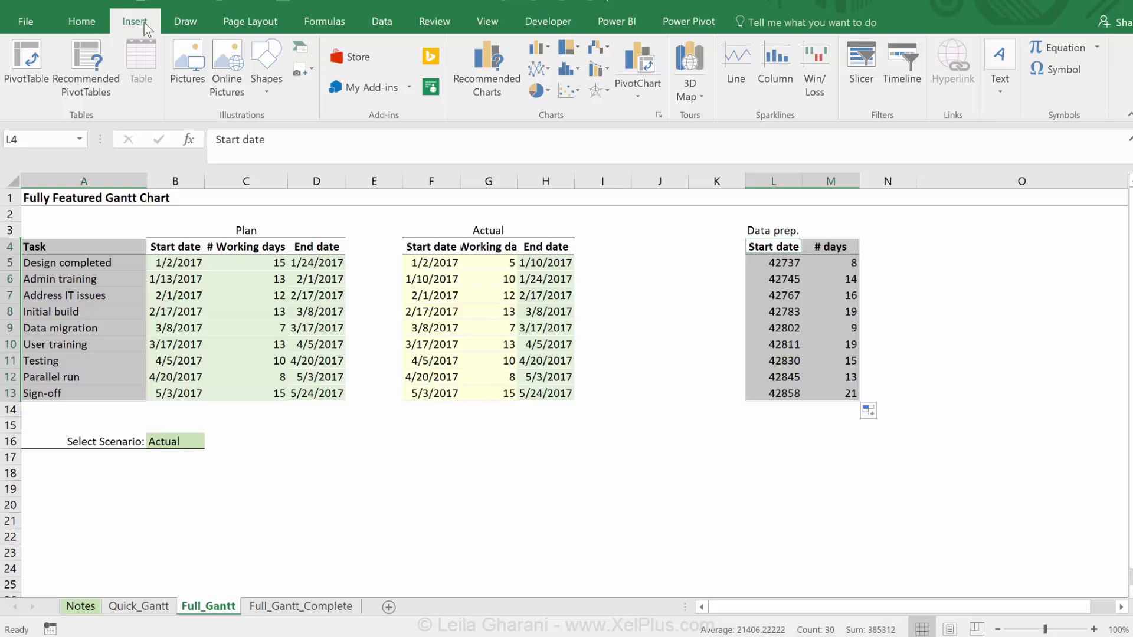
pyautogui.click(548, 46)
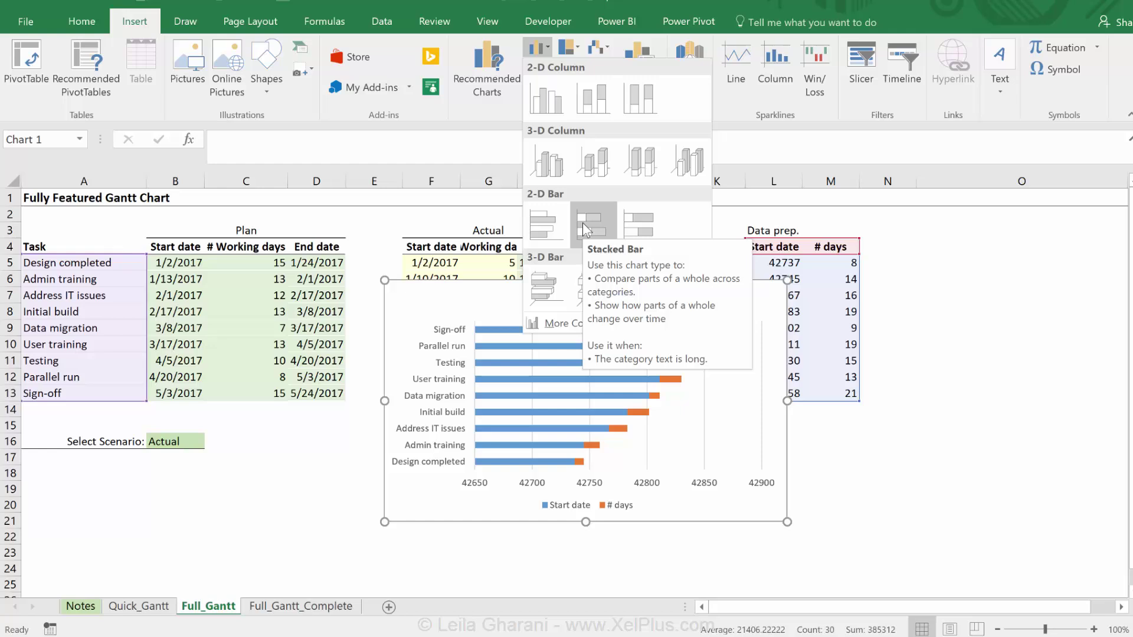
pyautogui.press('Escape')
pyautogui.moveTo(794, 259); pyautogui.dragTo(785, 392)
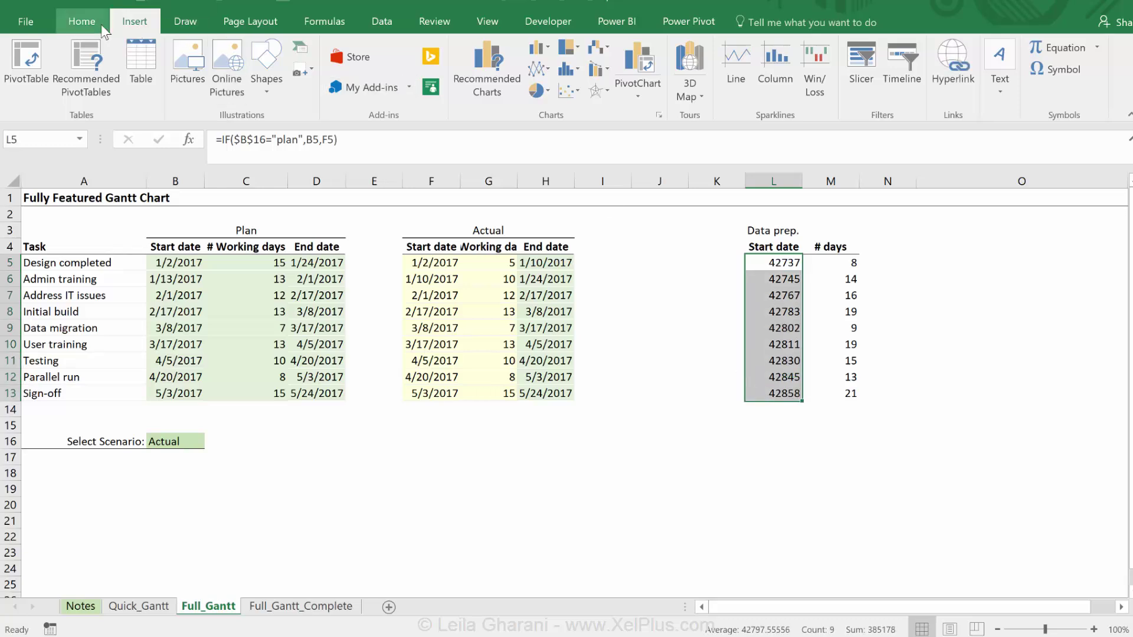
pyautogui.click(82, 21)
pyautogui.click(663, 56)
pyautogui.click(627, 206)
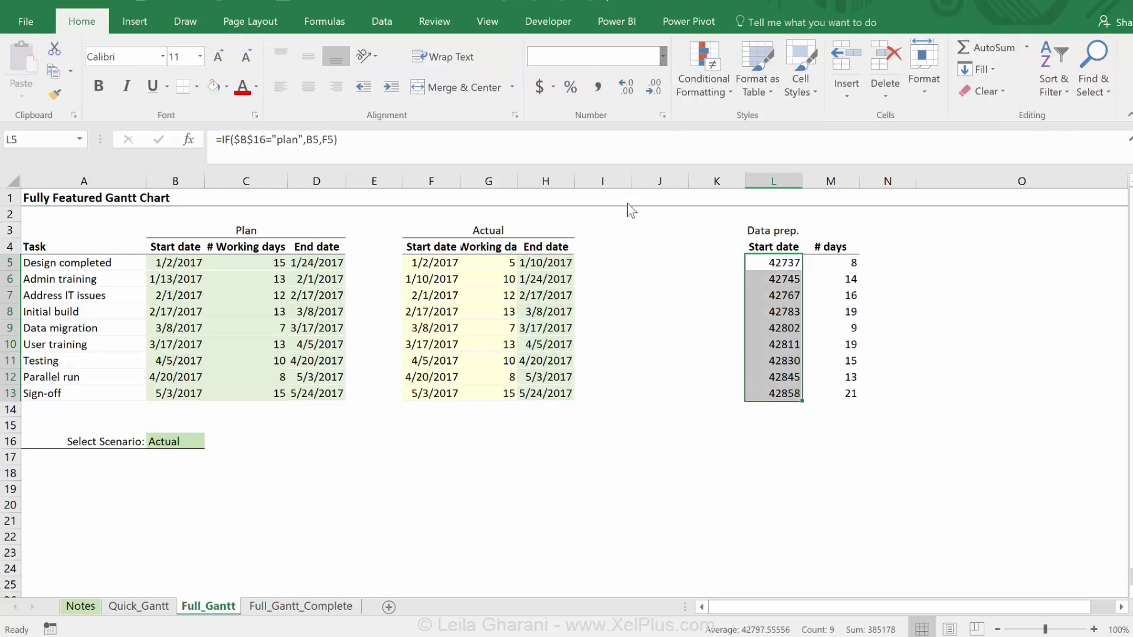
pyautogui.moveTo(98, 244); pyautogui.dragTo(103, 386)
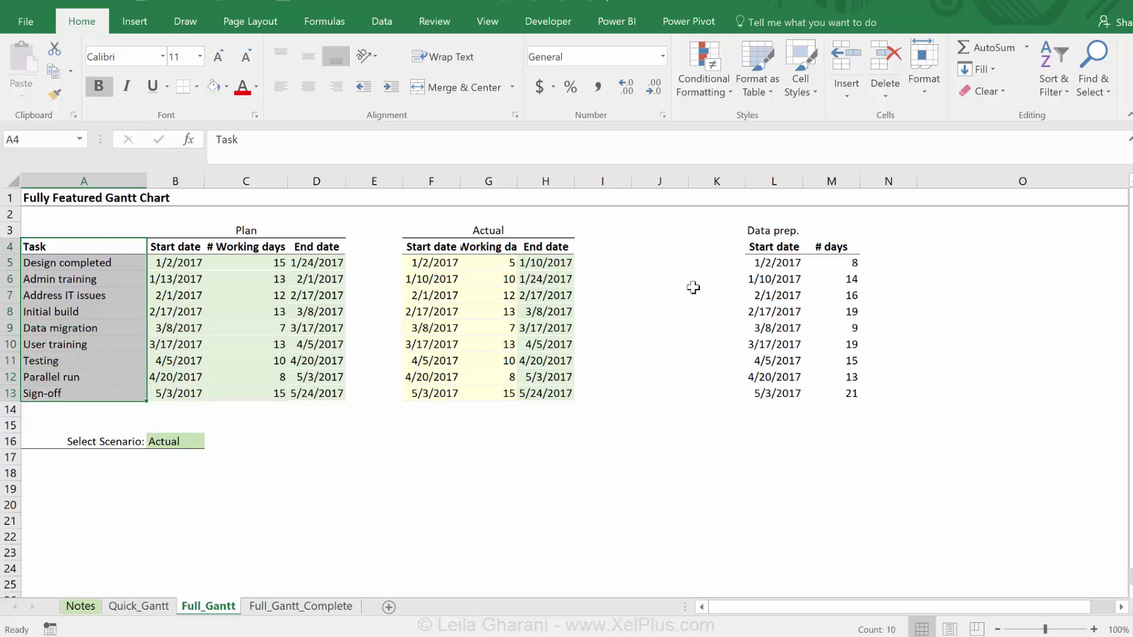
pyautogui.moveTo(772, 246); pyautogui.dragTo(837, 389)
pyautogui.click(154, 21)
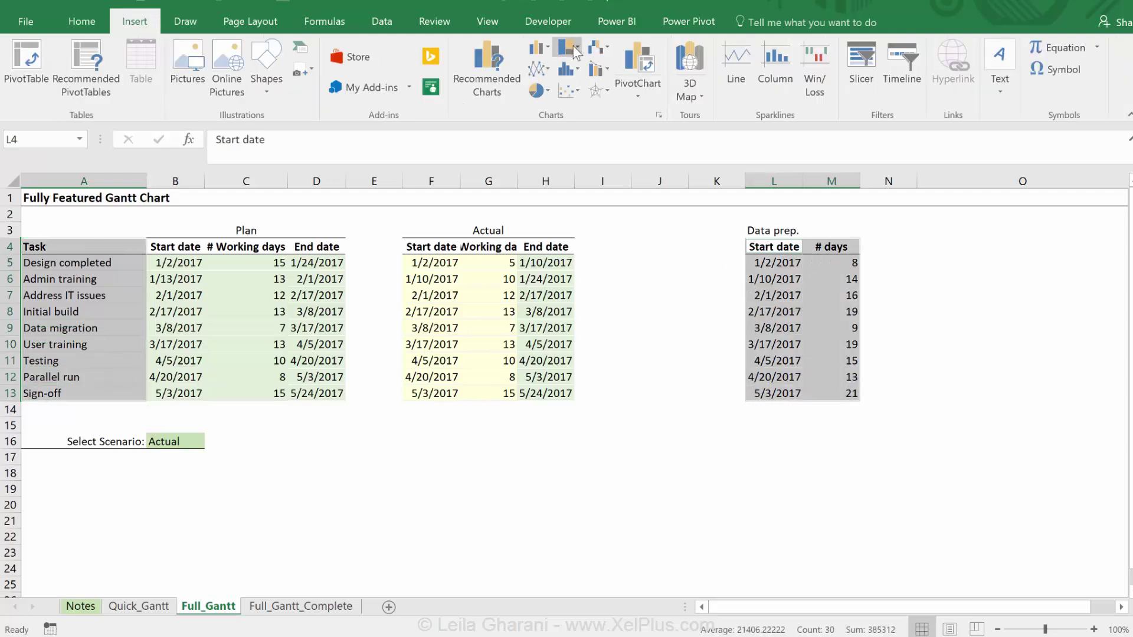
pyautogui.click(538, 48)
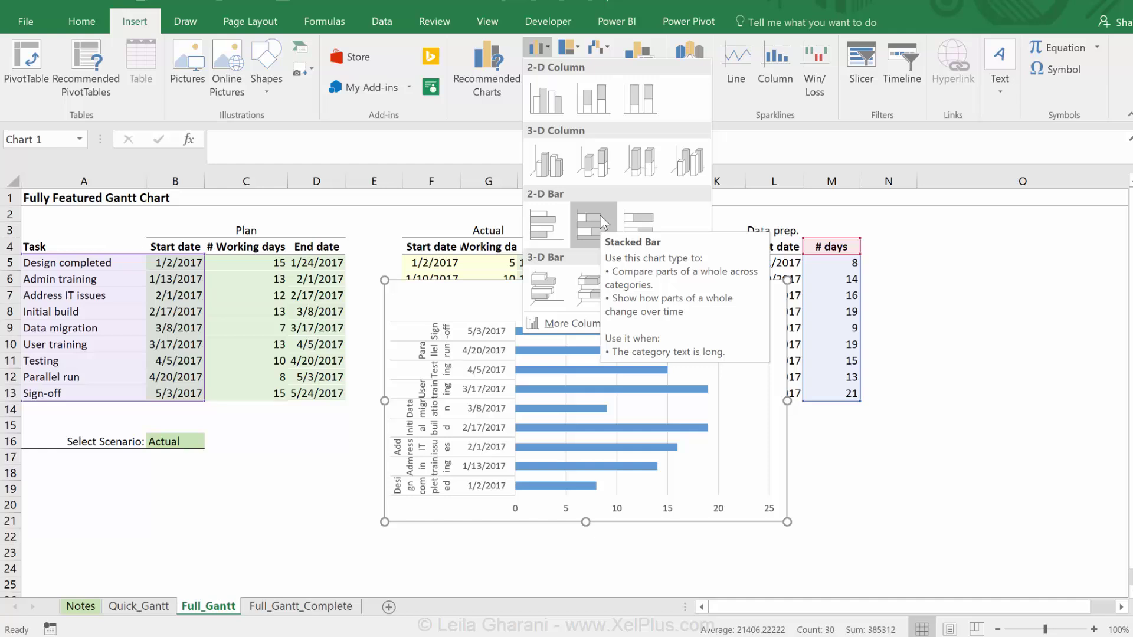
pyautogui.click(790, 262)
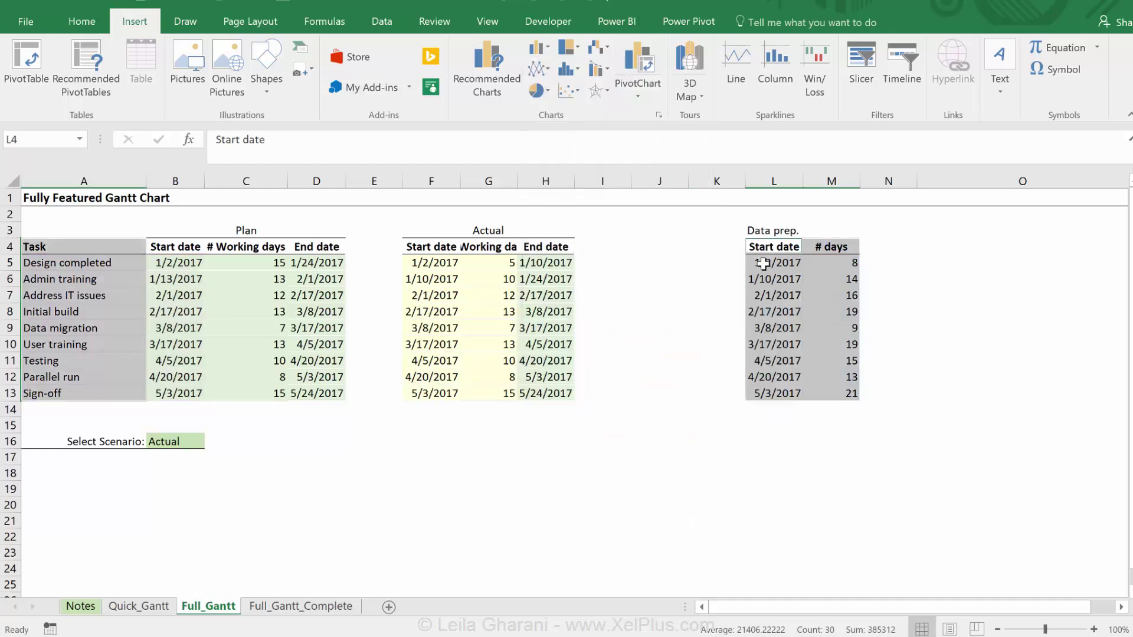
pyautogui.click(764, 264)
pyautogui.hotkey('ctrl', 'shift', 'Down')
pyautogui.hotkey('ctrl', 'shift', '`')
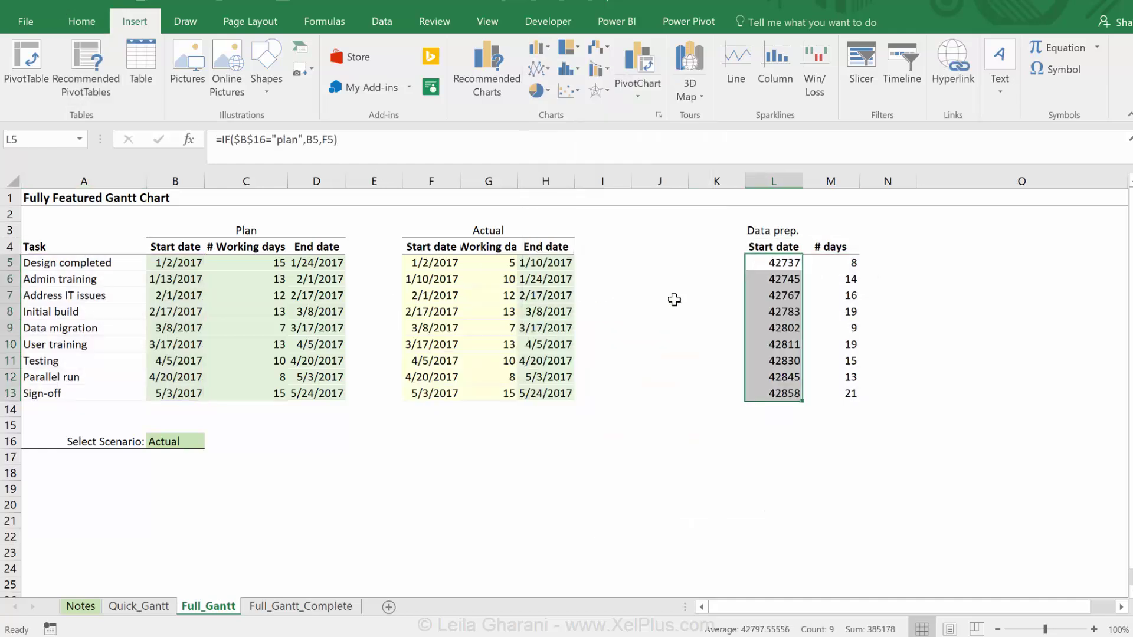
pyautogui.click(776, 263)
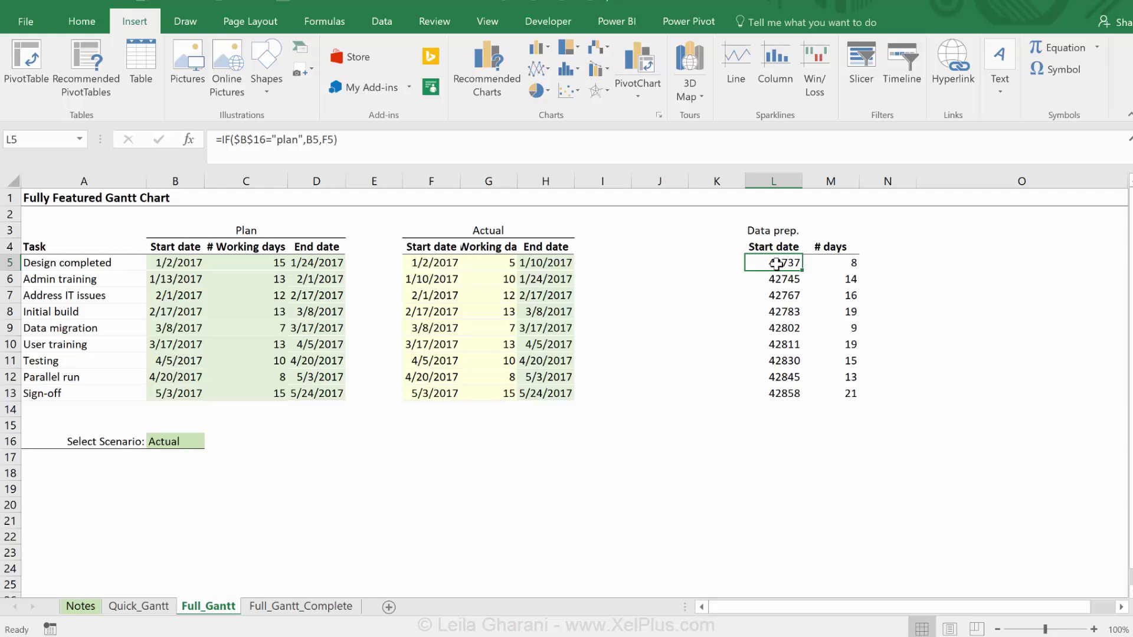
pyautogui.moveTo(83, 250); pyautogui.dragTo(76, 391)
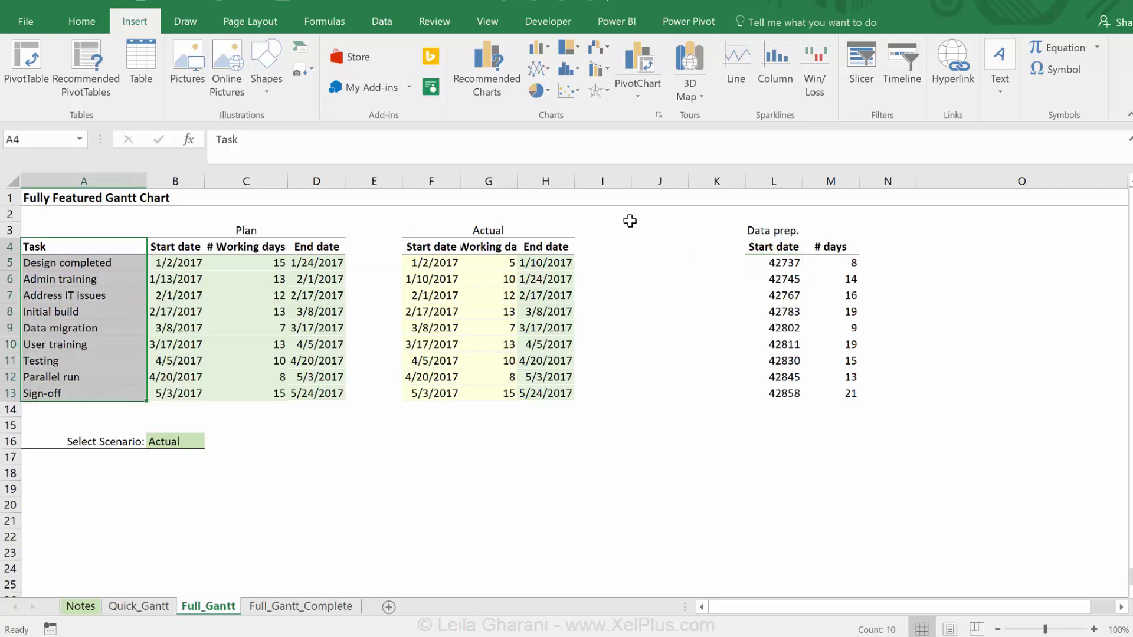
# - Insert a 2-D stacked bar chart of L4:M13 (Start date and # days) and move it under the task tables
pyautogui.moveTo(748, 243); pyautogui.dragTo(851, 390)
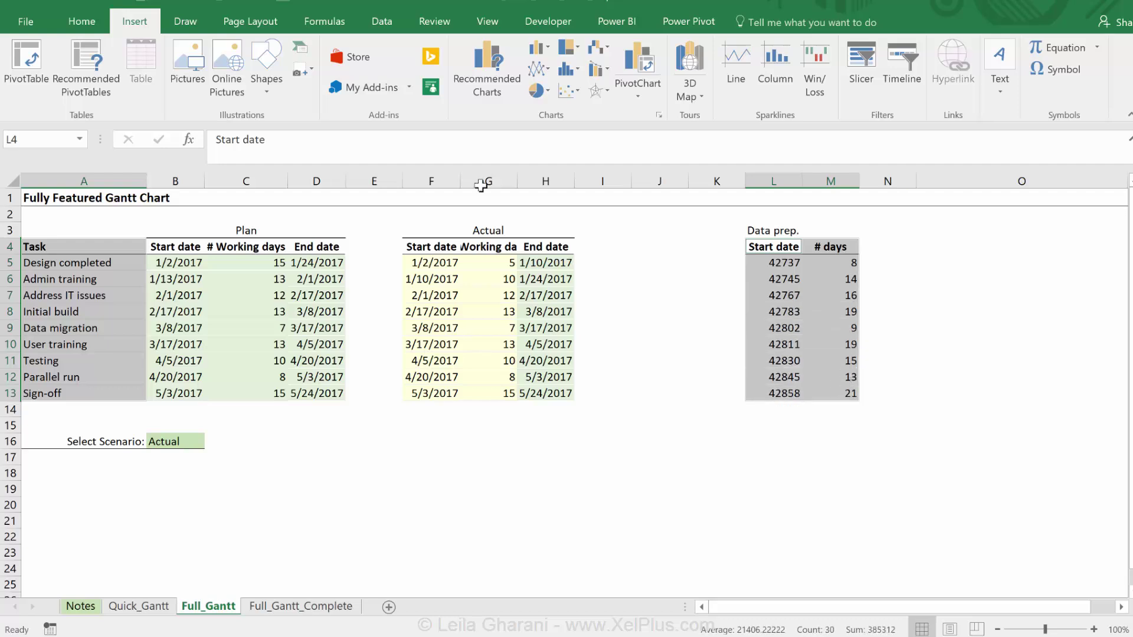
pyautogui.click(543, 47)
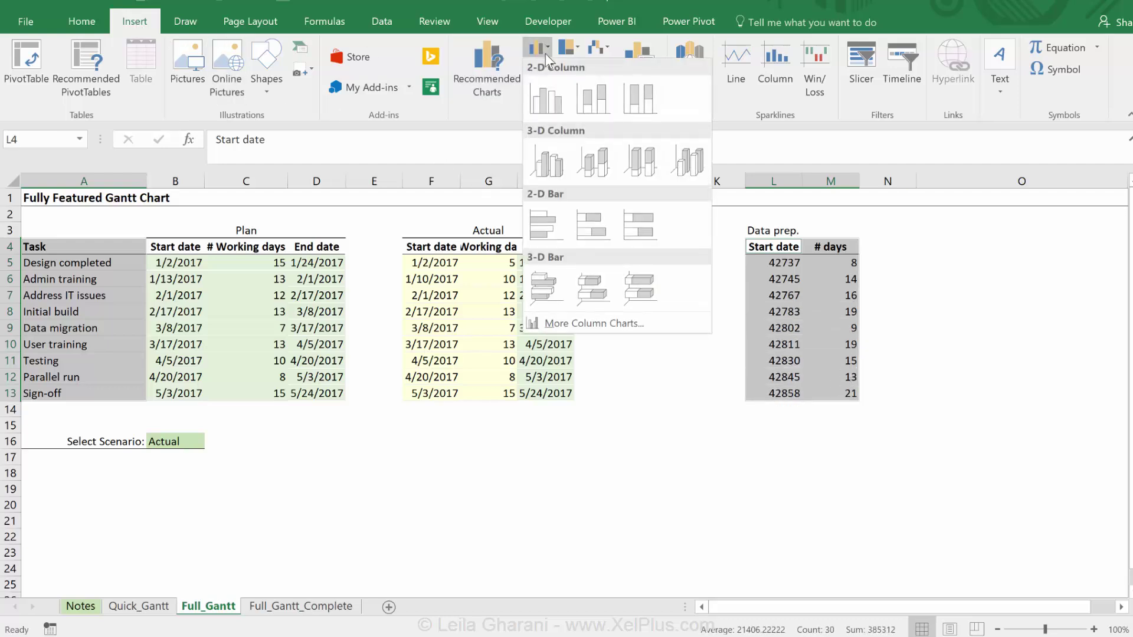
pyautogui.click(589, 222)
pyautogui.moveTo(478, 311); pyautogui.dragTo(317, 440)
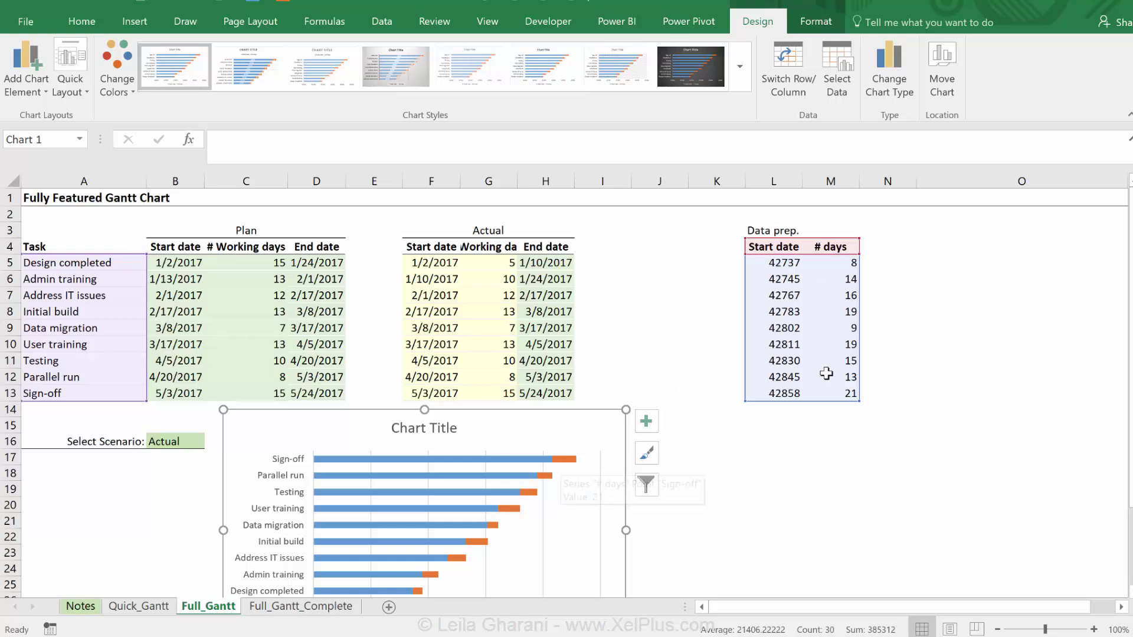
pyautogui.scroll(-2, 690, 341)
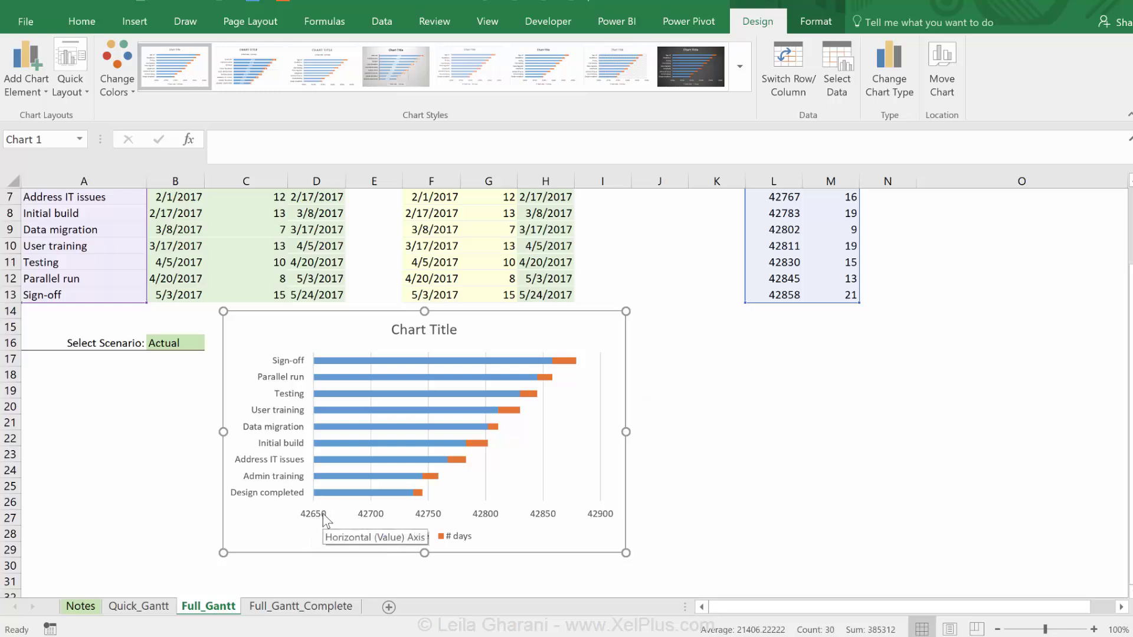
pyautogui.scroll(1, 314, 523)
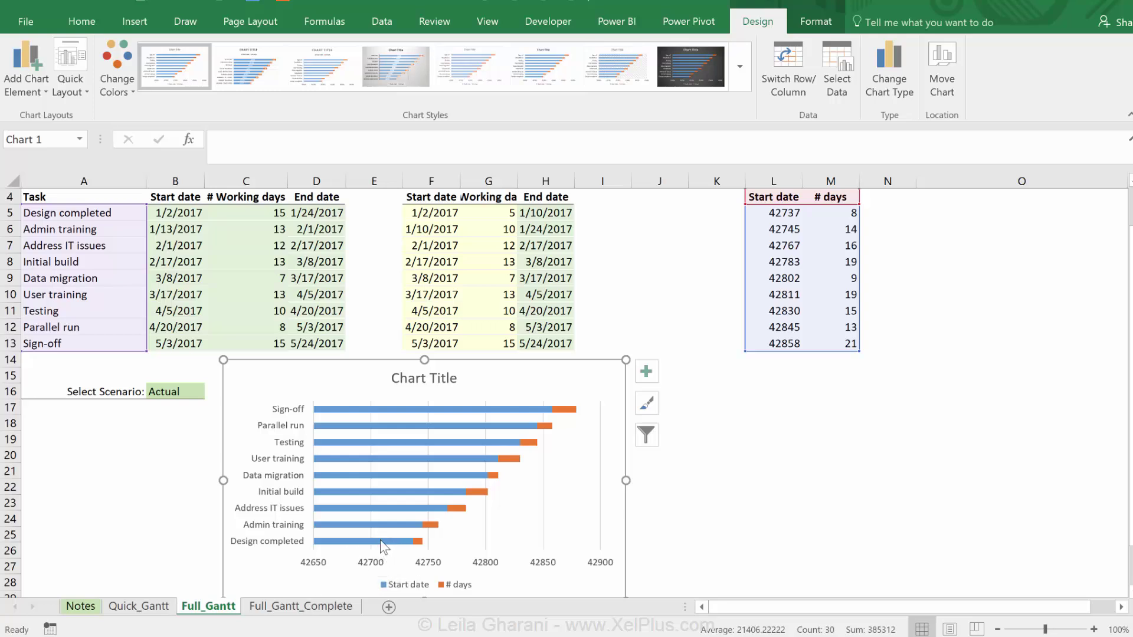
pyautogui.click(272, 528)
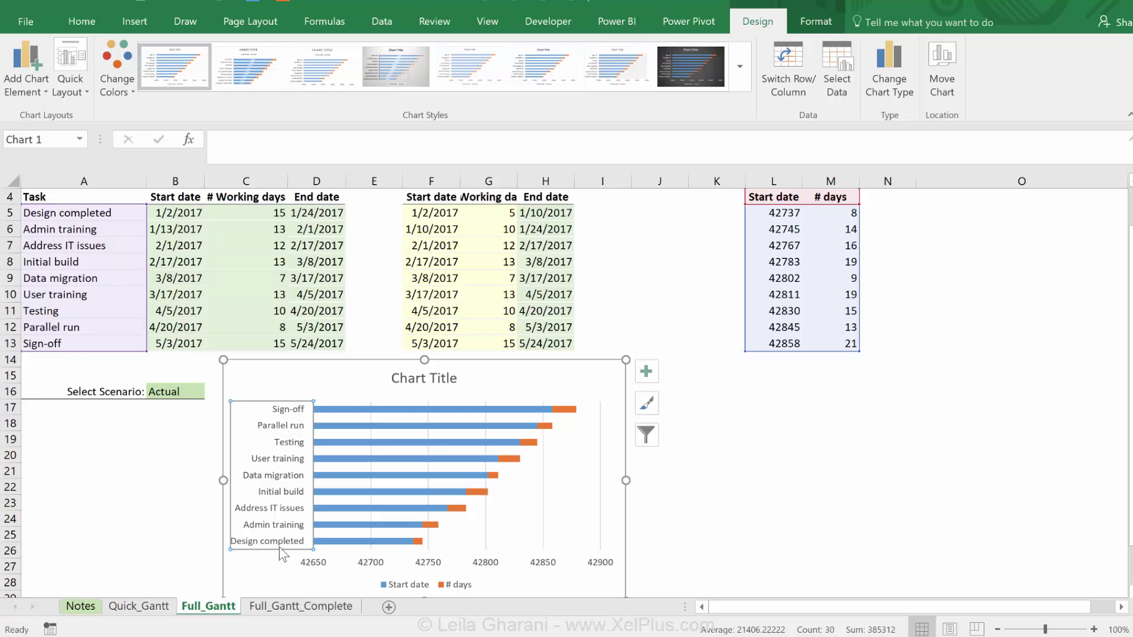
# - Show task categories in reverse order, set the date axis minimum to 42730, and widen the chart
pyautogui.doubleClick(281, 475)
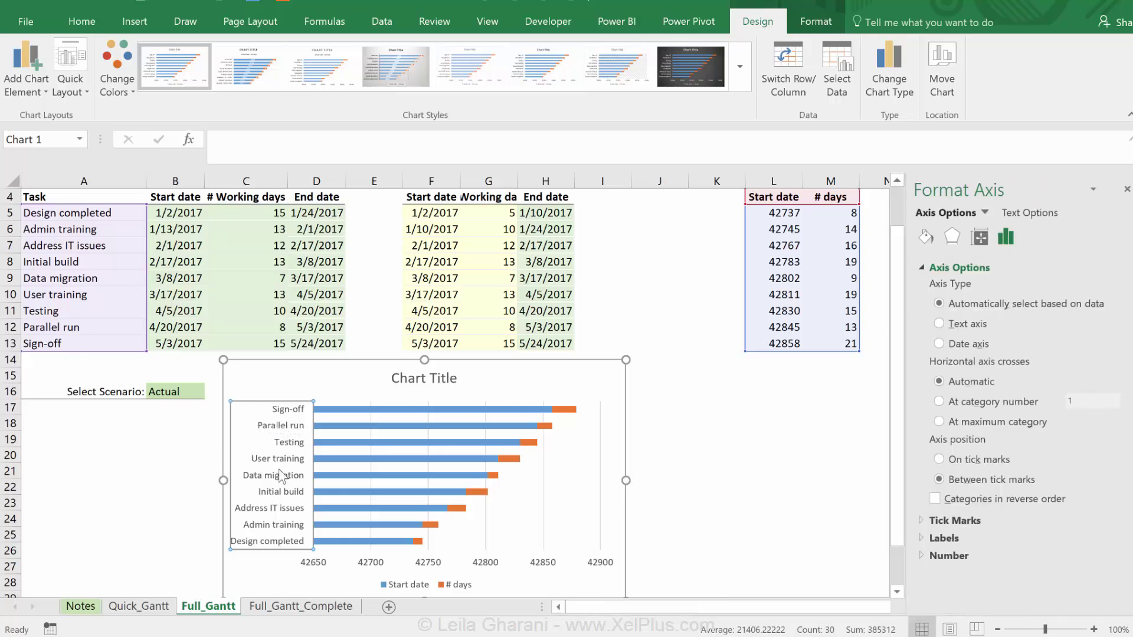
pyautogui.click(935, 499)
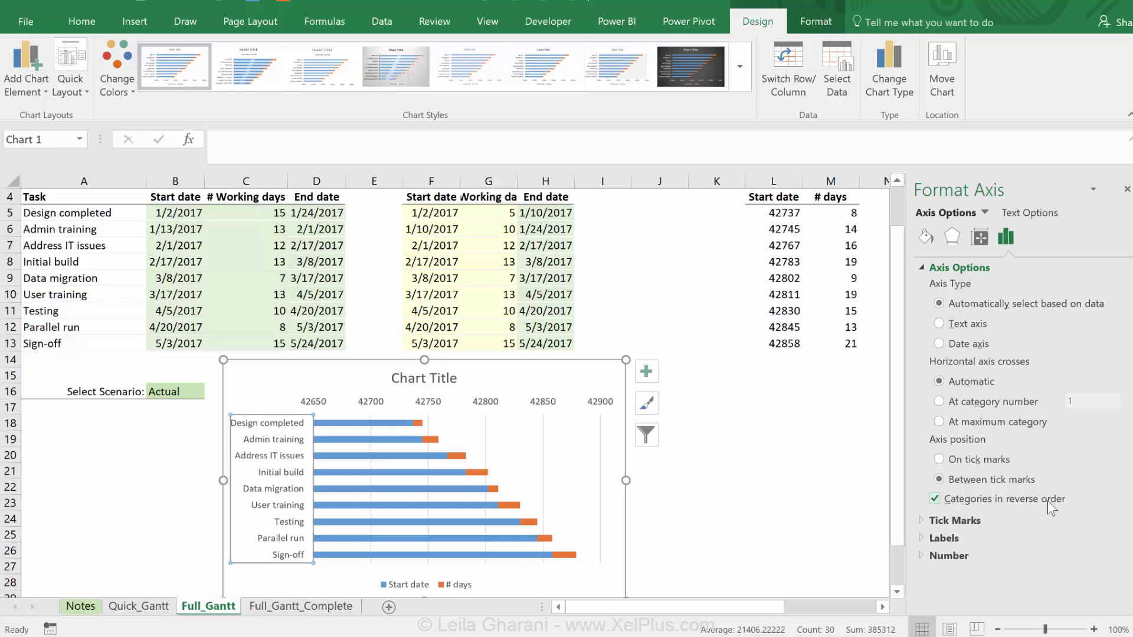
pyautogui.click(373, 404)
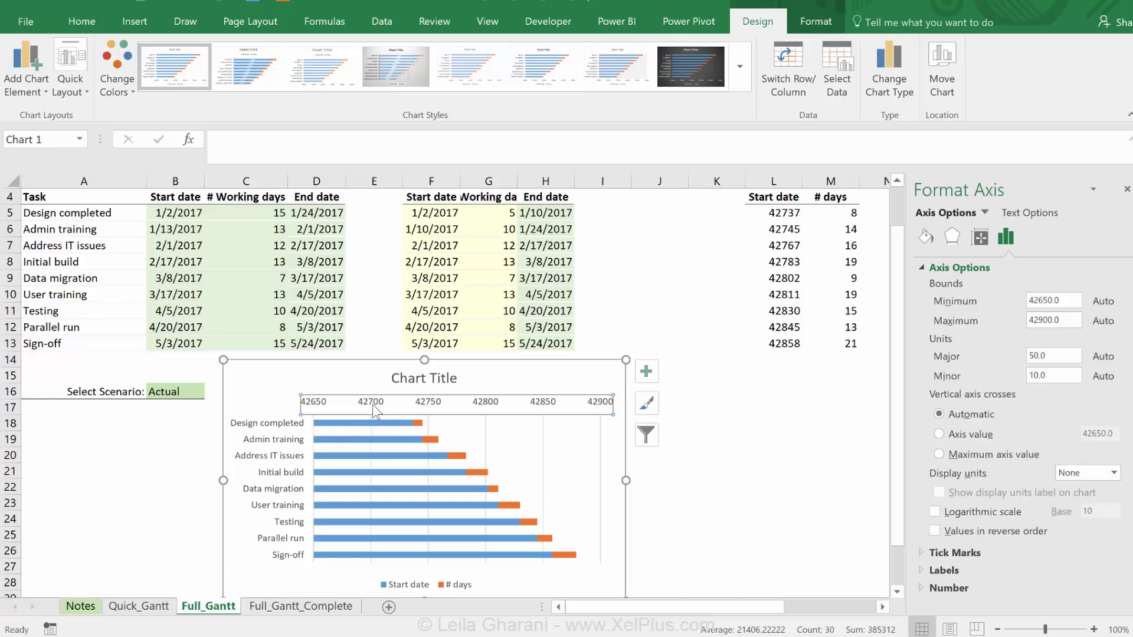
pyautogui.moveTo(1070, 298); pyautogui.dragTo(1015, 302)
pyautogui.write('42730')
pyautogui.click(1066, 319)
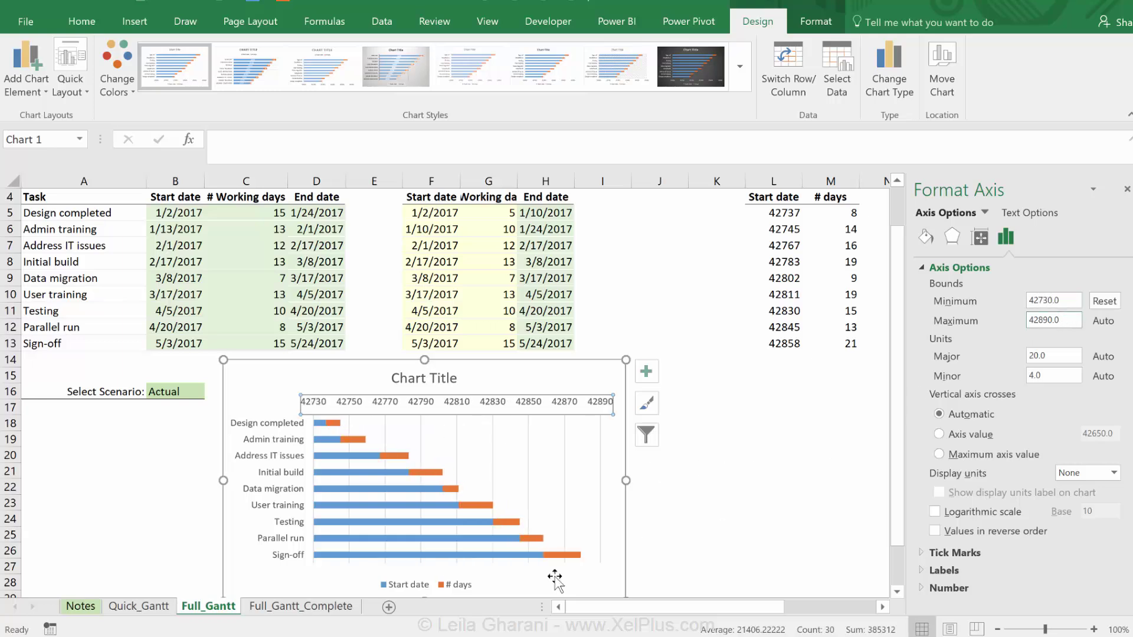
pyautogui.moveTo(628, 481); pyautogui.dragTo(794, 480)
pyautogui.scroll(-2, 531, 501)
# - Delete the chart legend and set the Start date series to No Fill
pyautogui.click(487, 496)
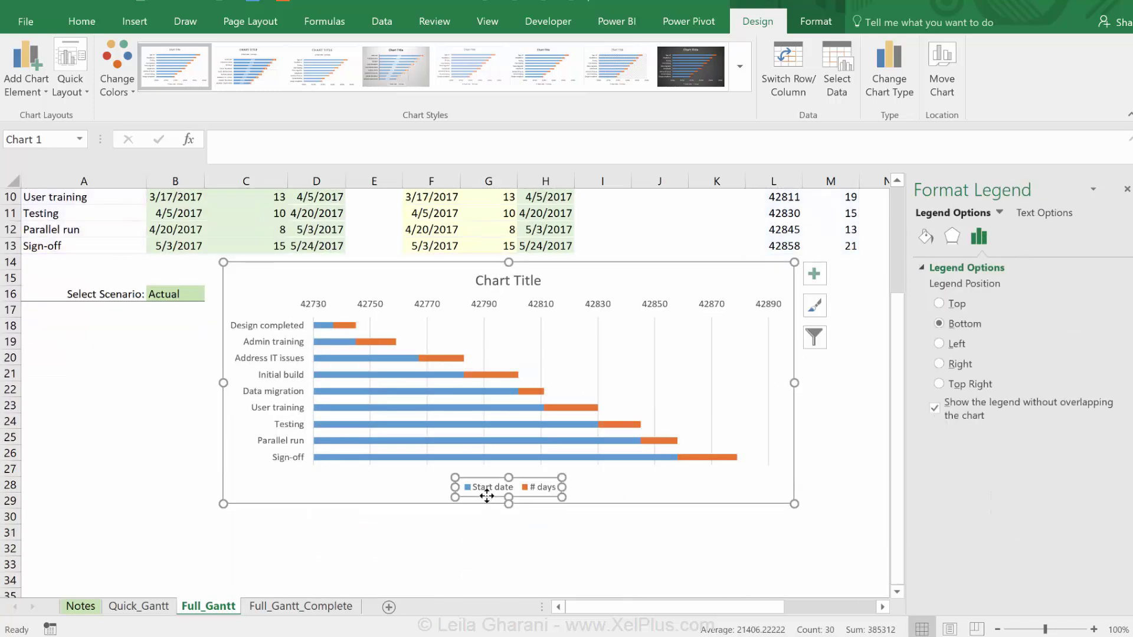
pyautogui.press('Delete')
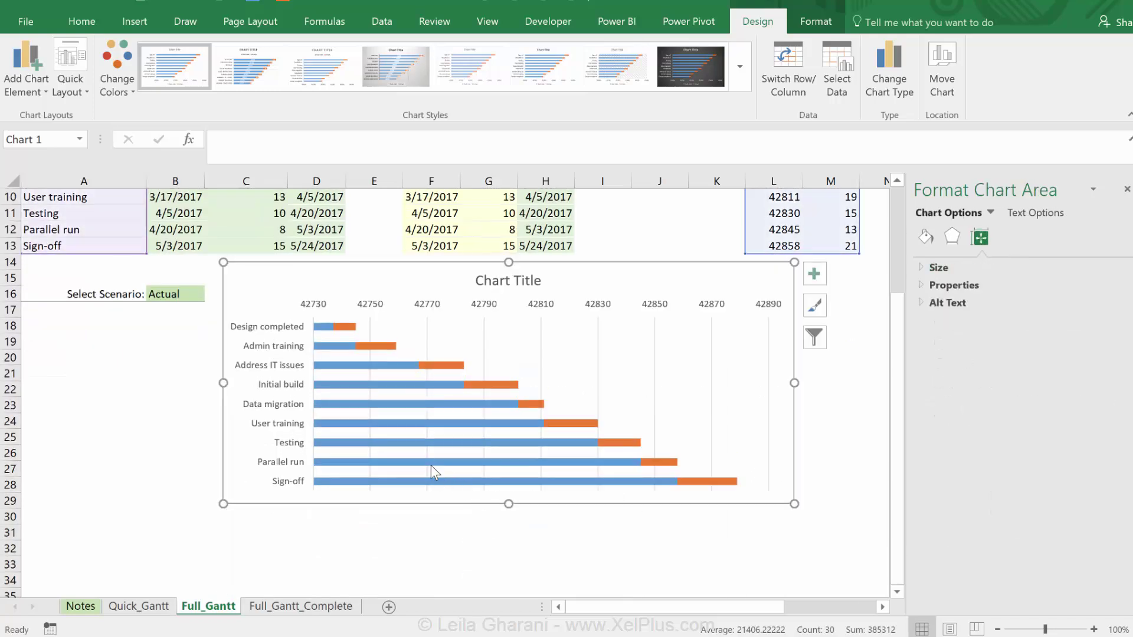
pyautogui.click(430, 463)
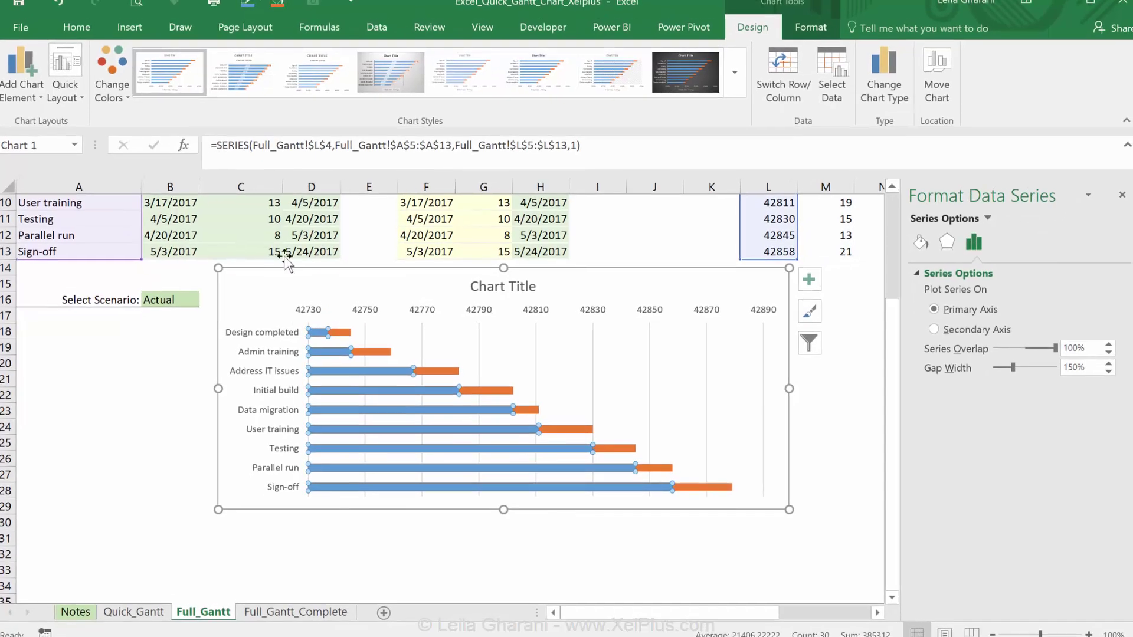
pyautogui.click(285, 9)
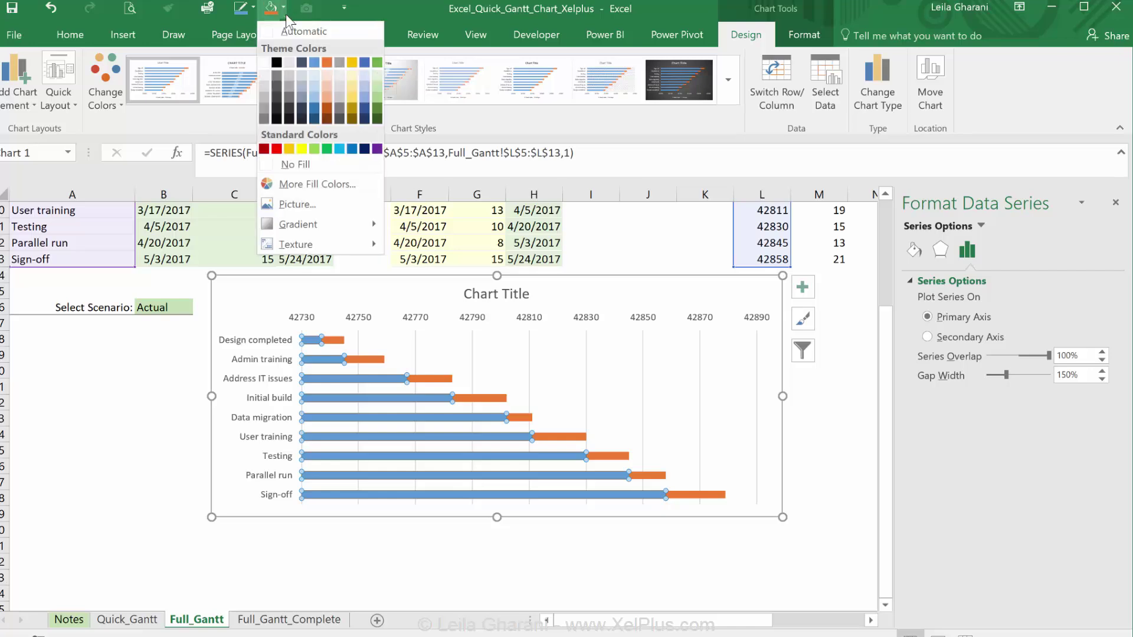
pyautogui.click(297, 164)
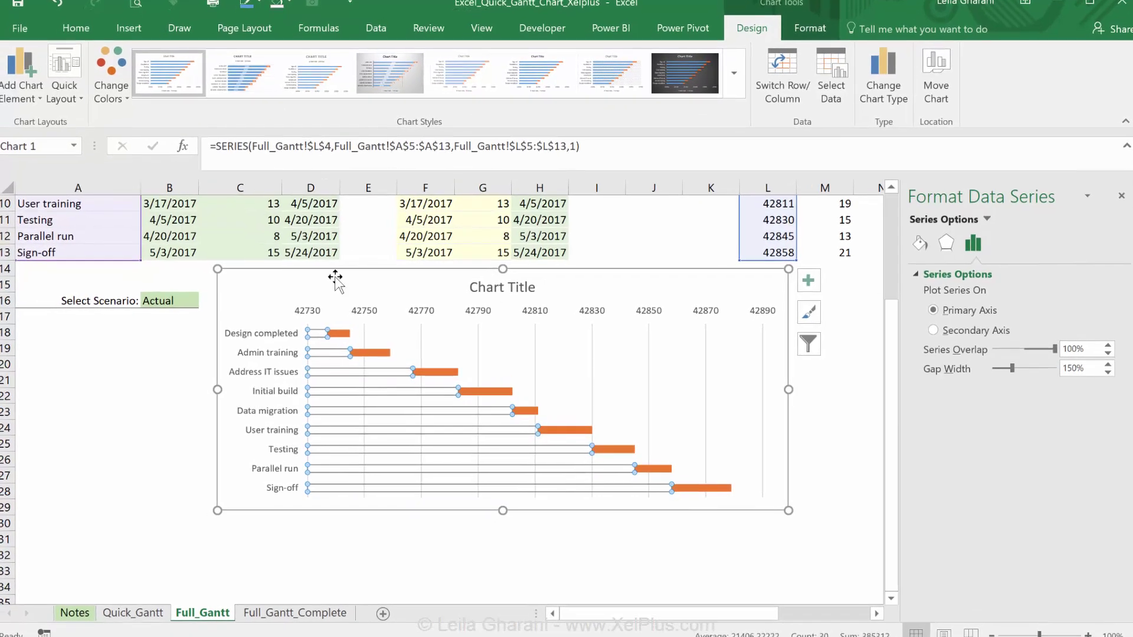
# - Give the # days bars a 100% gap width and a grey fill
pyautogui.click(368, 351)
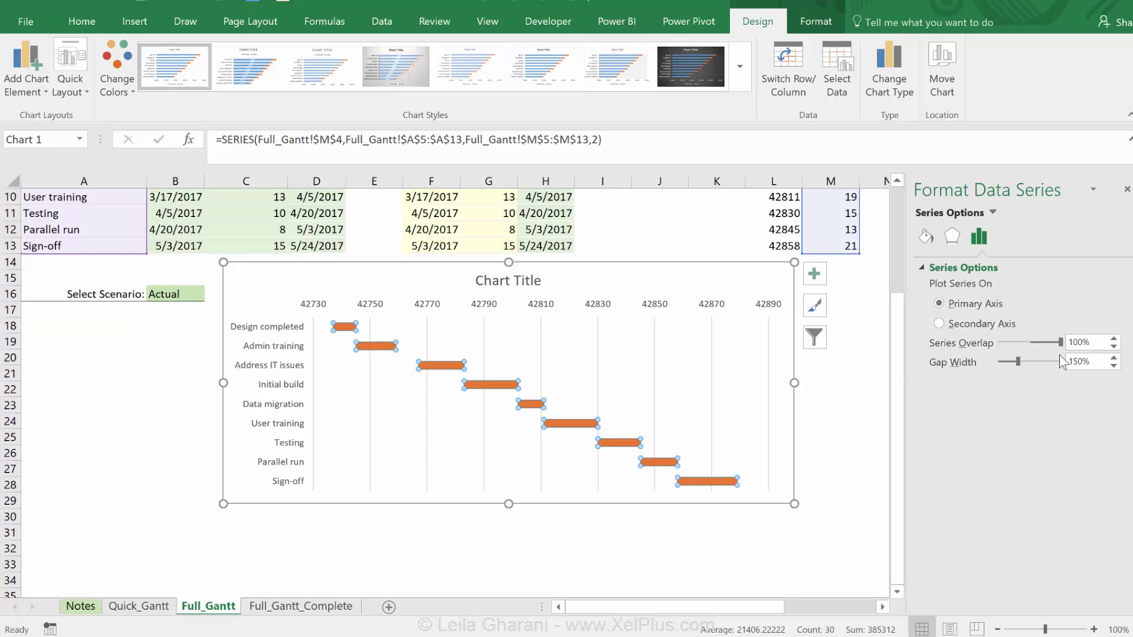
pyautogui.moveTo(1104, 358); pyautogui.dragTo(1062, 362)
pyautogui.write('1')
pyautogui.press('Return')
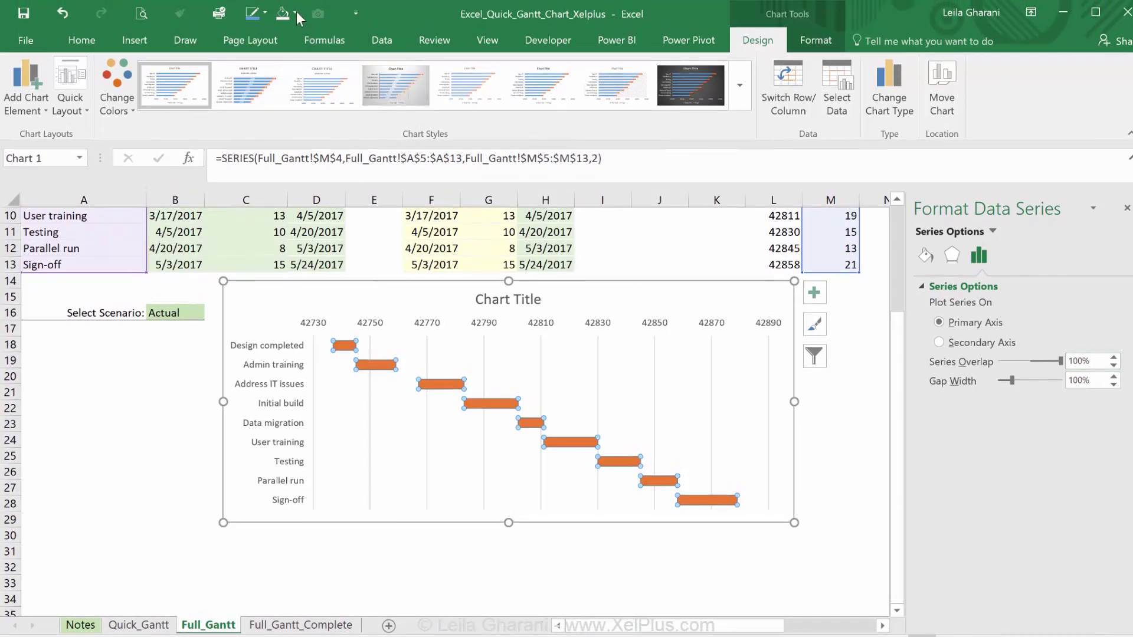
pyautogui.click(295, 13)
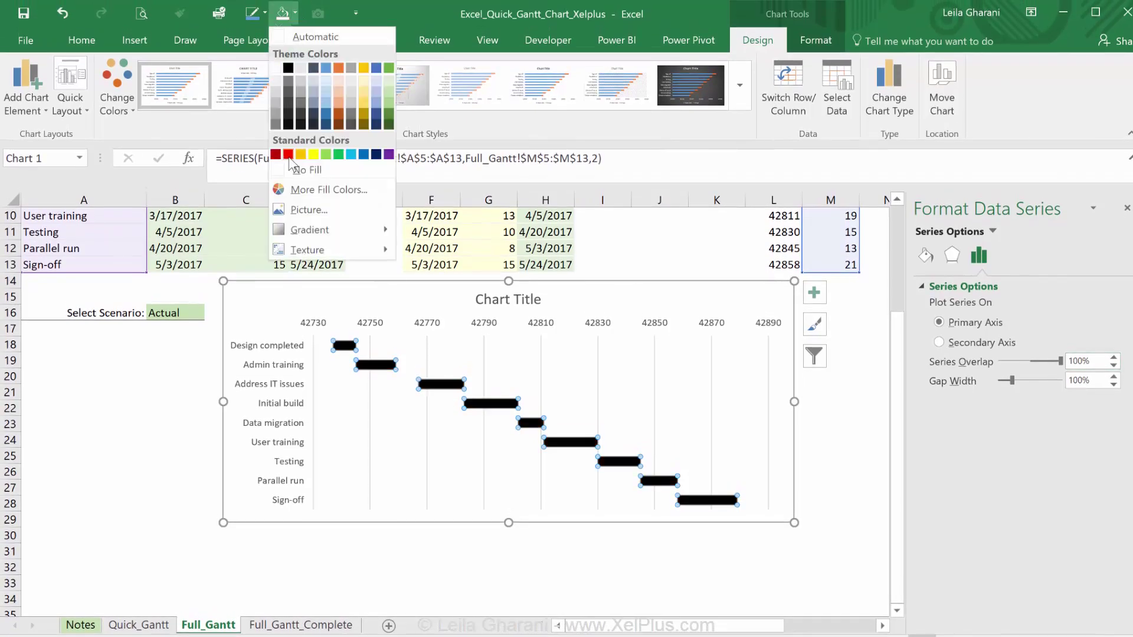
pyautogui.click(277, 121)
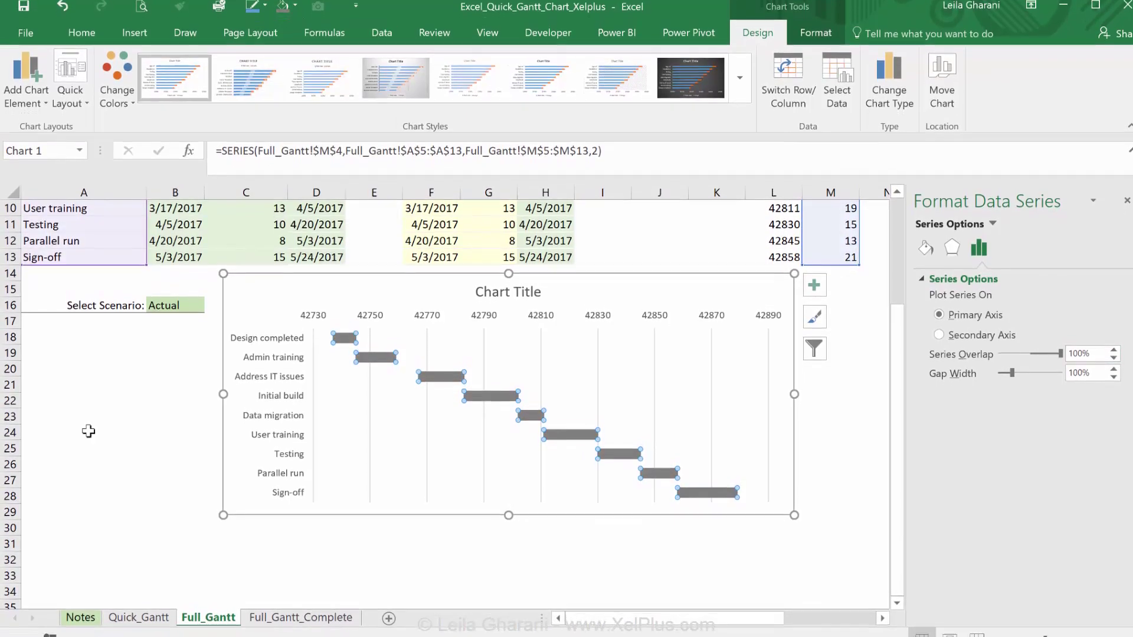
pyautogui.click(116, 449)
pyautogui.click(370, 456)
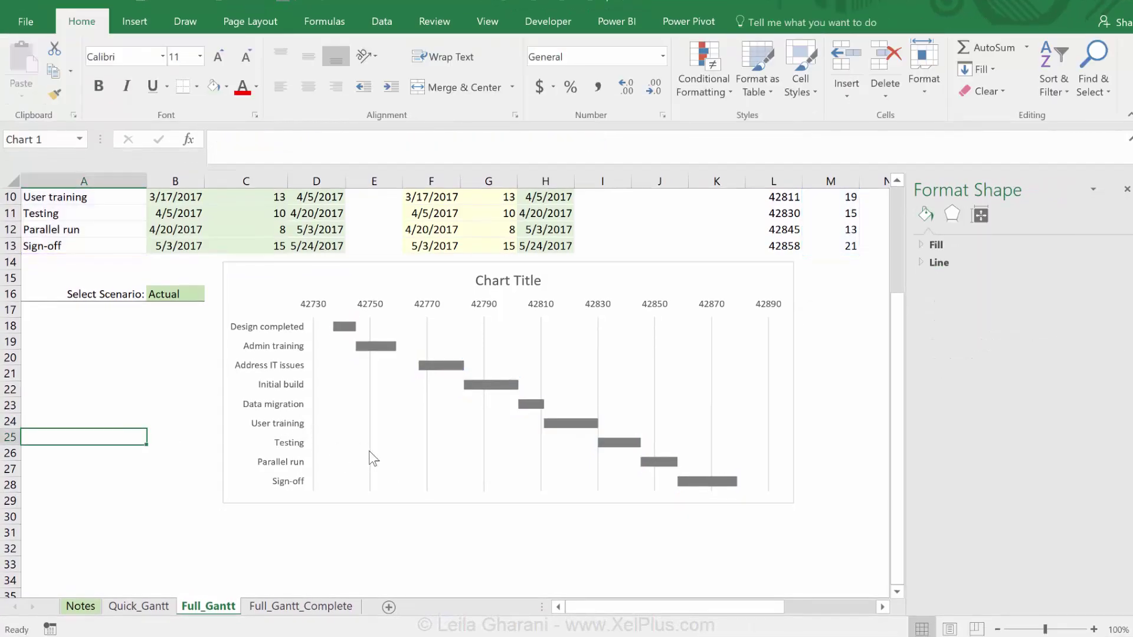
pyautogui.click(378, 307)
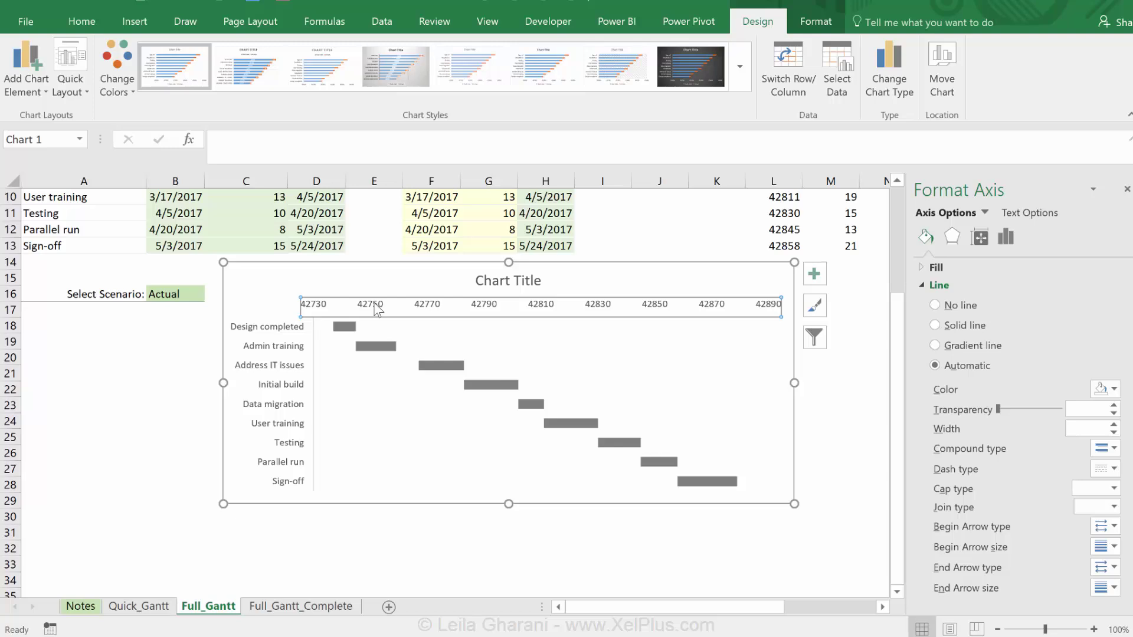
# - Check that the axis number format is linked to source, then format L5:L14 as Short Date
pyautogui.click(1010, 236)
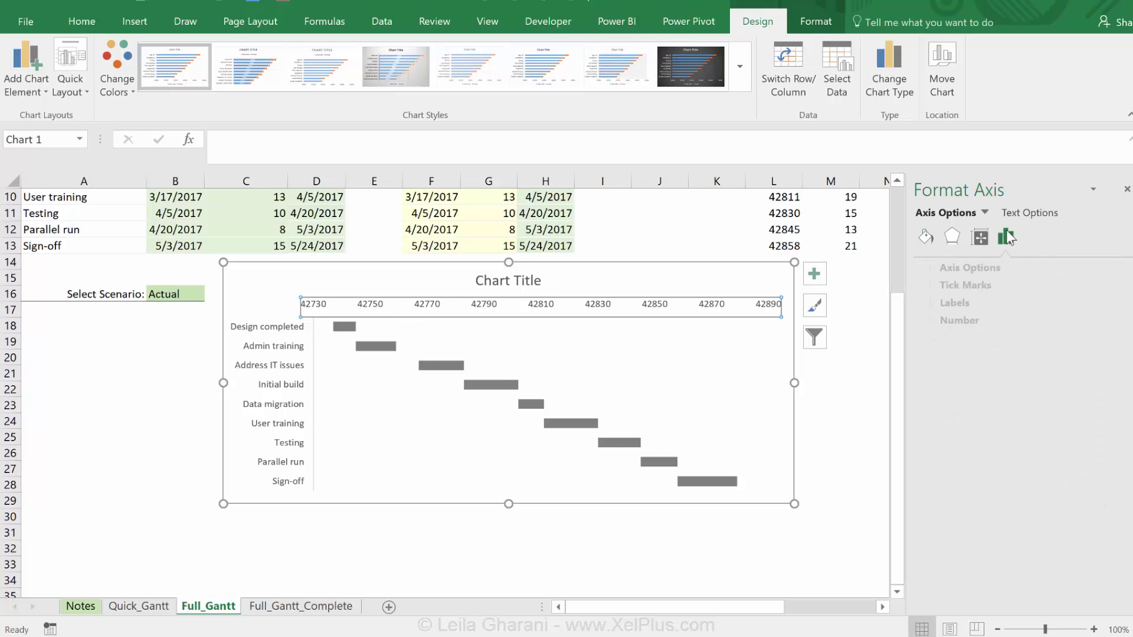
pyautogui.click(921, 320)
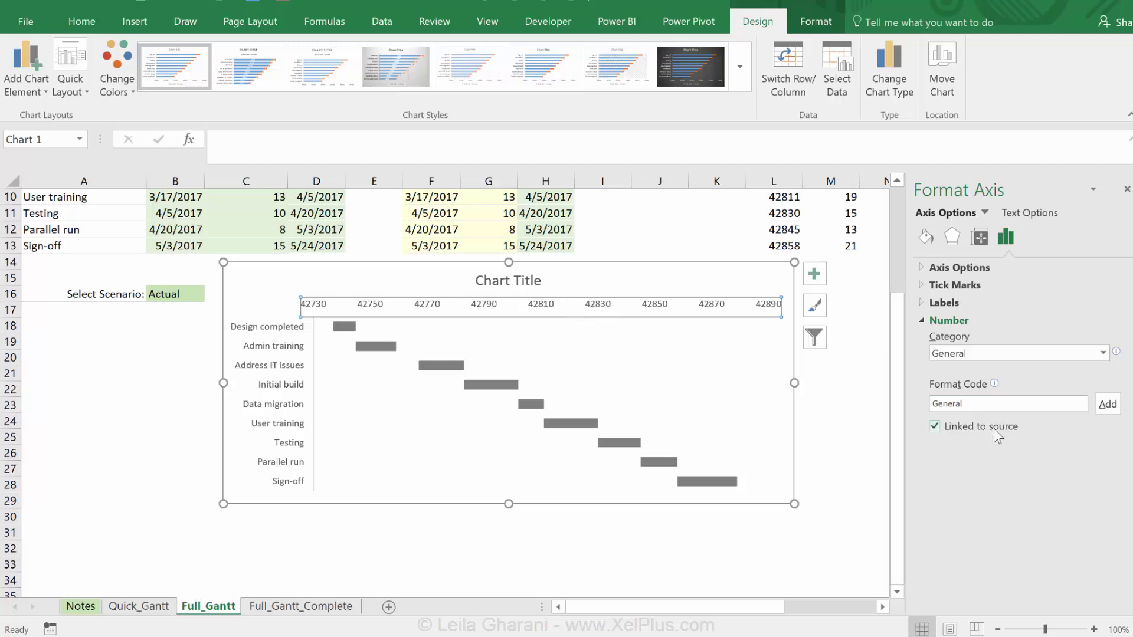
pyautogui.click(782, 250)
pyautogui.scroll(3, 782, 255)
pyautogui.moveTo(774, 263); pyautogui.dragTo(759, 393)
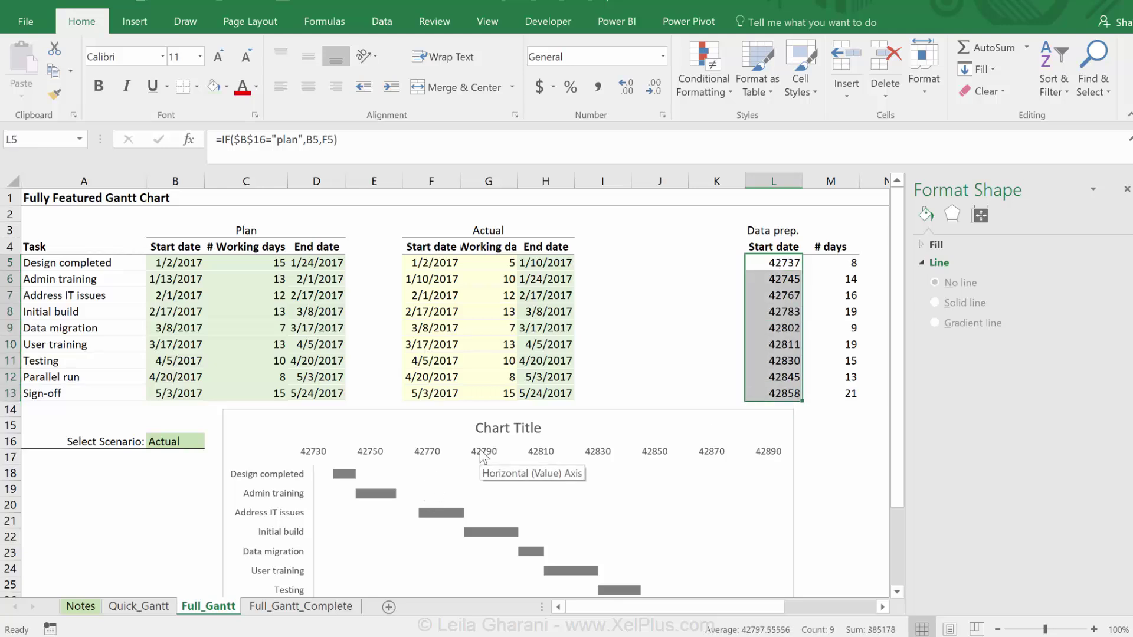
pyautogui.click(662, 56)
pyautogui.click(629, 205)
pyautogui.scroll(-3, 648, 254)
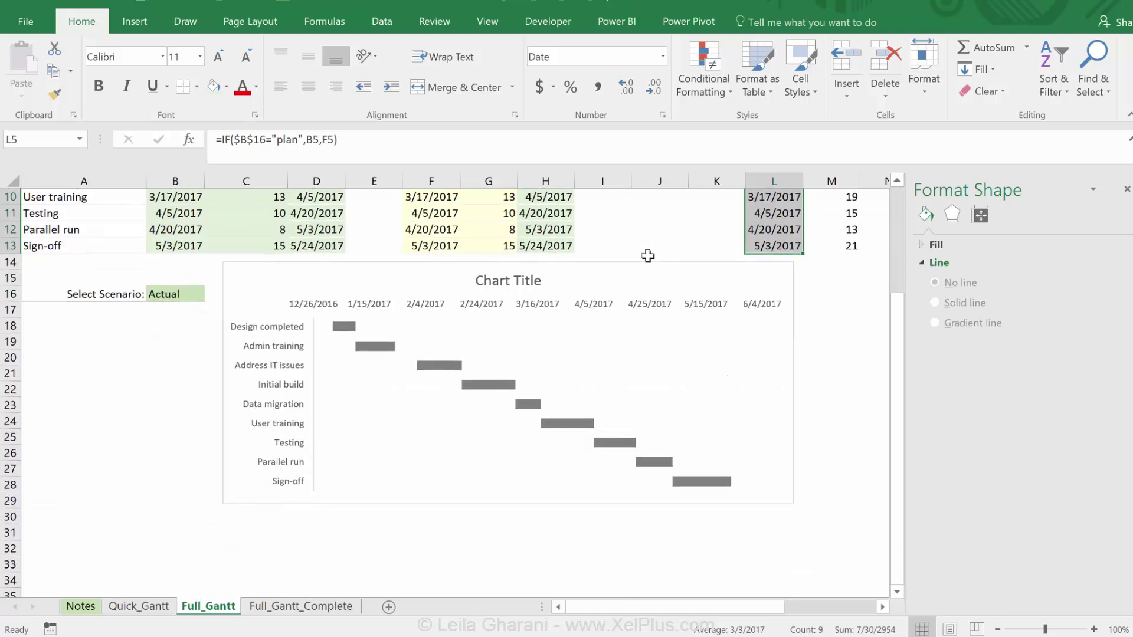
# - Remove the chart's border and reposition the Gantt chart further left and up
pyautogui.moveTo(632, 280); pyautogui.dragTo(523, 328)
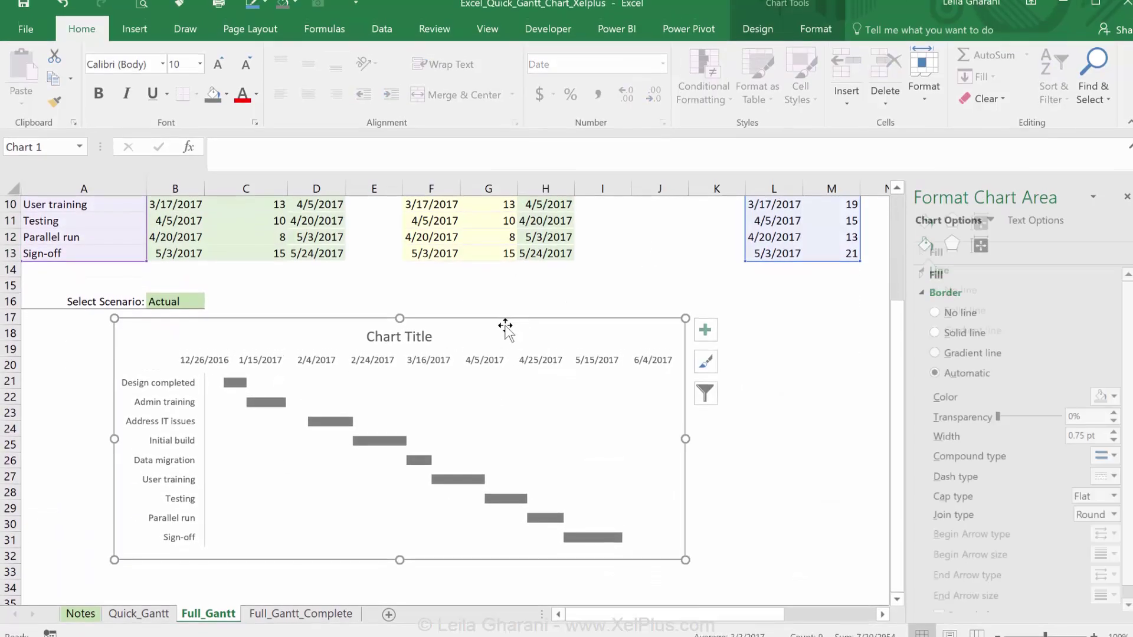
pyautogui.click(266, 4)
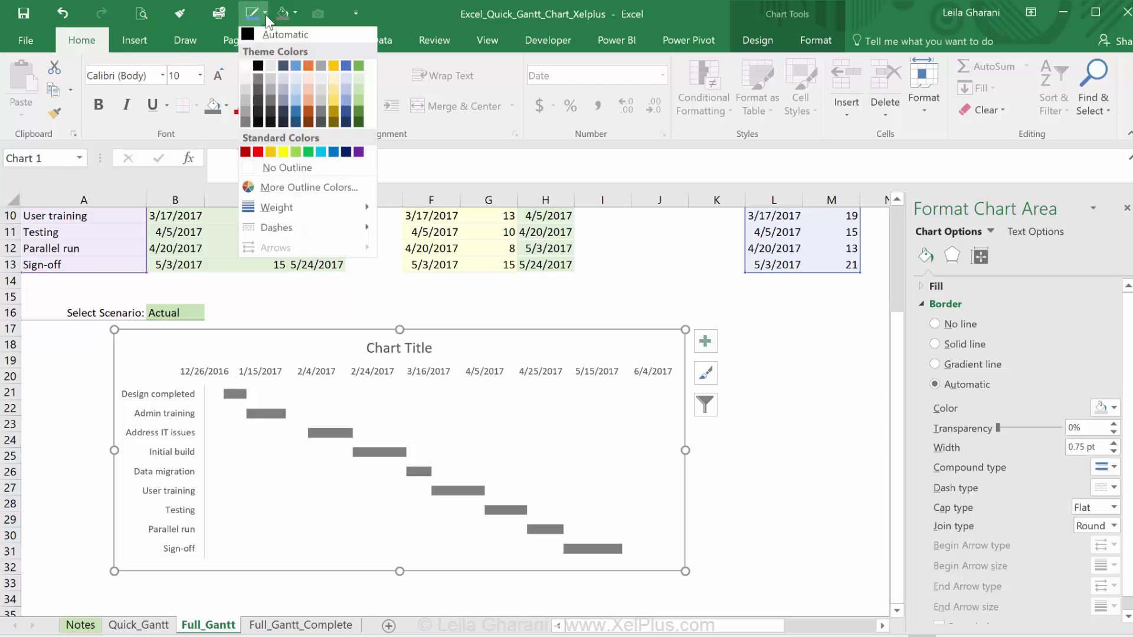
pyautogui.click(246, 169)
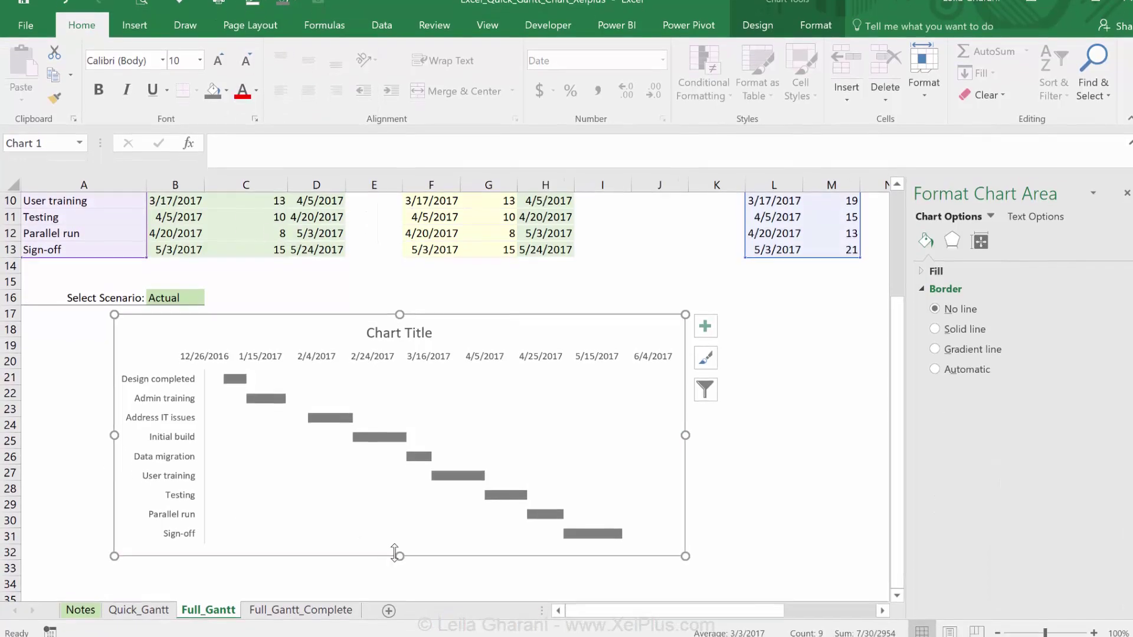
pyautogui.moveTo(397, 553); pyautogui.dragTo(391, 593)
pyautogui.moveTo(688, 435); pyautogui.dragTo(784, 367)
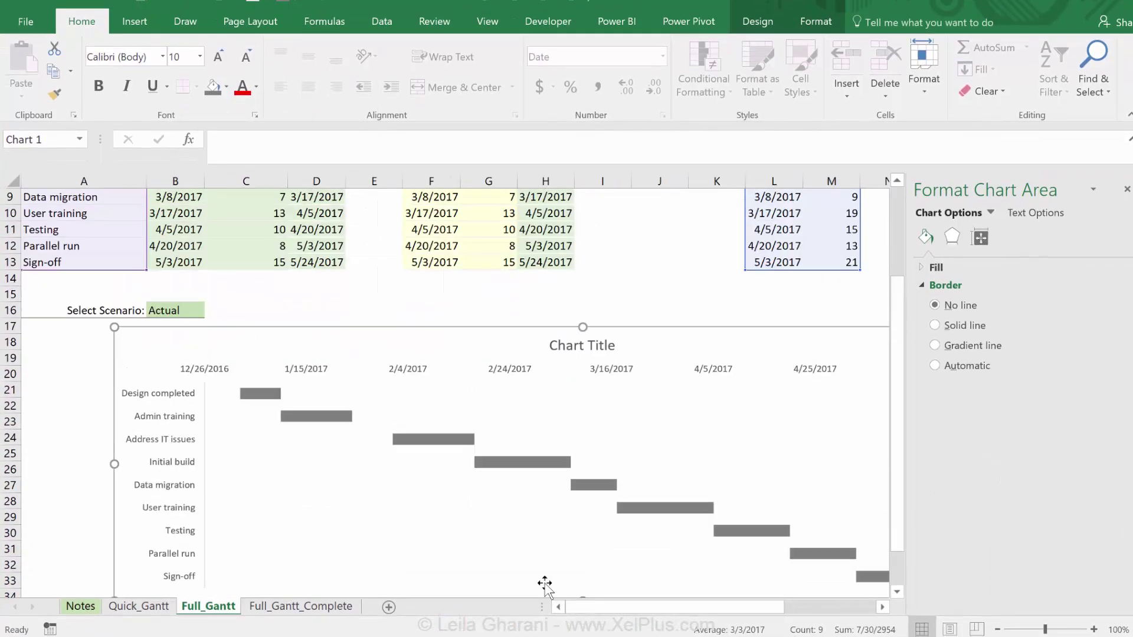
pyautogui.moveTo(438, 413); pyautogui.dragTo(364, 407)
# - Enlarge the task axis labels, then test the chart by switching B16 to Plan and back to Actual
pyautogui.click(84, 416)
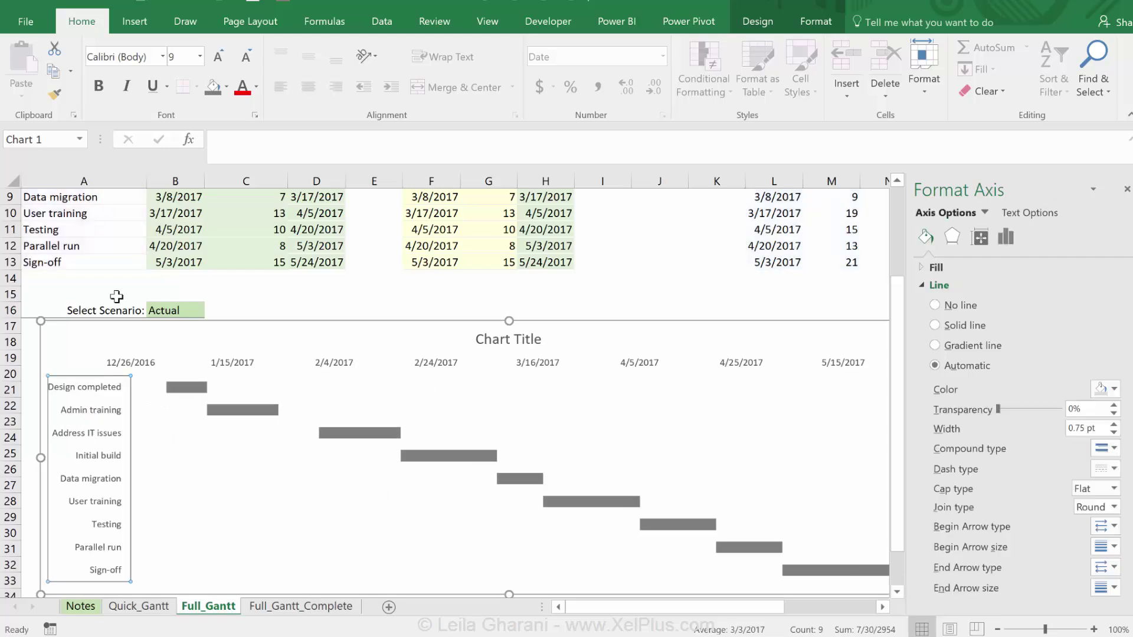
pyautogui.click(226, 66)
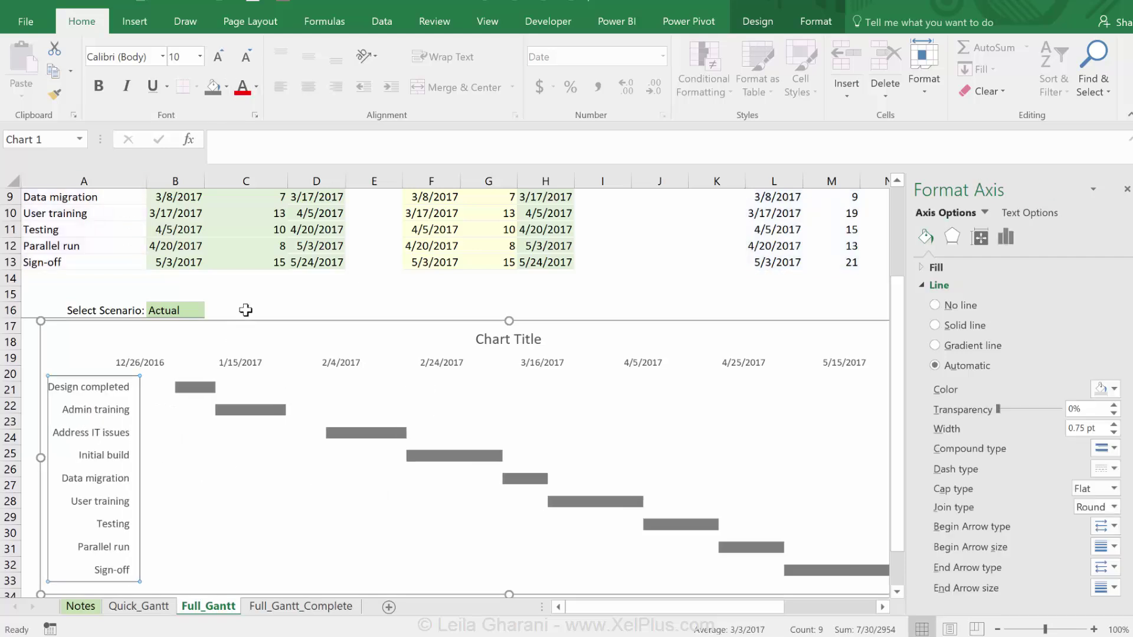
pyautogui.click(228, 311)
pyautogui.click(190, 310)
pyautogui.click(211, 311)
pyautogui.click(185, 338)
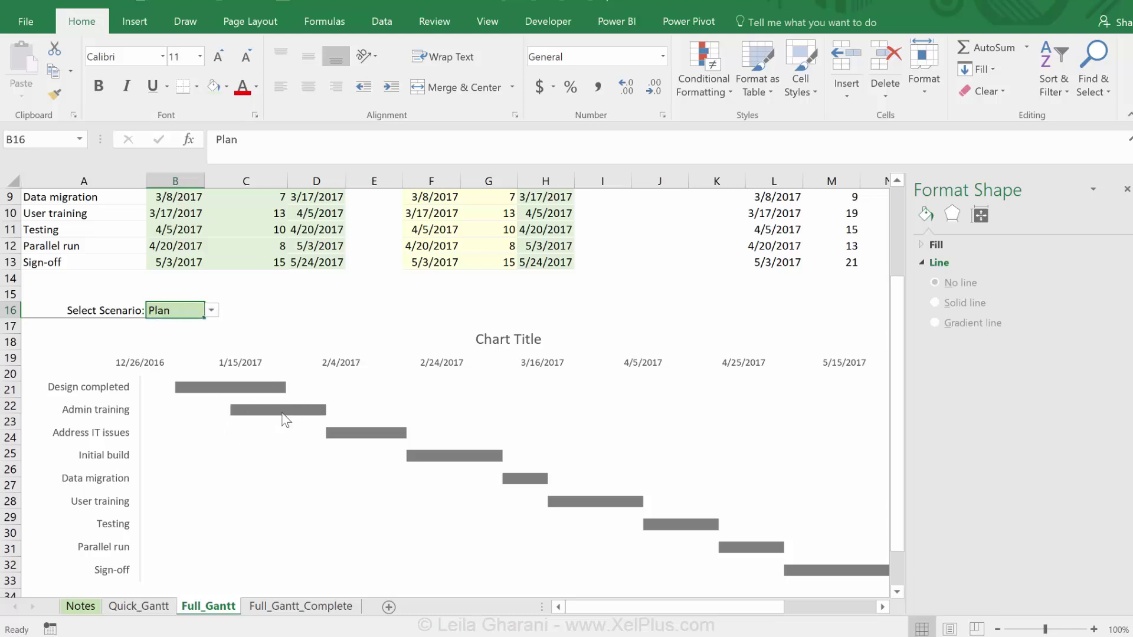
pyautogui.click(211, 310)
pyautogui.click(200, 323)
# - Lower the plot area's top edge to leave space below the chart title
pyautogui.click(593, 404)
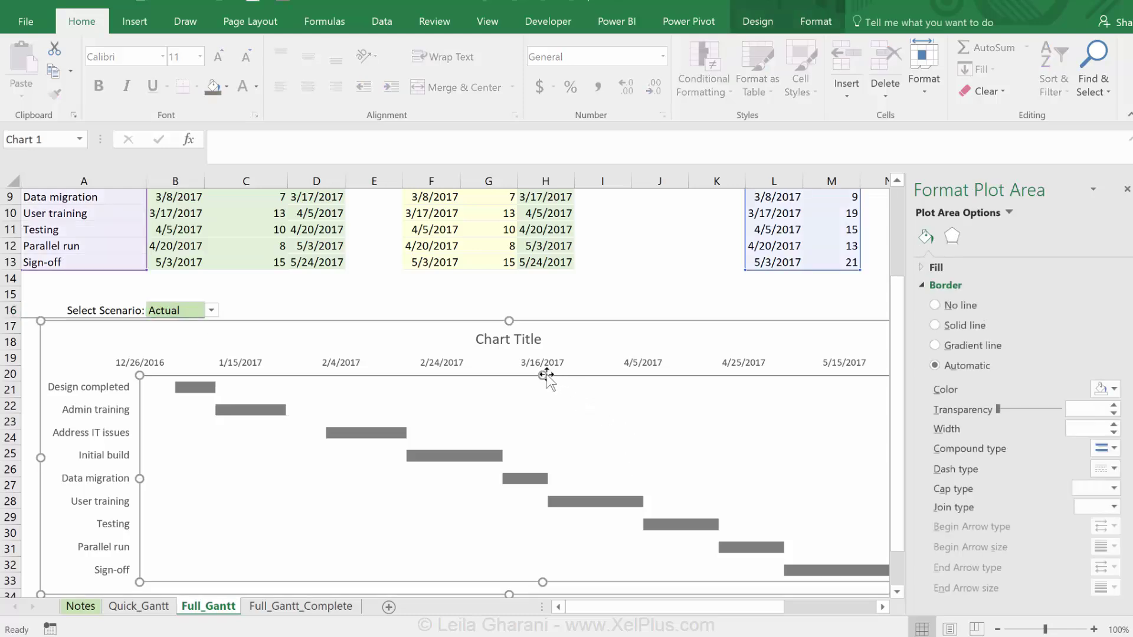
pyautogui.moveTo(545, 384); pyautogui.dragTo(543, 388)
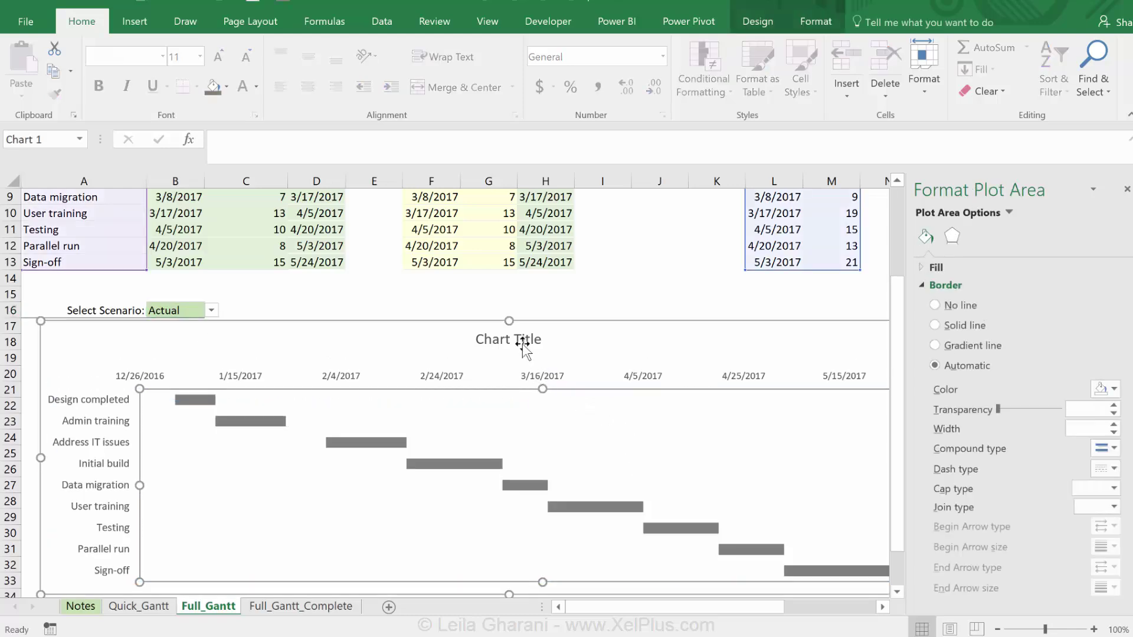
pyautogui.click(552, 292)
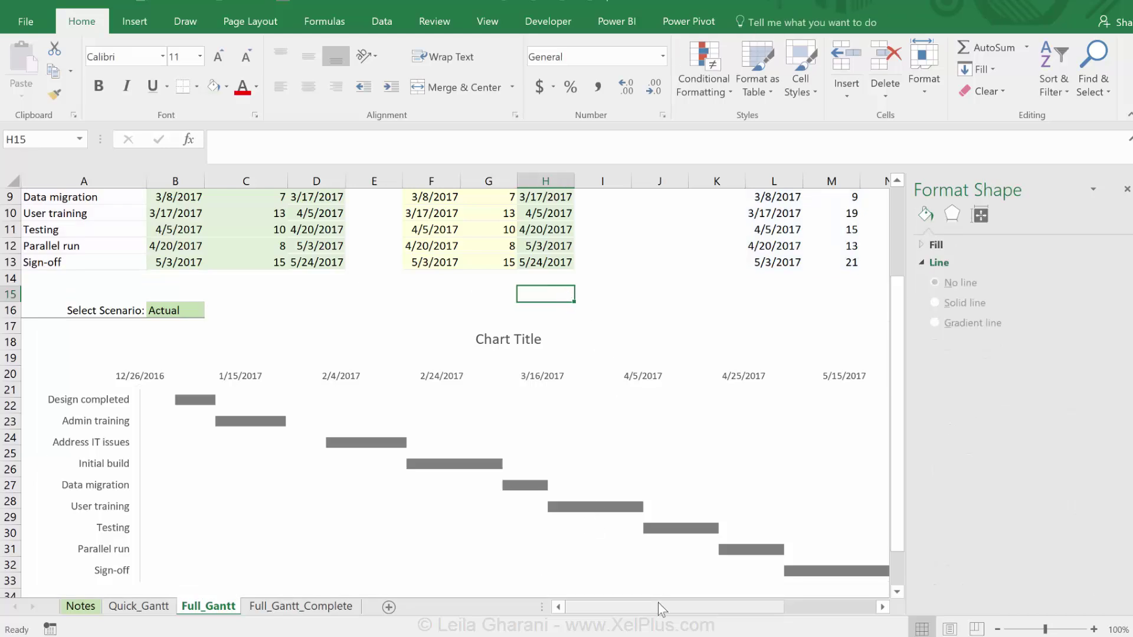
pyautogui.moveTo(666, 602)
pyautogui.mouseDown()
pyautogui.moveTo(691, 606)
pyautogui.moveTo(682, 603)
pyautogui.mouseUp()
pyautogui.scroll(3, 682, 605)
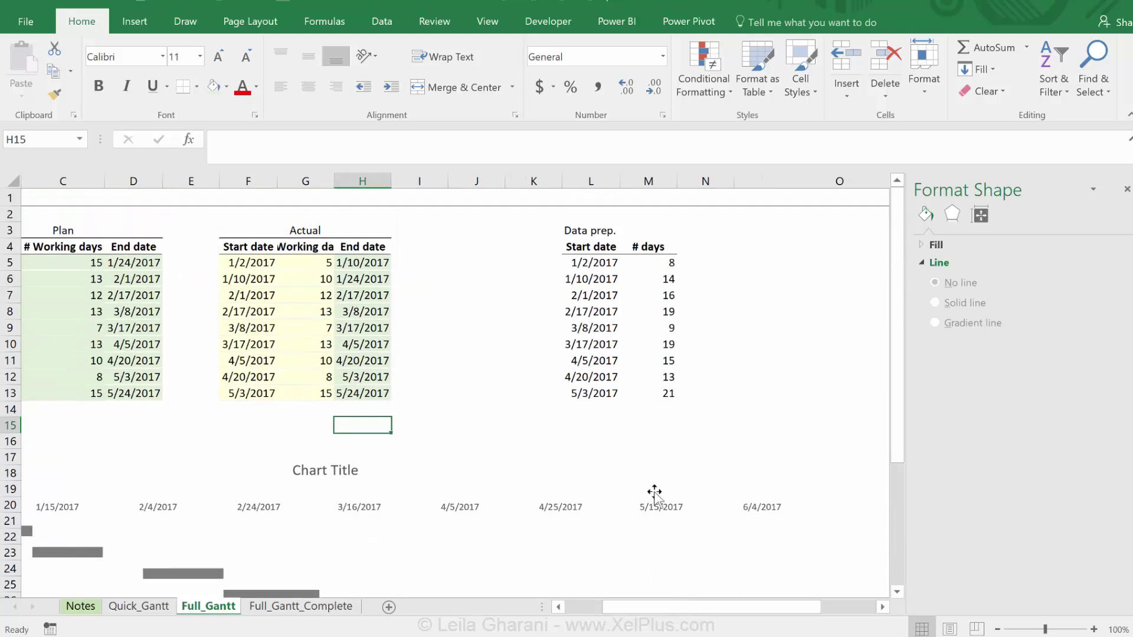
# - Move the Data prep. heading to L2 and enter ="Project Timeline: "&B16&" View" in L3
pyautogui.click(580, 230)
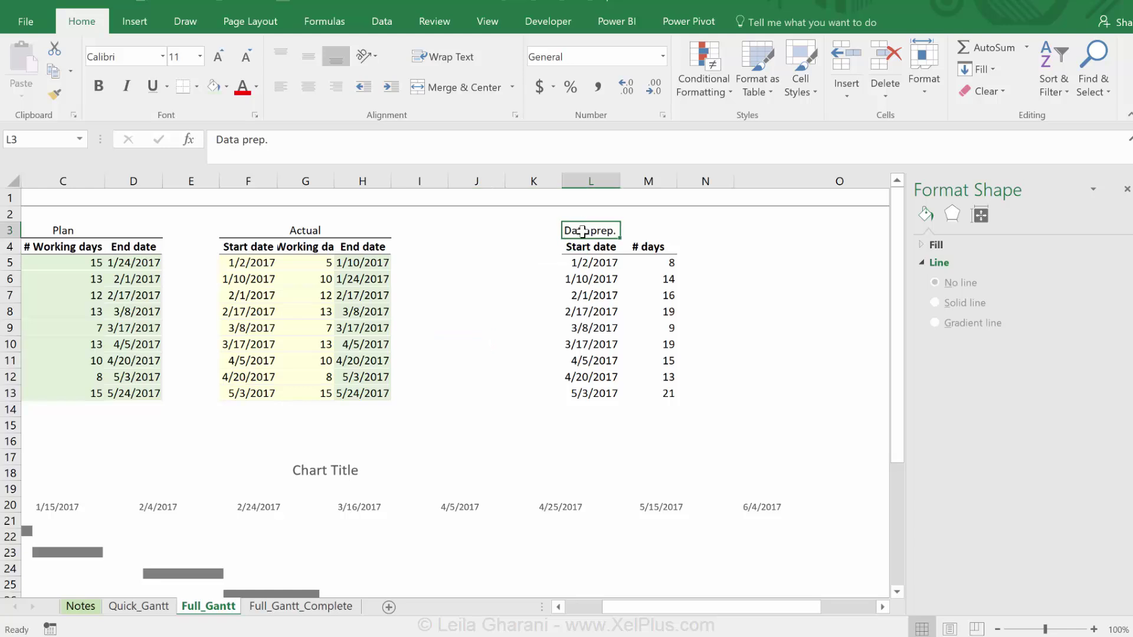
pyautogui.moveTo(581, 230)
pyautogui.mouseDown()
pyautogui.moveTo(581, 214)
pyautogui.moveTo(579, 230)
pyautogui.mouseUp()
pyautogui.write('=')
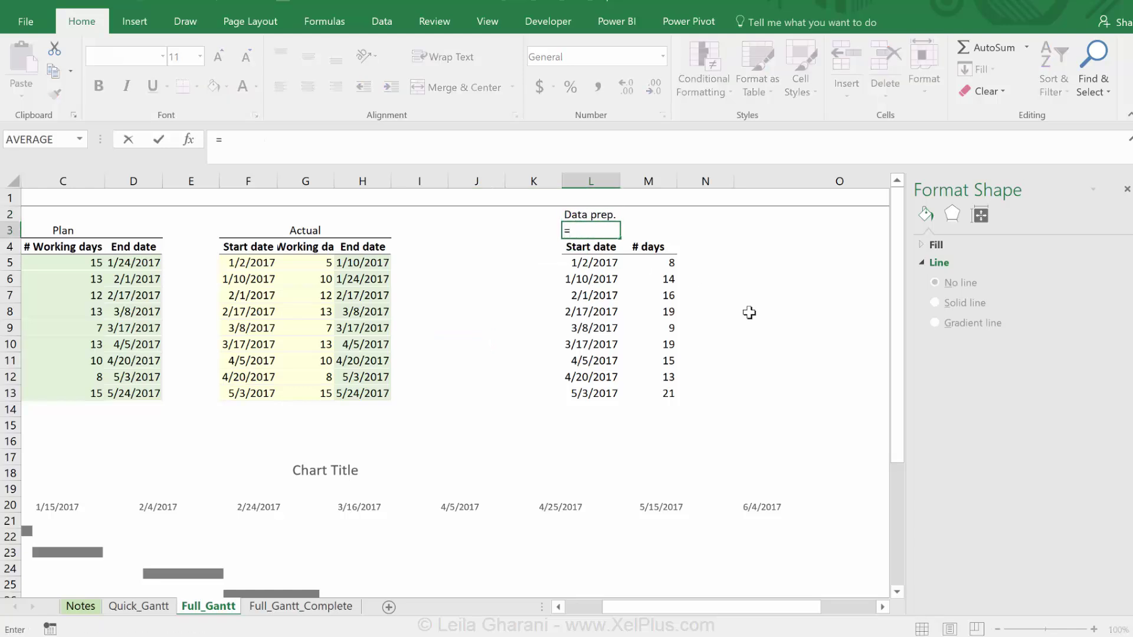
pyautogui.write('"Project Timeline: "&')
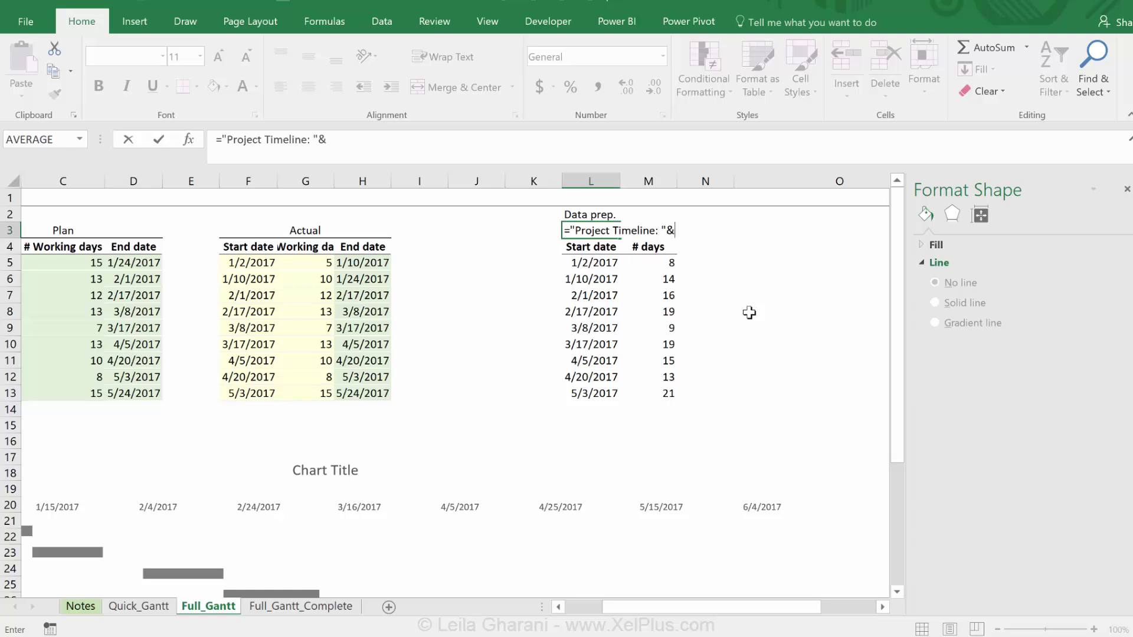
pyautogui.moveTo(619, 606); pyautogui.dragTo(583, 606)
pyautogui.click(194, 443)
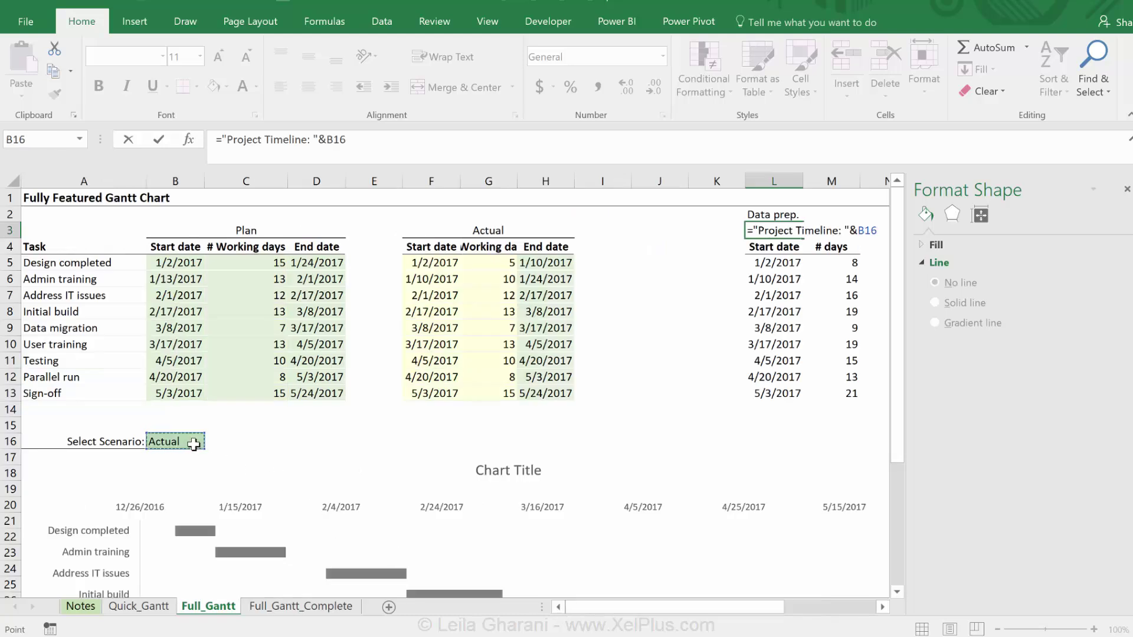
pyautogui.write('&" View')
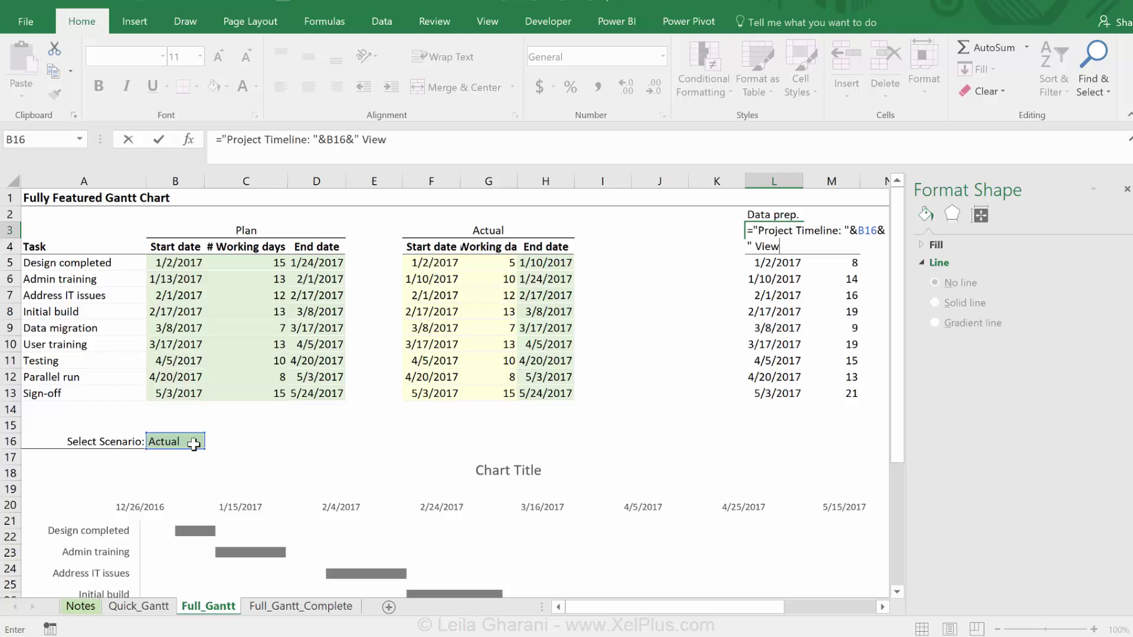
pyautogui.write('"')
pyautogui.press('Return')
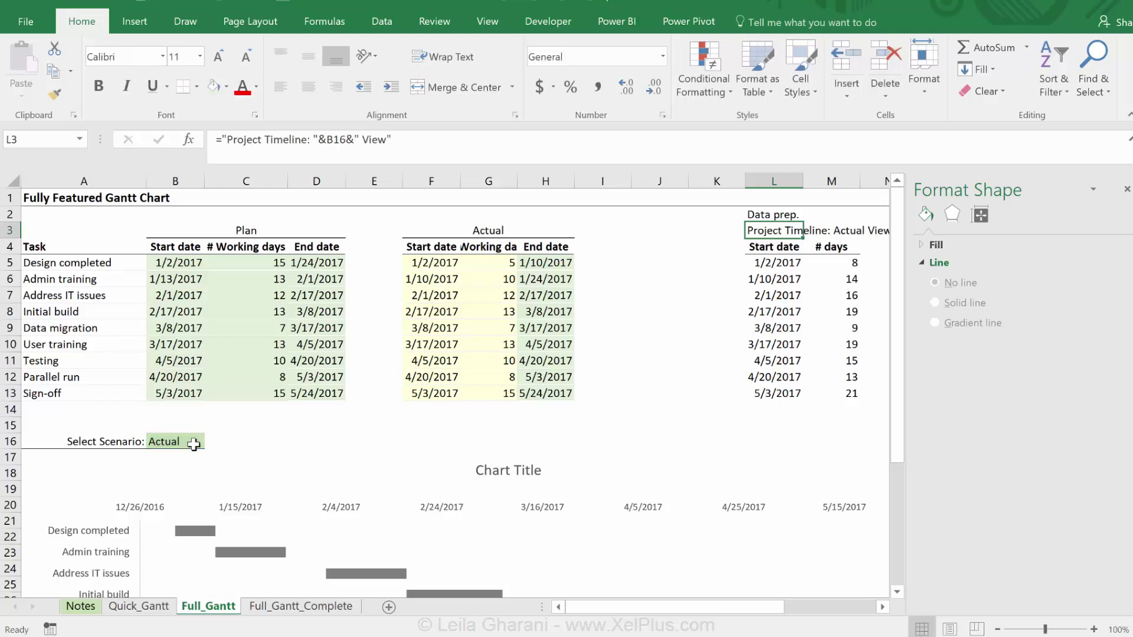
# - Link the chart title to cell L3
pyautogui.click(509, 470)
pyautogui.click(271, 163)
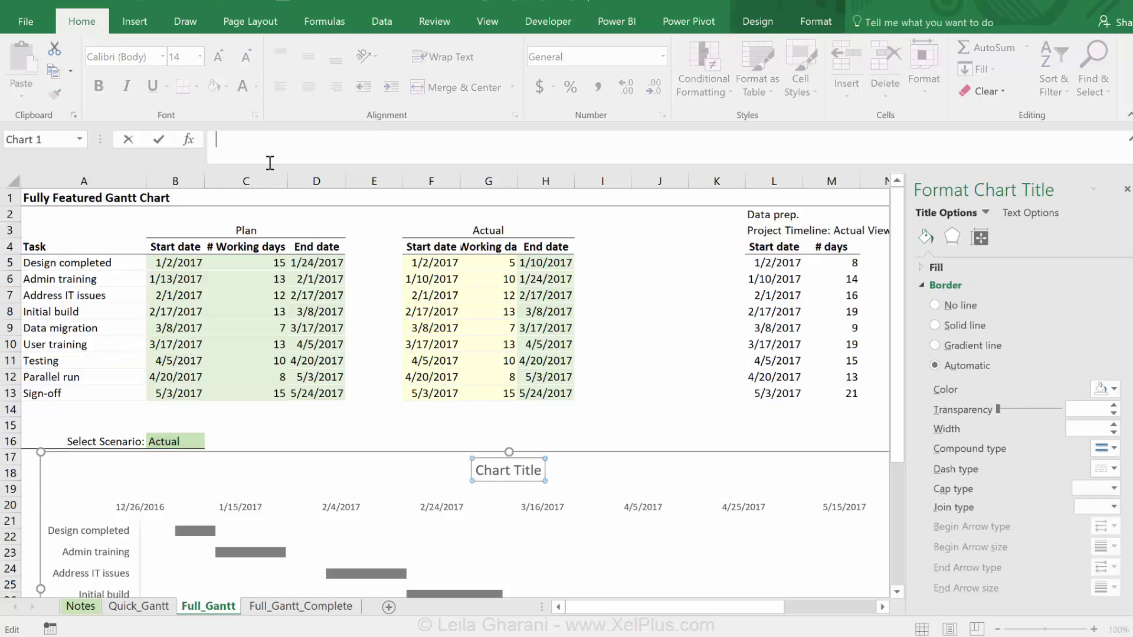
pyautogui.write('=')
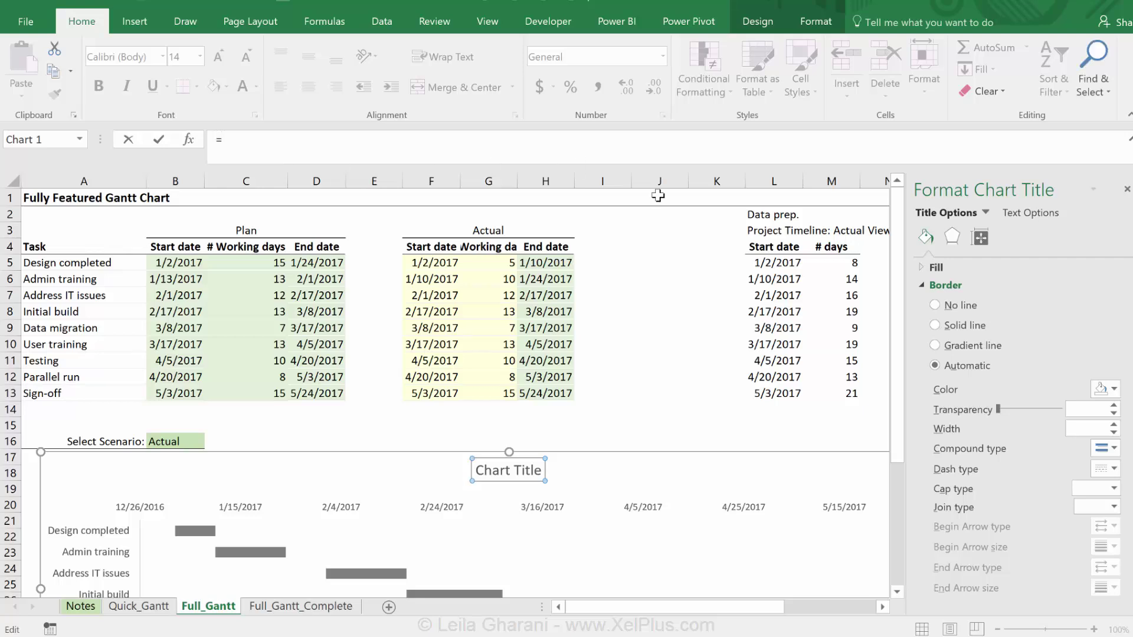
pyautogui.click(768, 230)
pyautogui.press('Return')
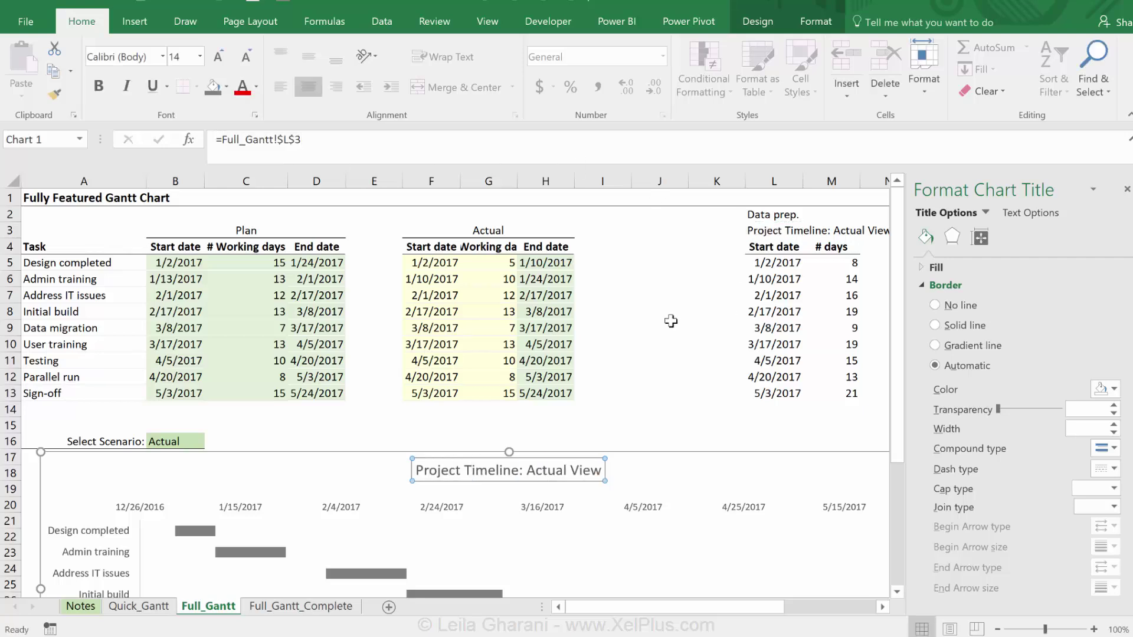
pyautogui.click(298, 425)
# - Switch the scenario in B16 to Plan
pyautogui.click(159, 439)
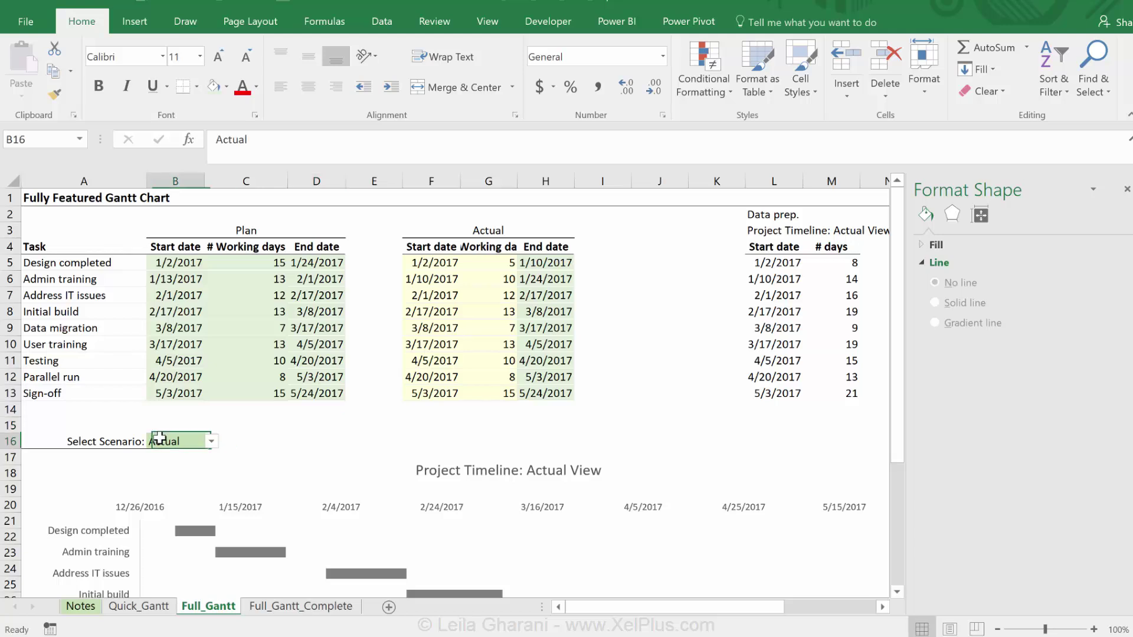
pyautogui.click(211, 441)
pyautogui.click(165, 455)
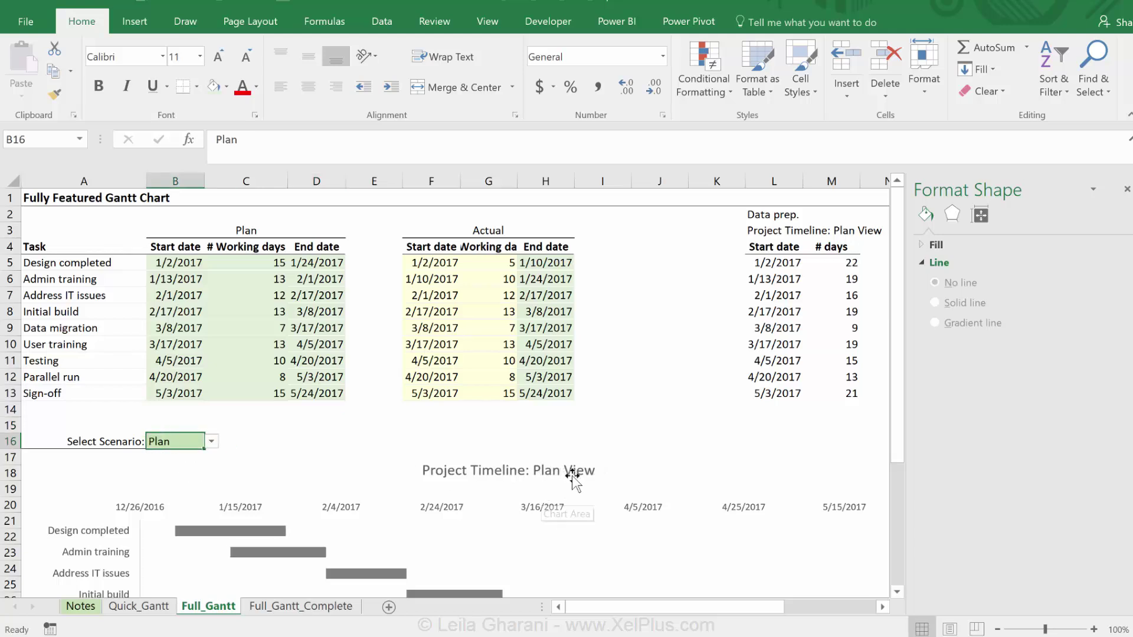
pyautogui.click(304, 421)
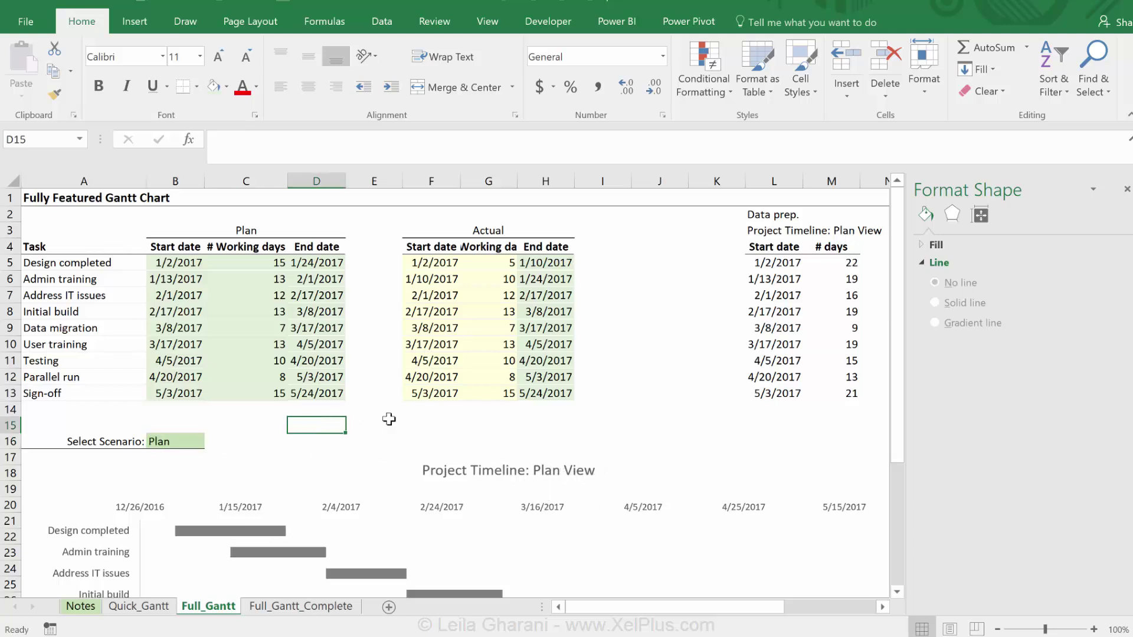
pyautogui.scroll(-4, 637, 414)
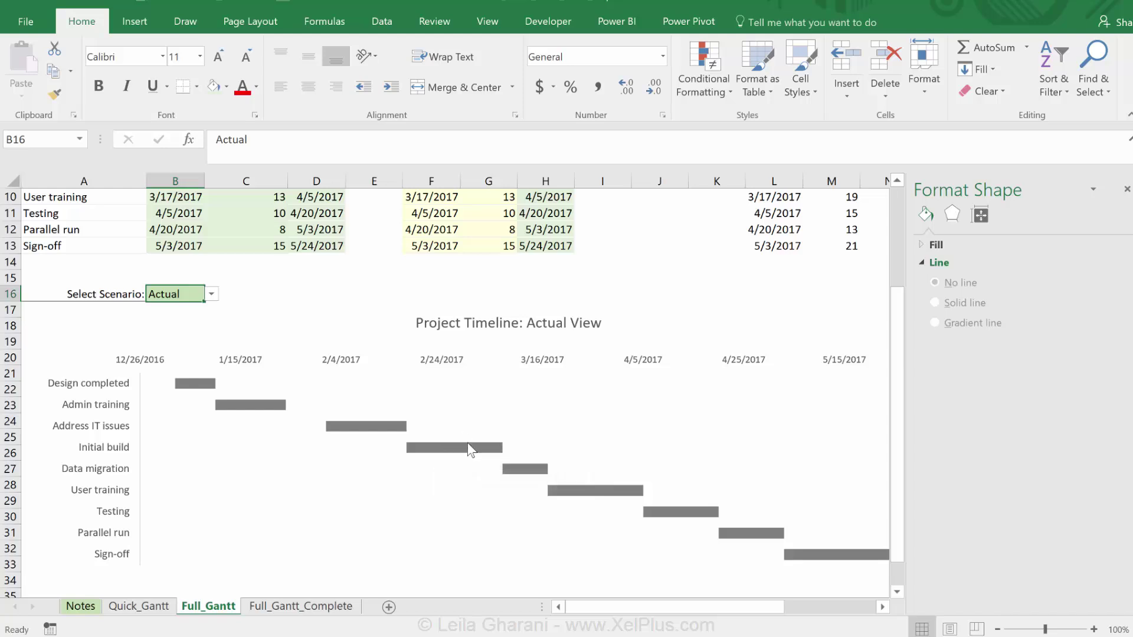
# - Add a % Completion heading in I4, autofit column I, and format I5:I13 like G5:G13 as percentages
pyautogui.scroll(3, 467, 450)
pyautogui.click(602, 246)
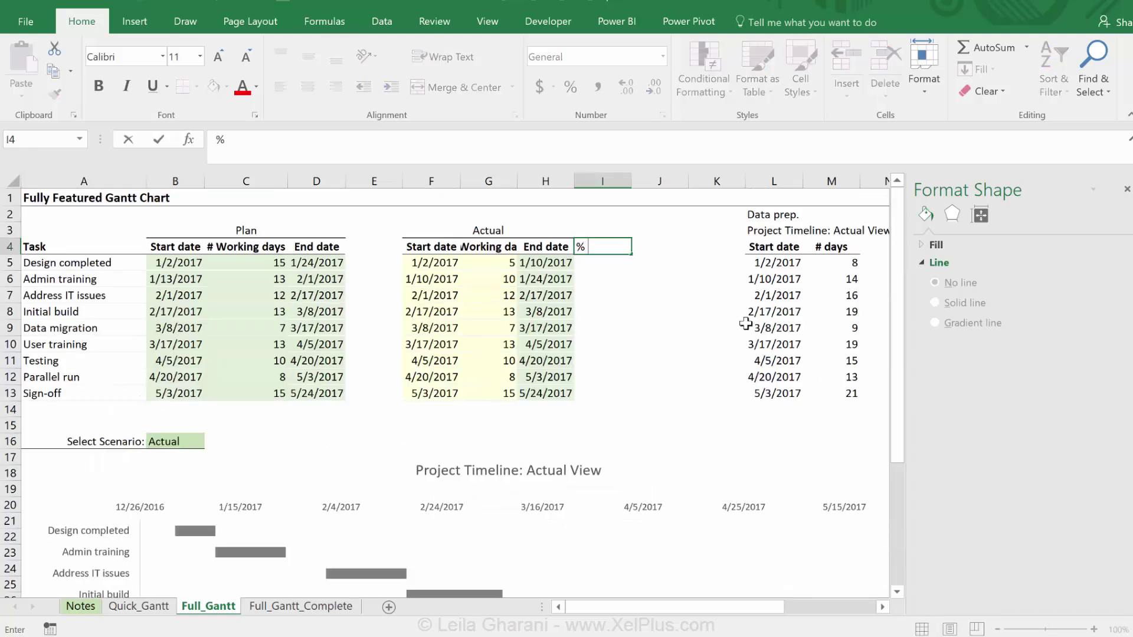
pyautogui.write('Completion')
pyautogui.press('Return')
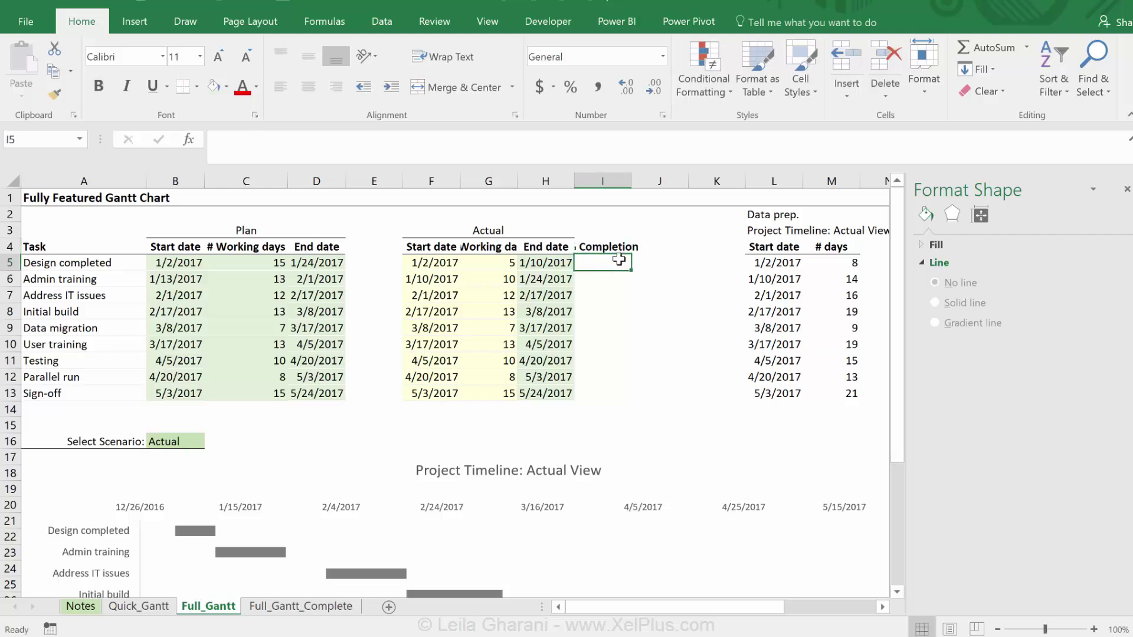
pyautogui.doubleClick(629, 181)
pyautogui.moveTo(489, 263); pyautogui.dragTo(493, 392)
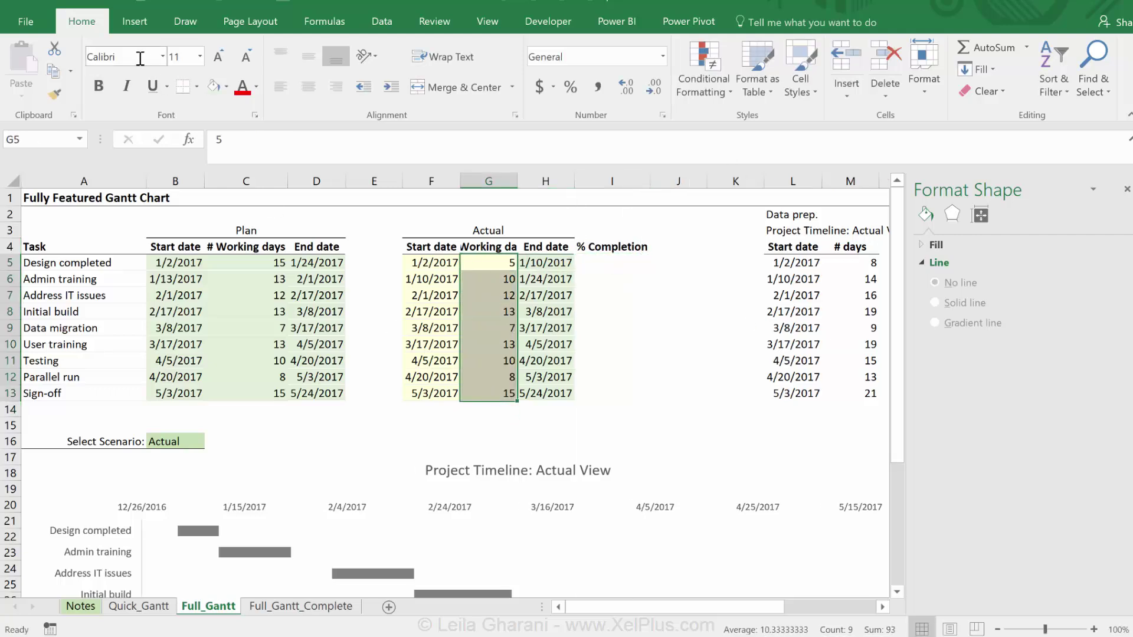
pyautogui.click(56, 93)
pyautogui.click(608, 261)
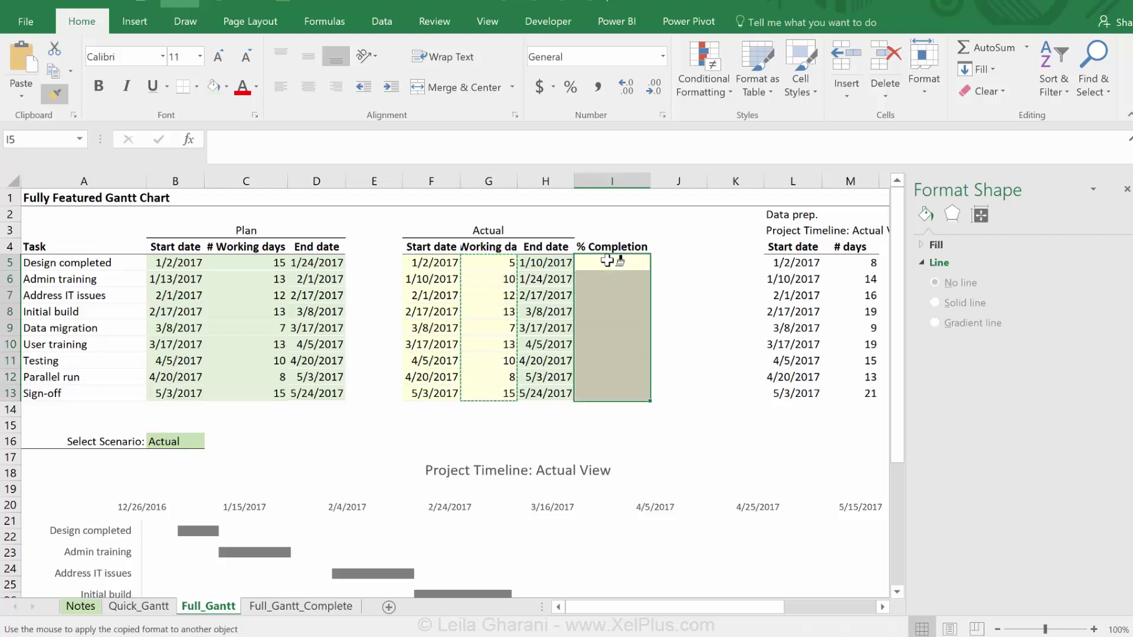
pyautogui.click(570, 86)
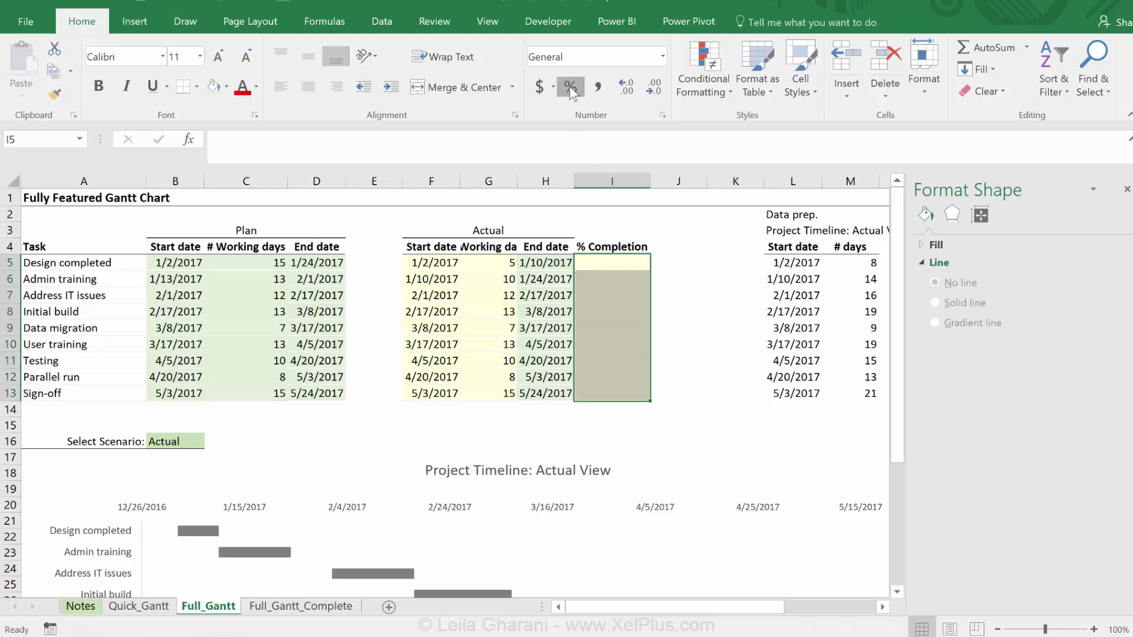
# - Enter 100%, 80% and 20% completion for Design completed, Admin training and Address IT issues
pyautogui.click(614, 262)
pyautogui.write('100')
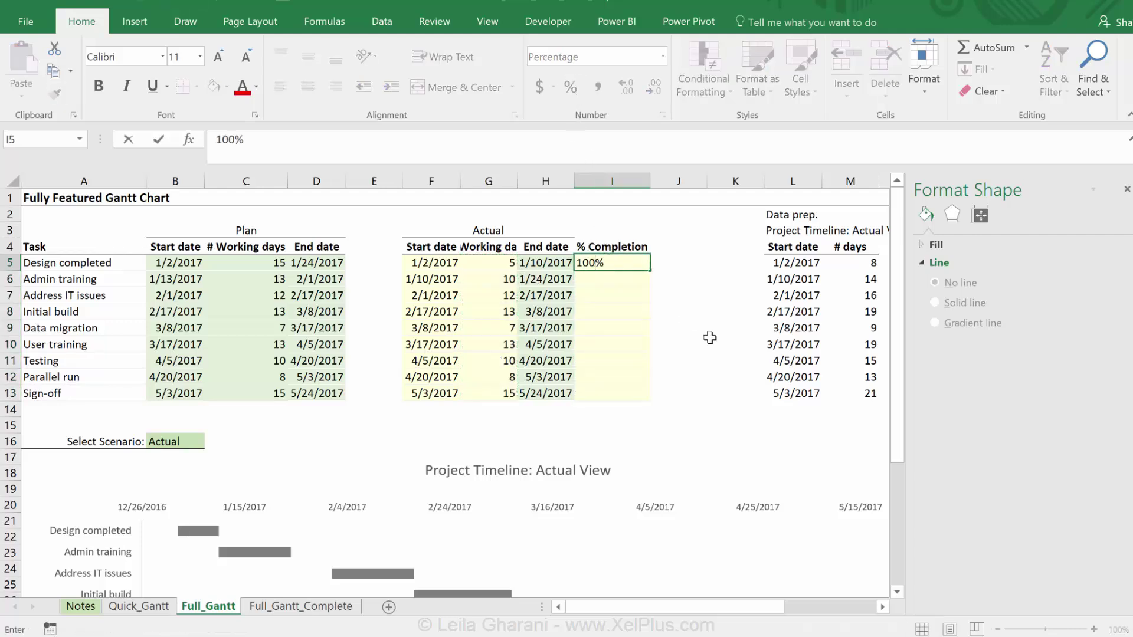
pyautogui.hotkey('ctrl', 'Return')
pyautogui.press('Return')
pyautogui.write('80')
pyautogui.hotkey('ctrl', 'Return')
pyautogui.press('Return')
pyautogui.write('20')
pyautogui.press('Return')
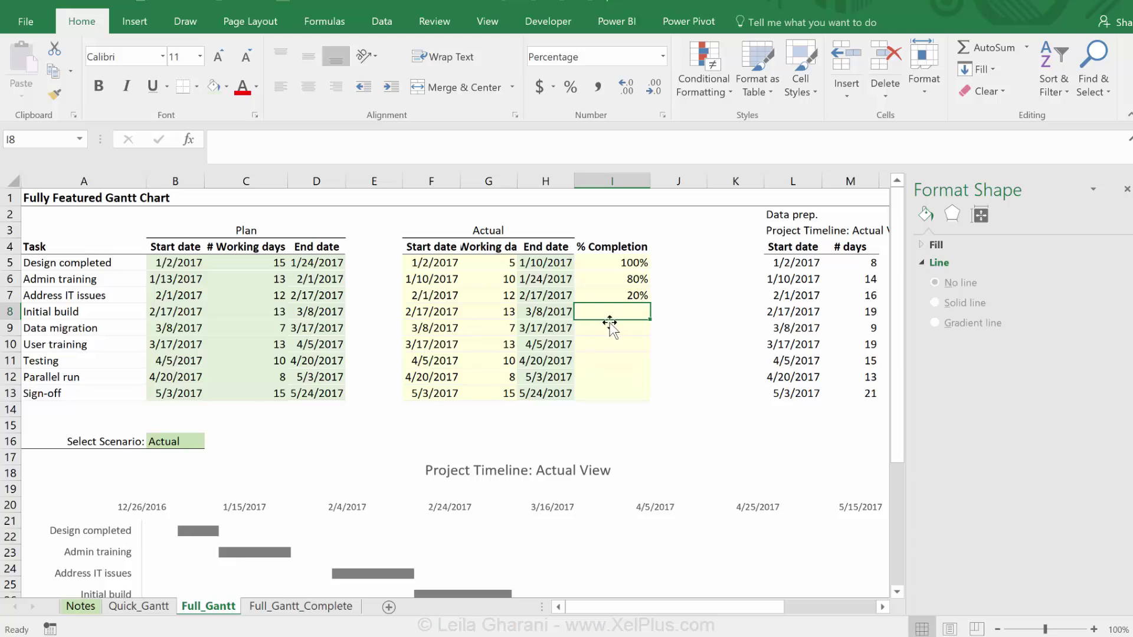
# - Scroll down to the Gantt chart and locate the hidden Start date bars
pyautogui.scroll(-2, 602, 339)
pyautogui.scroll(-1, 597, 366)
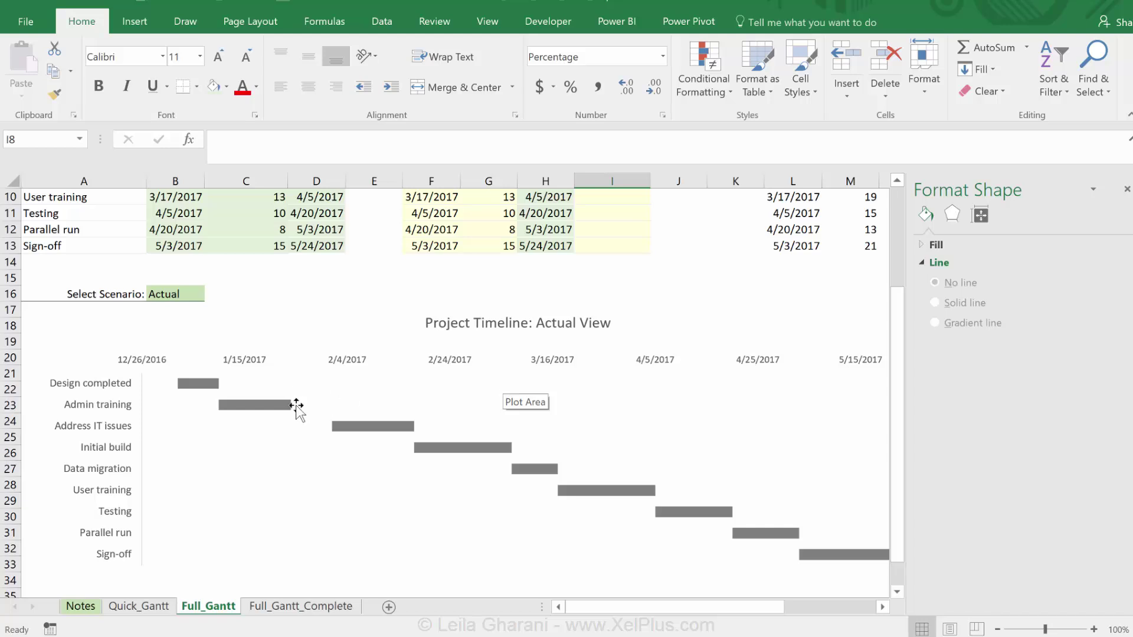
pyautogui.moveTo(305, 434)
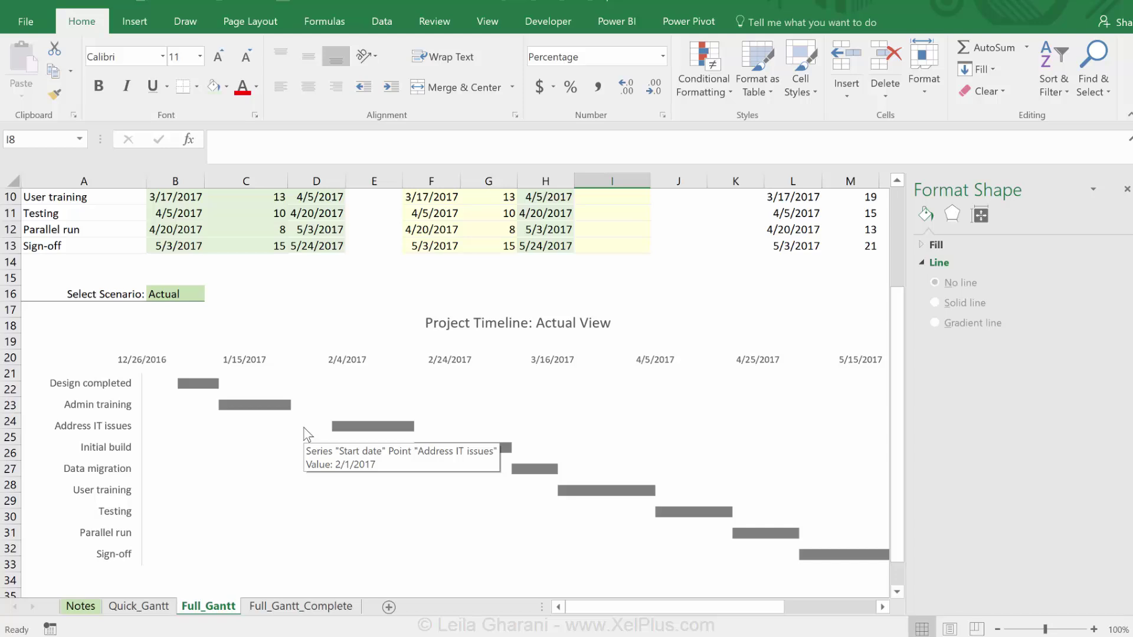
# - Add error bars to the hidden Start date series and set their direction to Plus
pyautogui.click(305, 429)
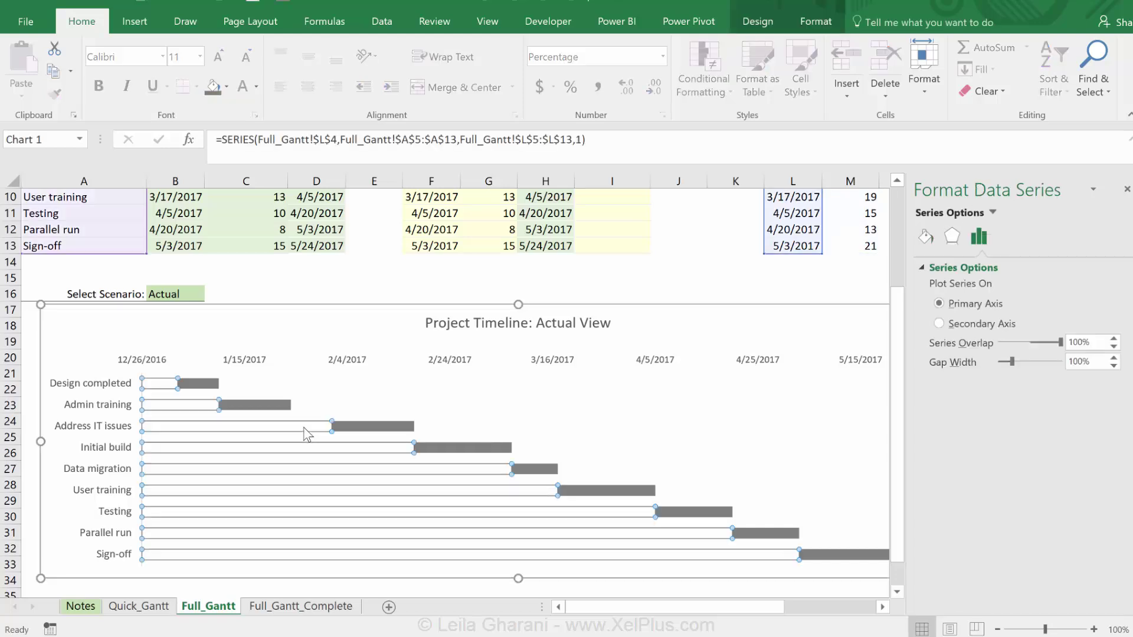
pyautogui.click(384, 429)
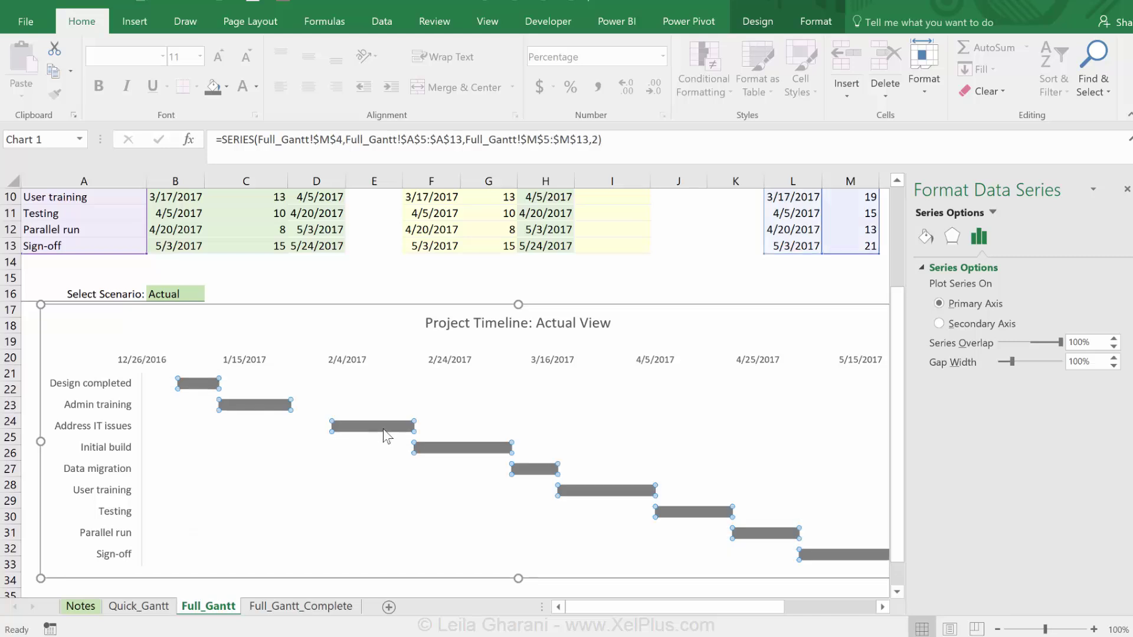
pyautogui.click(321, 429)
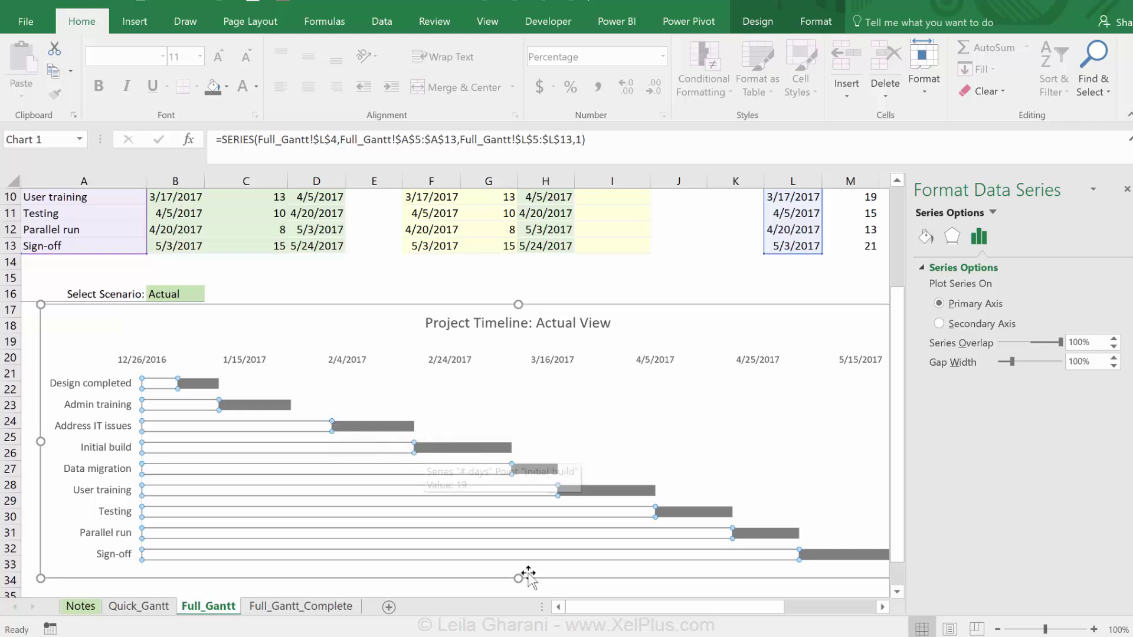
pyautogui.moveTo(598, 606); pyautogui.dragTo(696, 612)
pyautogui.click(833, 317)
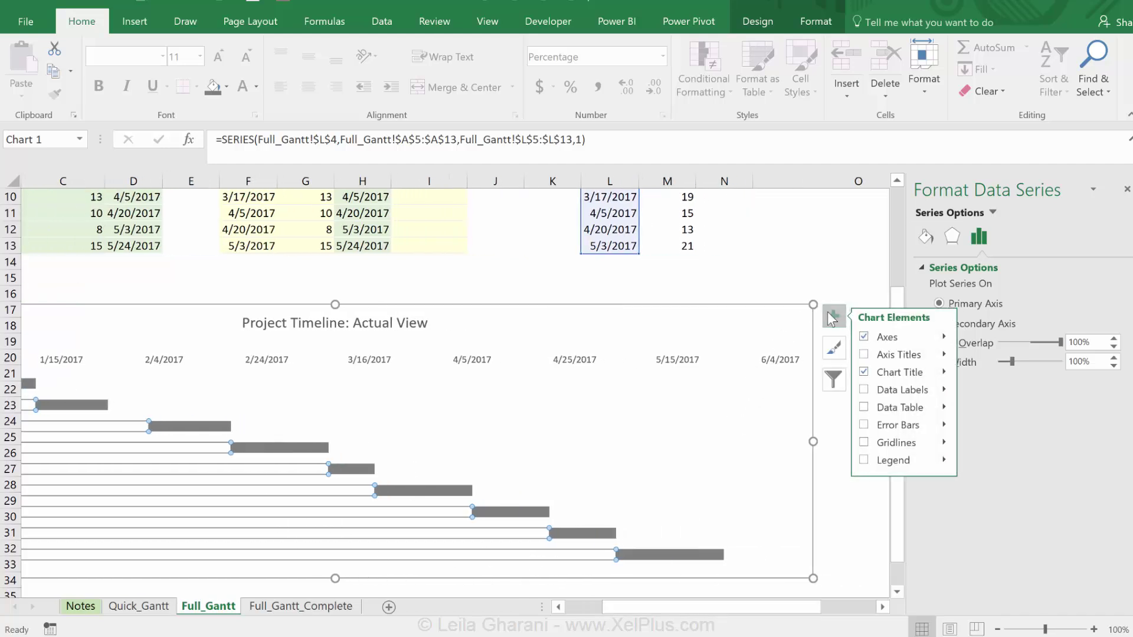
pyautogui.click(871, 426)
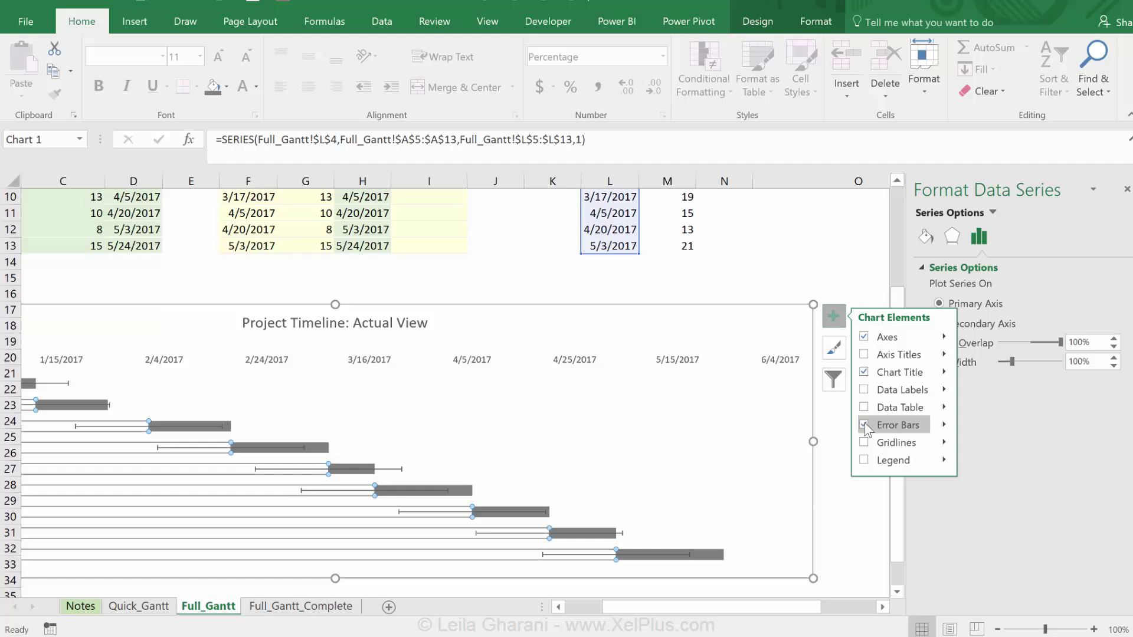
pyautogui.click(944, 425)
pyautogui.click(973, 491)
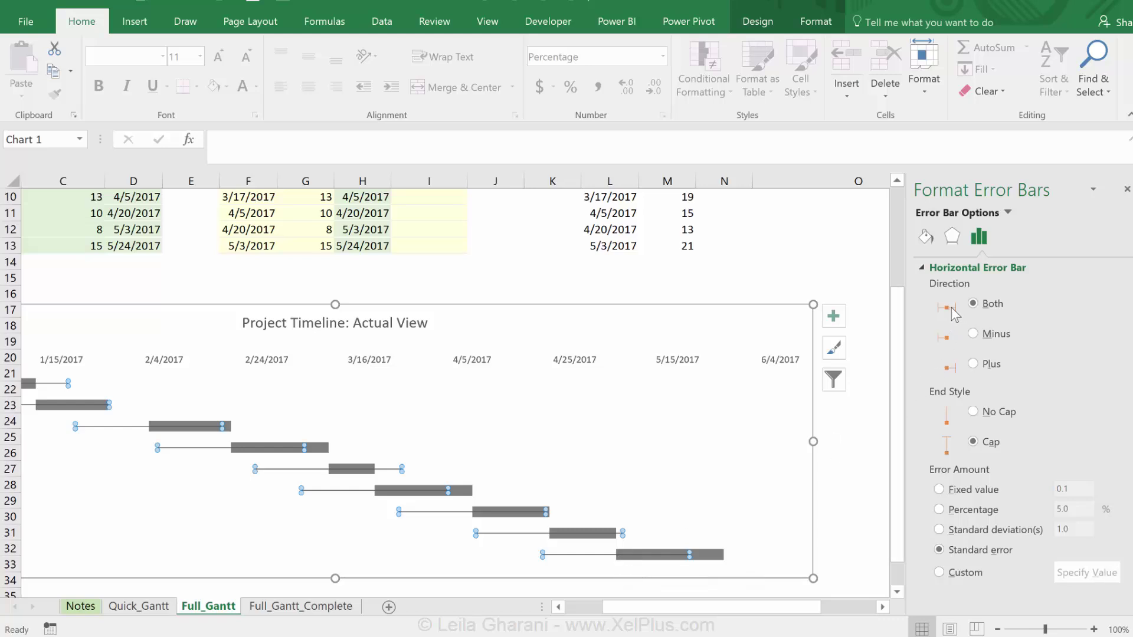
pyautogui.click(973, 364)
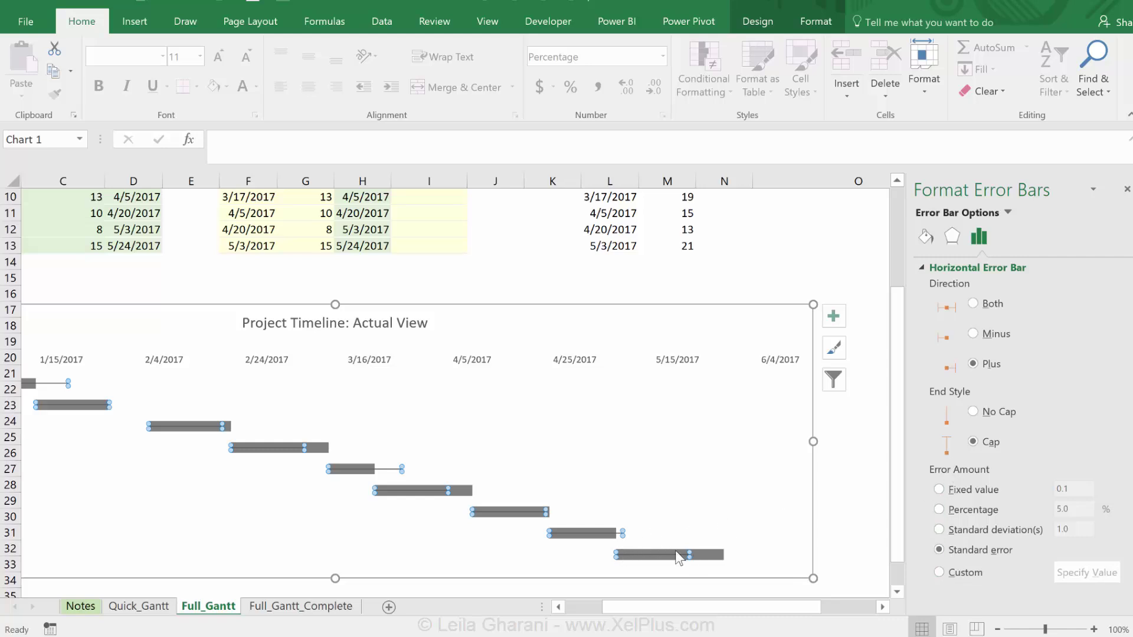
pyautogui.scroll(2, 761, 578)
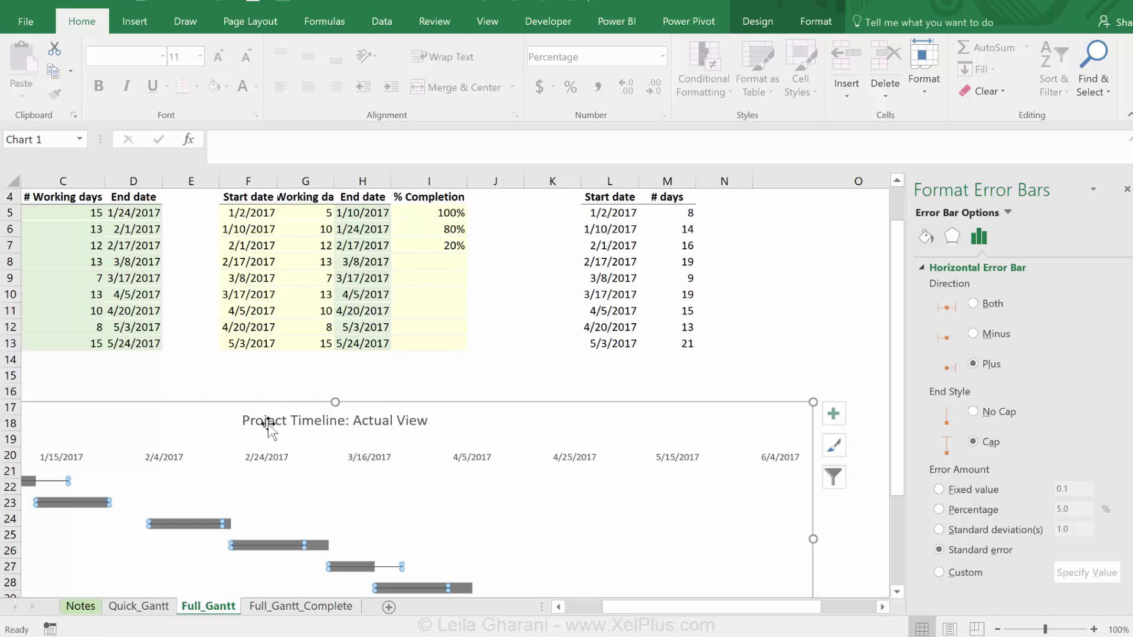
pyautogui.moveTo(189, 552)
# - Add a '# days completed' heading in N4 and autofit column N
pyautogui.click(737, 199)
pyautogui.scroll(1, 737, 345)
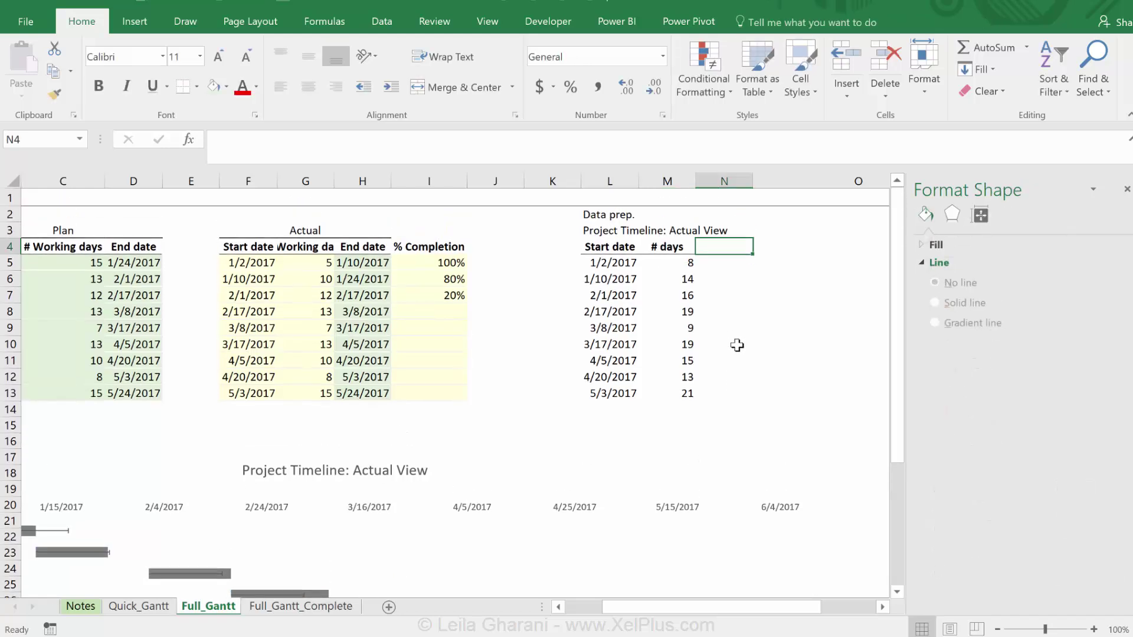
pyautogui.write('# days')
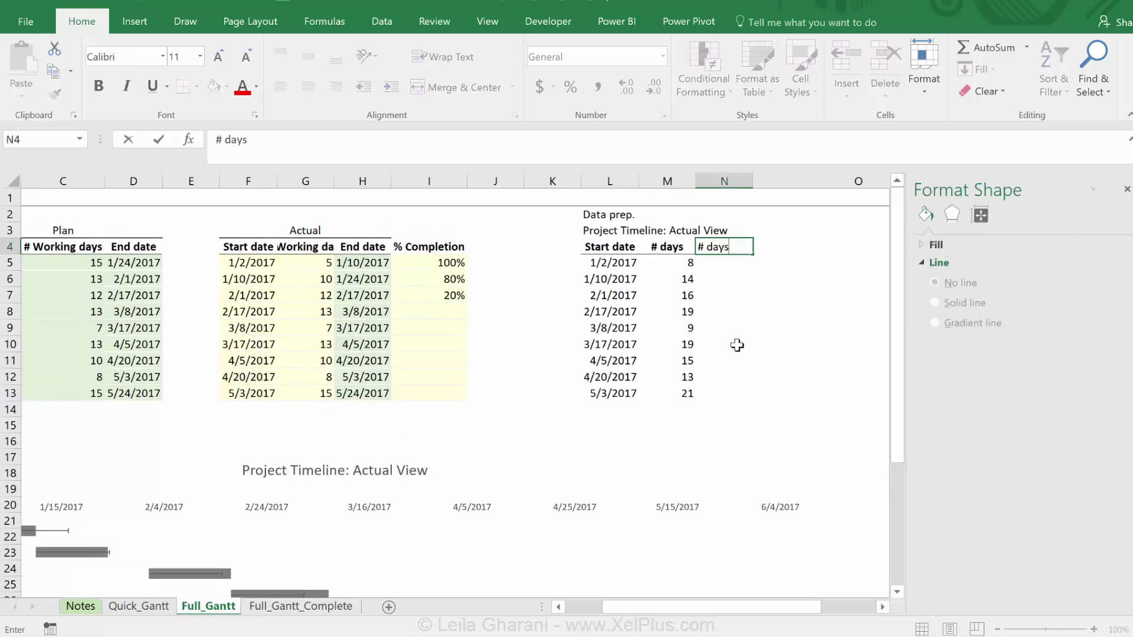
pyautogui.write(' completed')
pyautogui.hotkey('ctrl', 'Return')
pyautogui.doubleClick(752, 179)
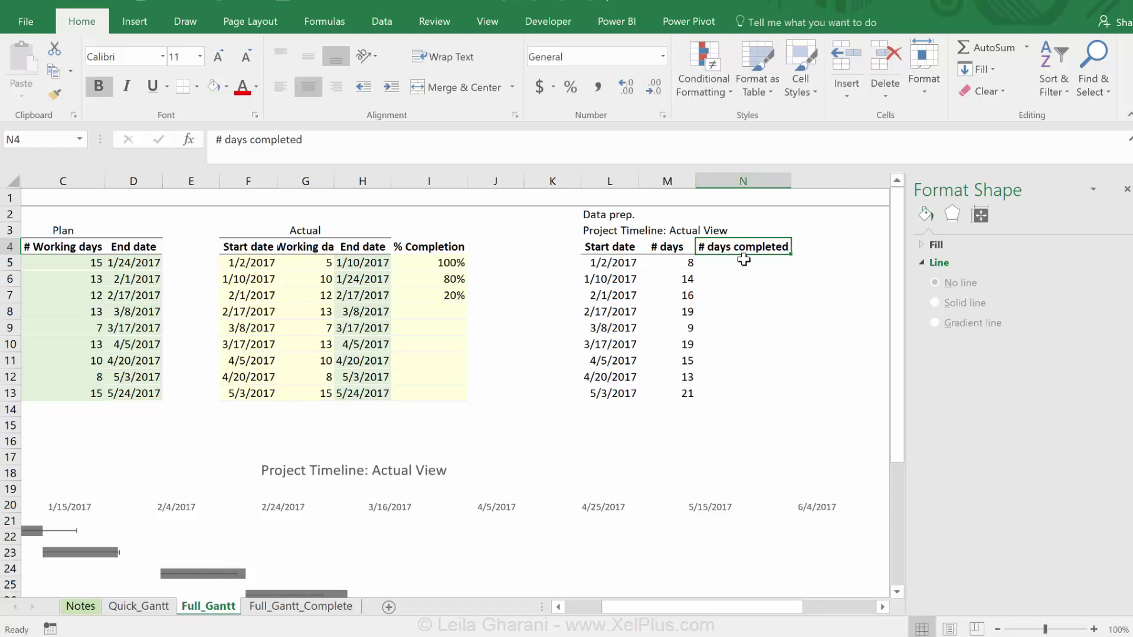
# - Enter =IF($B$16="plan",0,I5*M5) in N5 and fill it down to N13
pyautogui.click(741, 263)
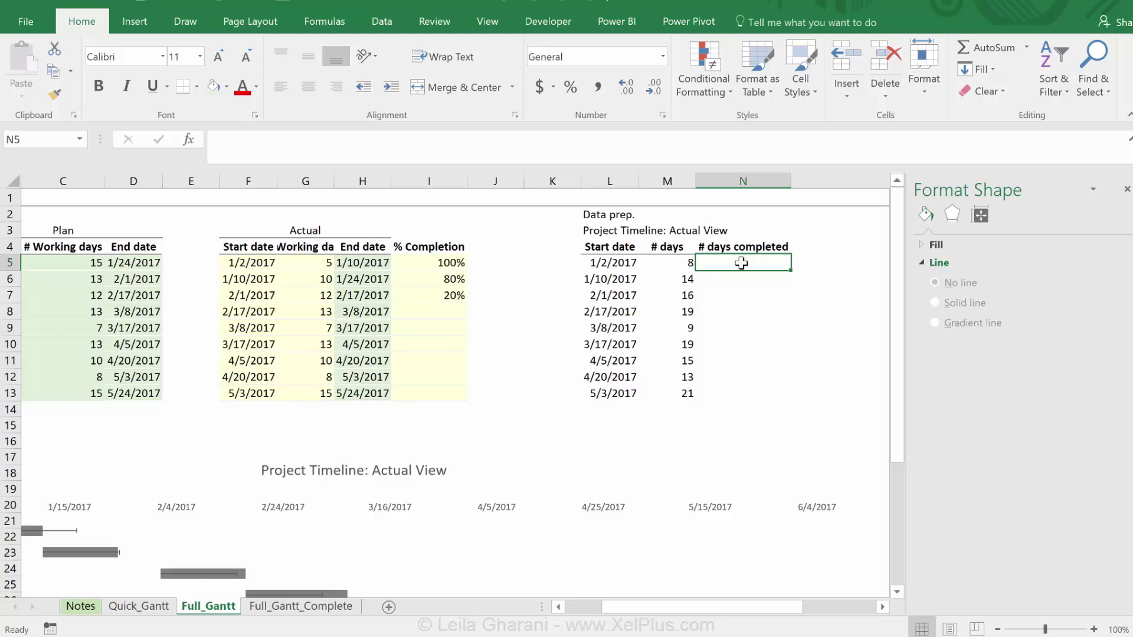
pyautogui.write('=if(')
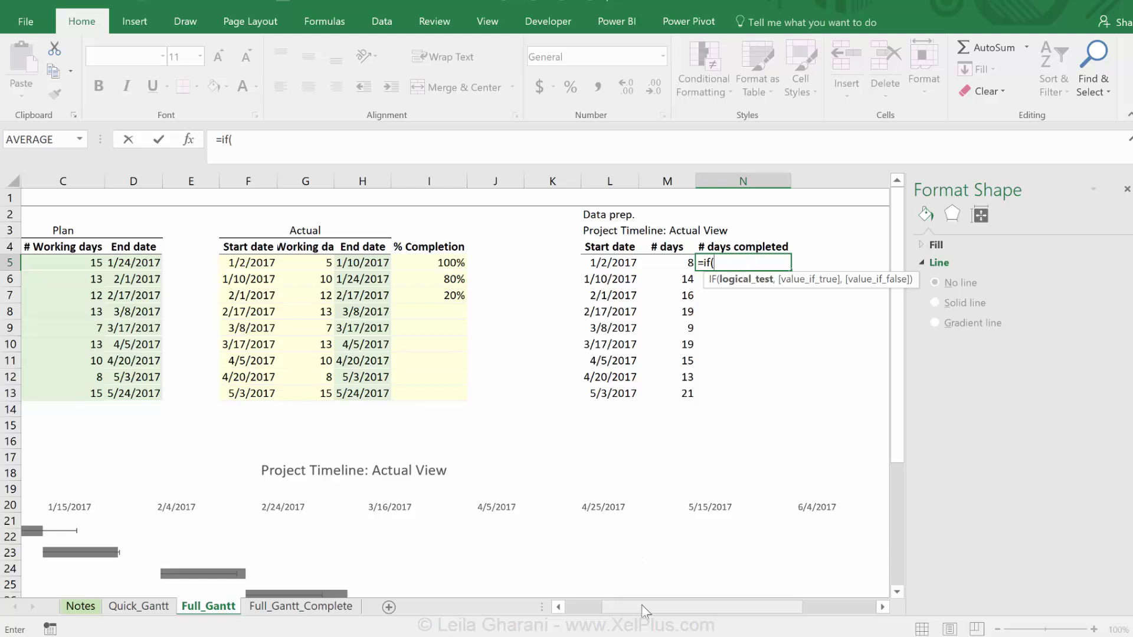
pyautogui.moveTo(637, 609); pyautogui.dragTo(601, 609)
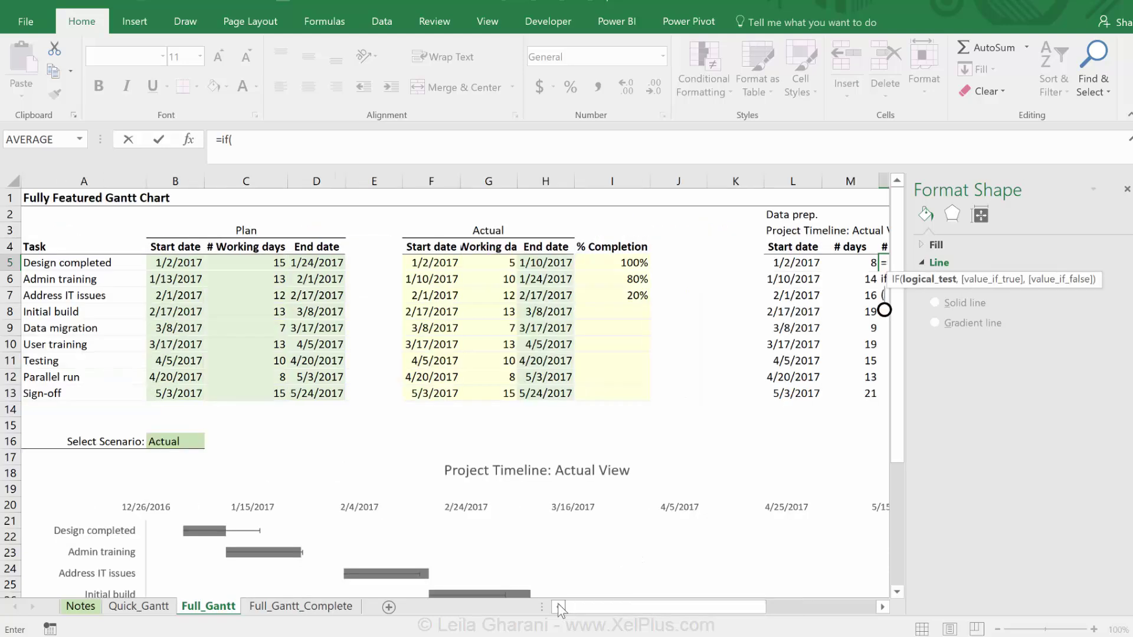
pyautogui.click(179, 441)
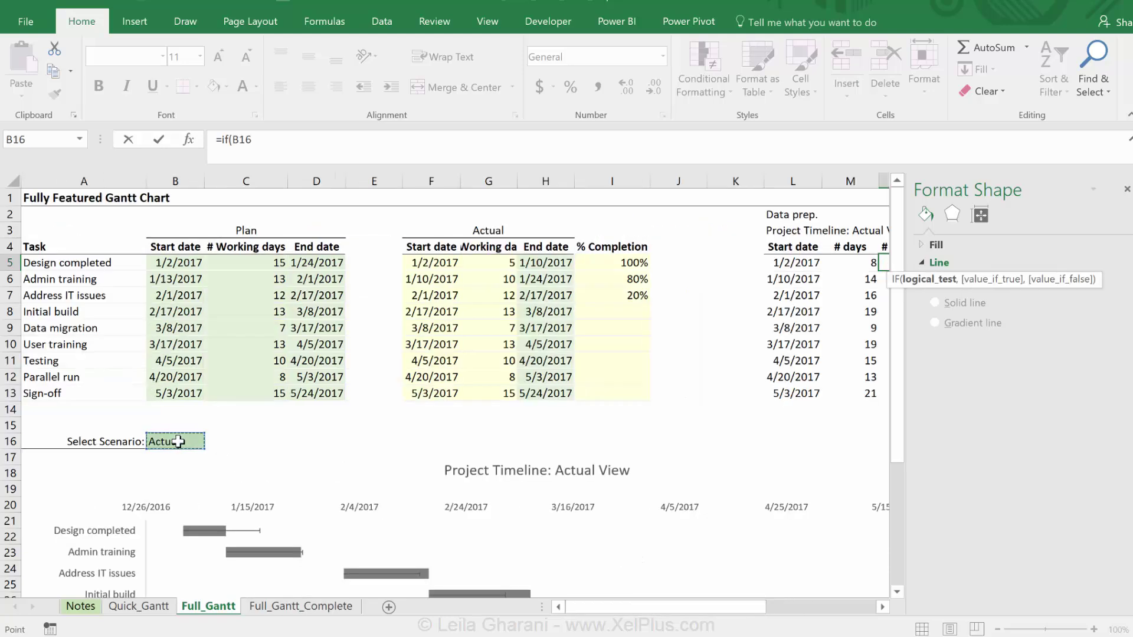
pyautogui.press('F4')
pyautogui.write('=plan')
pyautogui.press('BackSpace')
pyautogui.press('BackSpace')
pyautogui.press('BackSpace')
pyautogui.press('BackSpace')
pyautogui.write('"')
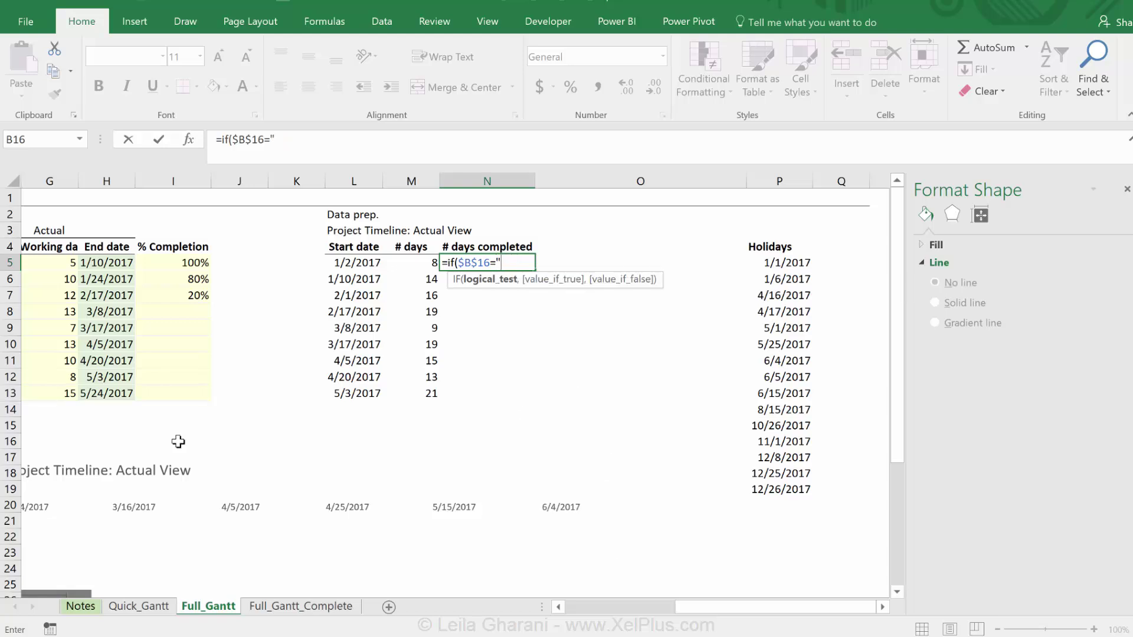
pyautogui.write('plan",0,')
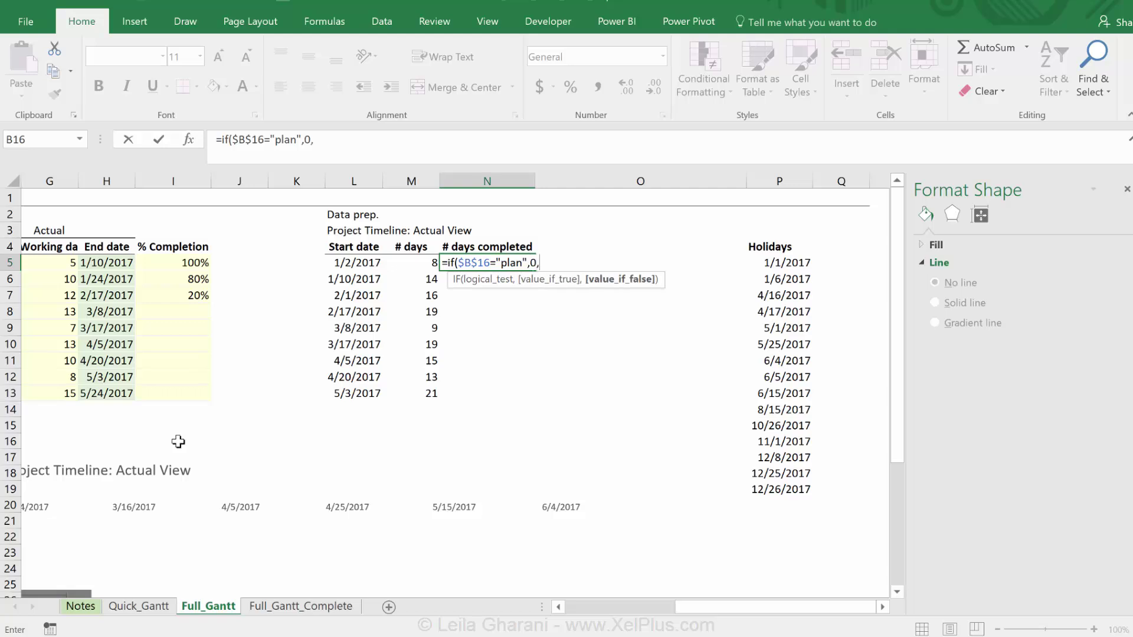
pyautogui.click(179, 265)
pyautogui.write('*')
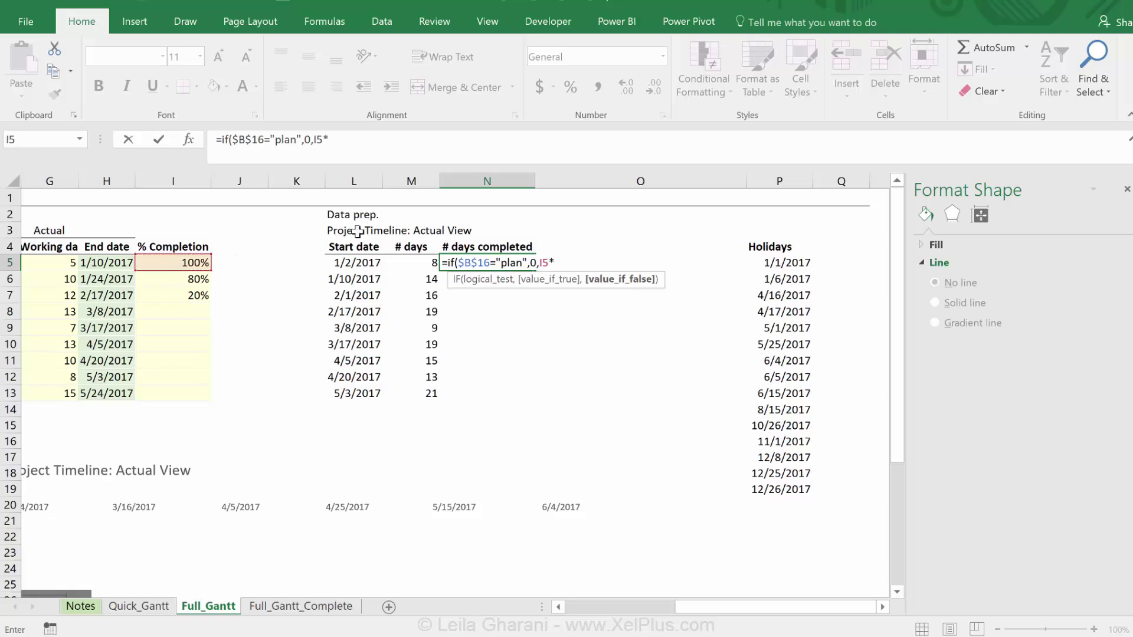
pyautogui.click(427, 263)
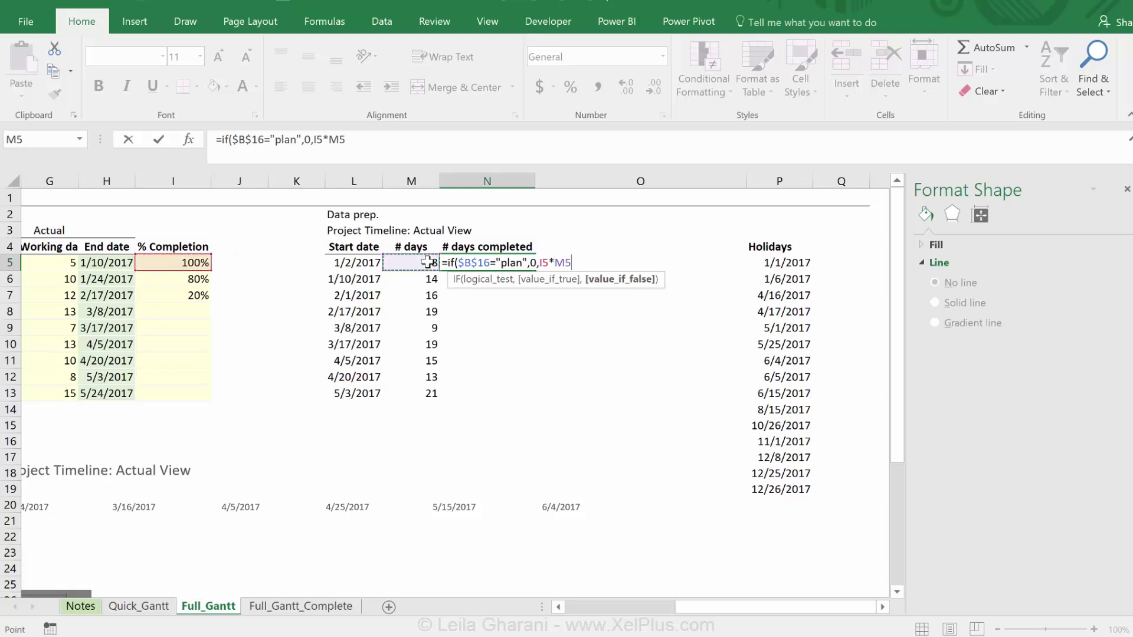
pyautogui.hotkey('ctrl', 'Return')
pyautogui.moveTo(534, 271); pyautogui.dragTo(518, 396)
pyautogui.moveTo(688, 606); pyautogui.dragTo(600, 606)
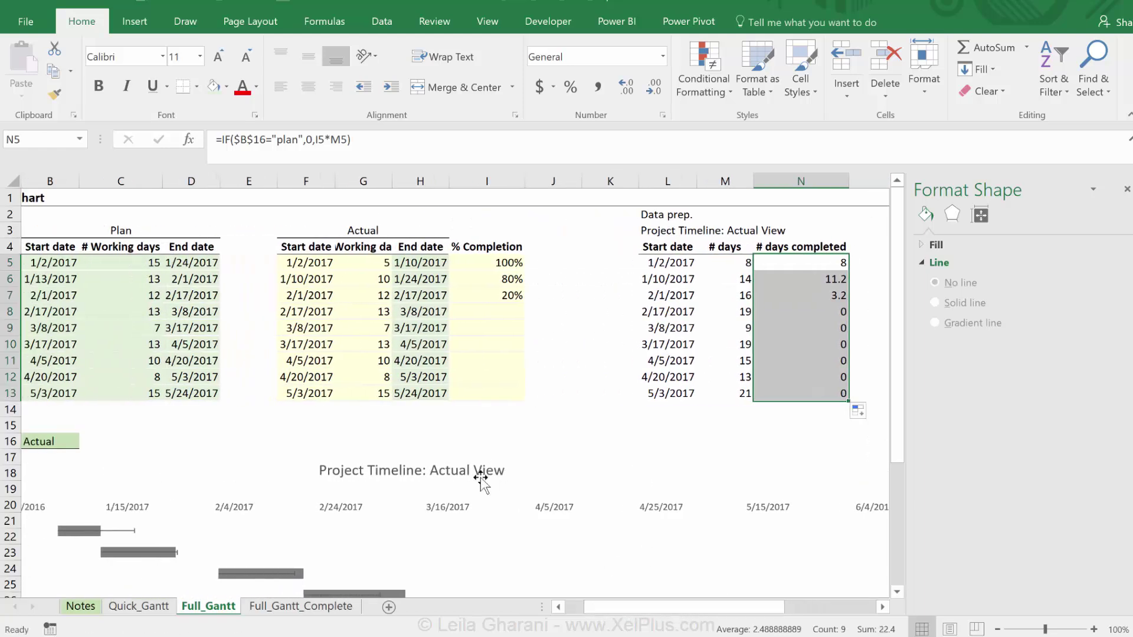
# - Set the error bars' amount to the custom values in N5:N13, the # days completed
pyautogui.scroll(-2, 480, 476)
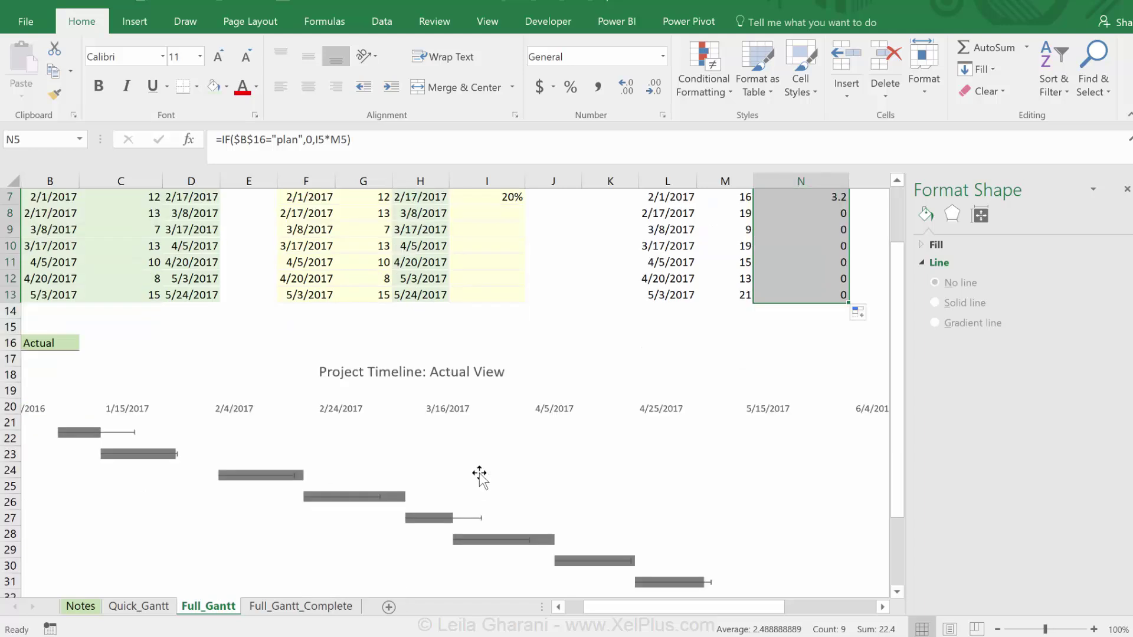
pyautogui.click(474, 518)
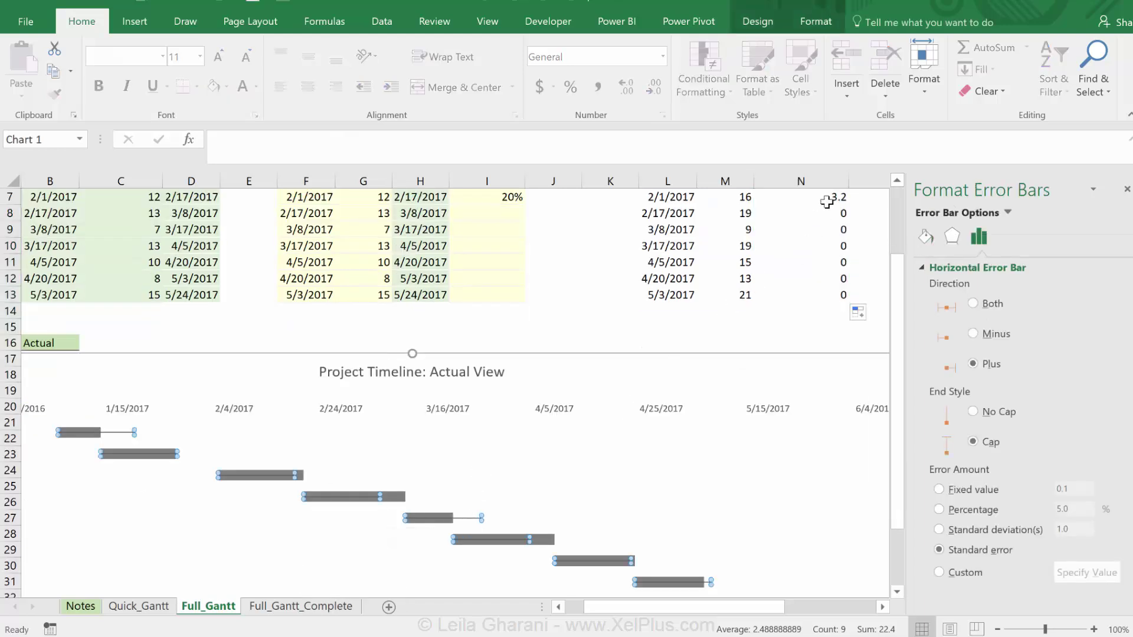
pyautogui.click(982, 573)
pyautogui.click(1078, 573)
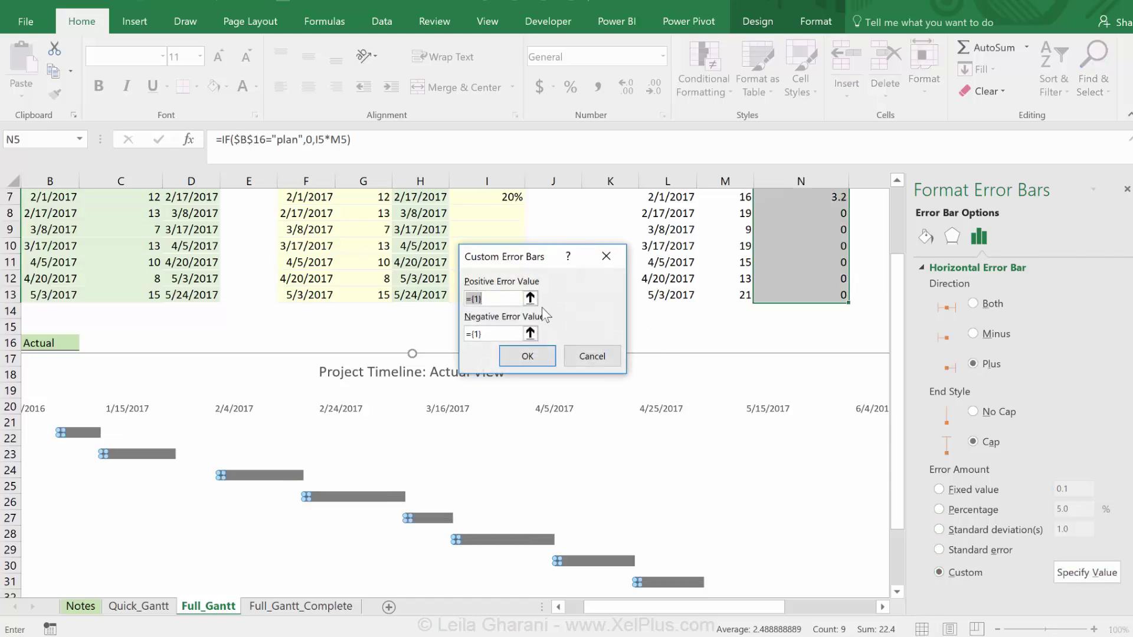
pyautogui.moveTo(811, 295); pyautogui.dragTo(798, 244)
pyautogui.click(533, 353)
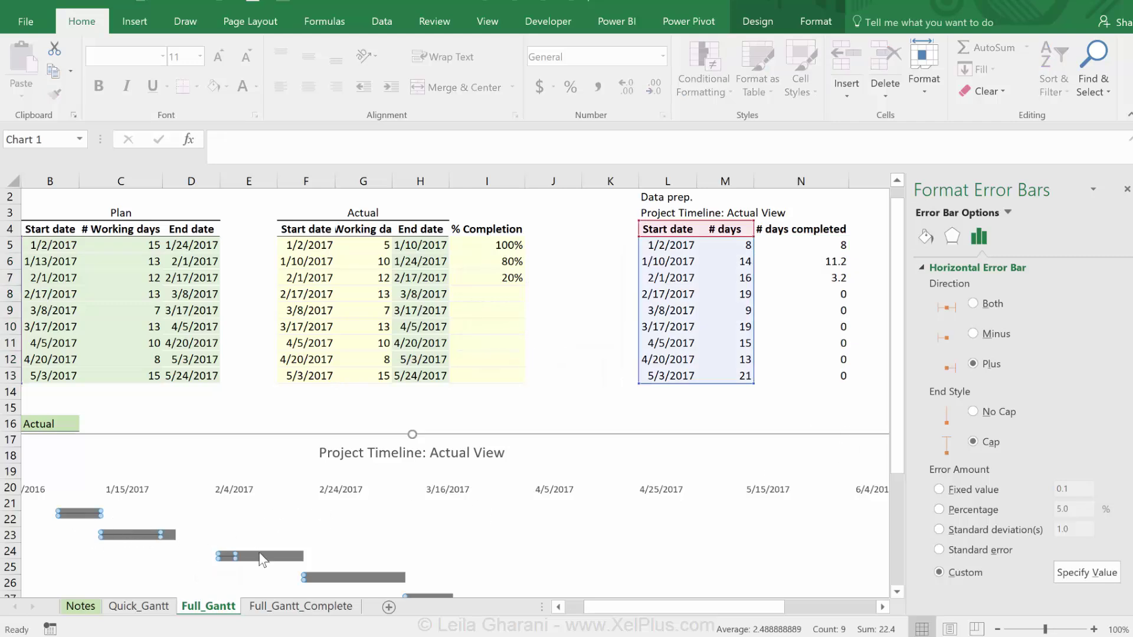
# - Format the error bars as solid green 8 pt lines with no end caps
pyautogui.click(993, 412)
pyautogui.click(926, 237)
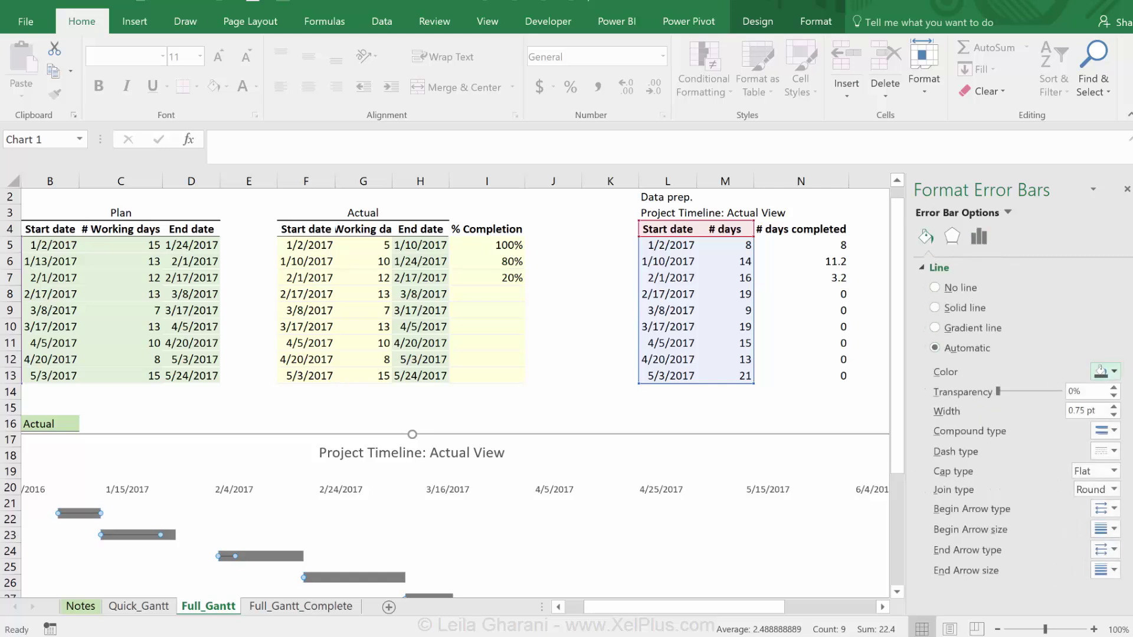
pyautogui.click(1114, 373)
pyautogui.click(1087, 490)
pyautogui.moveTo(1099, 408); pyautogui.dragTo(1045, 401)
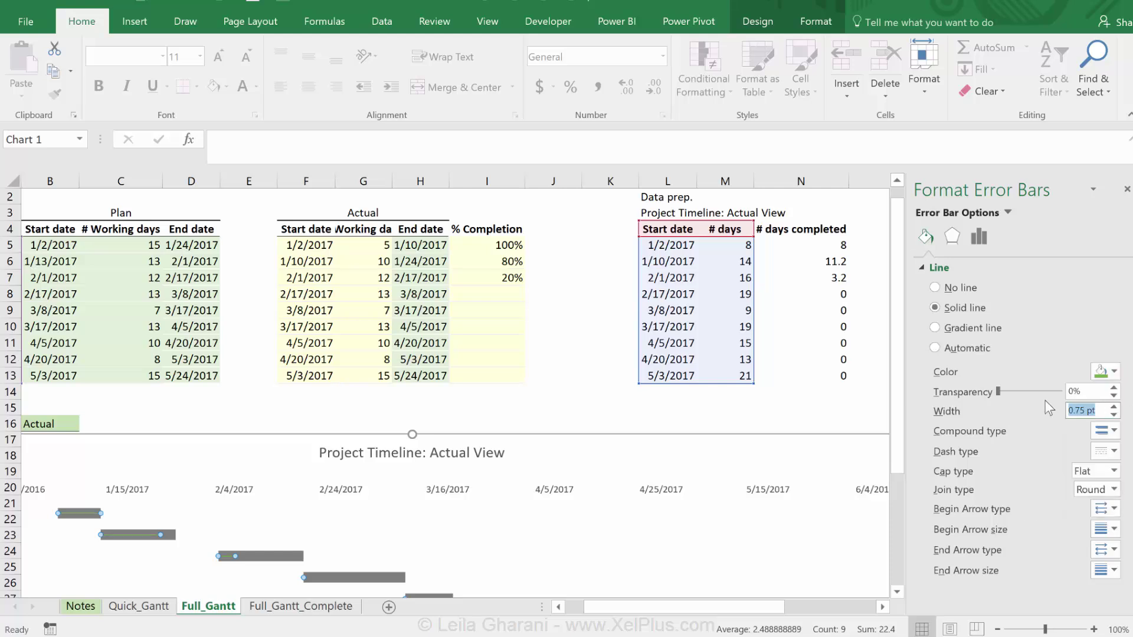
pyautogui.write('8')
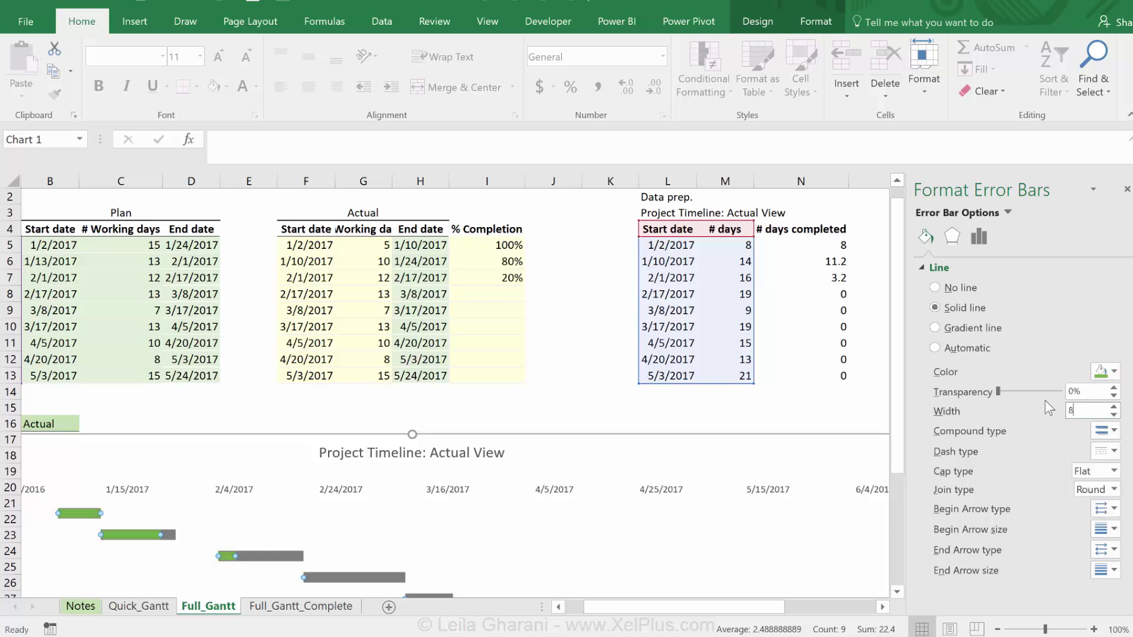
pyautogui.press('Return')
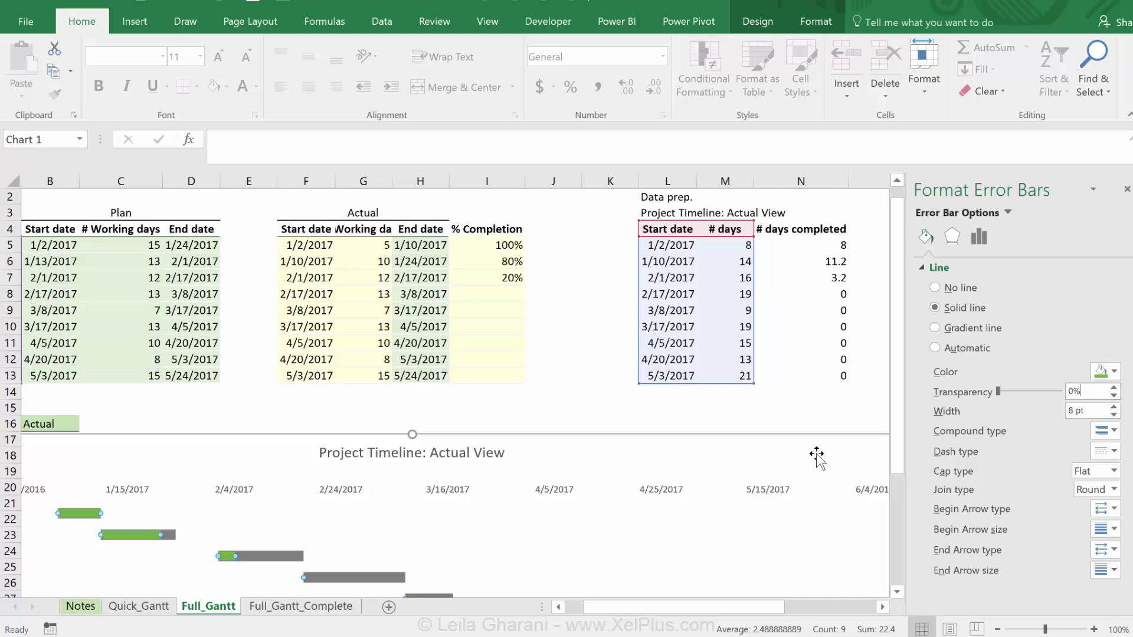
# - Switch the B16 scenario dropdown to Plan and then back to Actual
pyautogui.click(553, 392)
pyautogui.hscroll(-2, 553, 392)
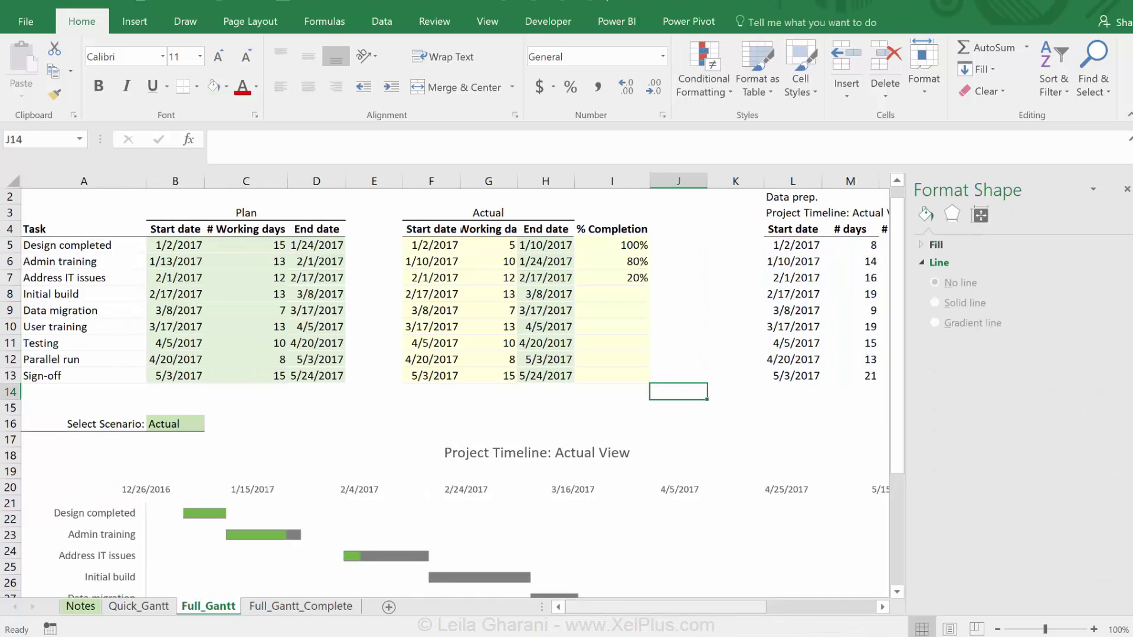
pyautogui.scroll(-1, 553, 392)
pyautogui.click(176, 376)
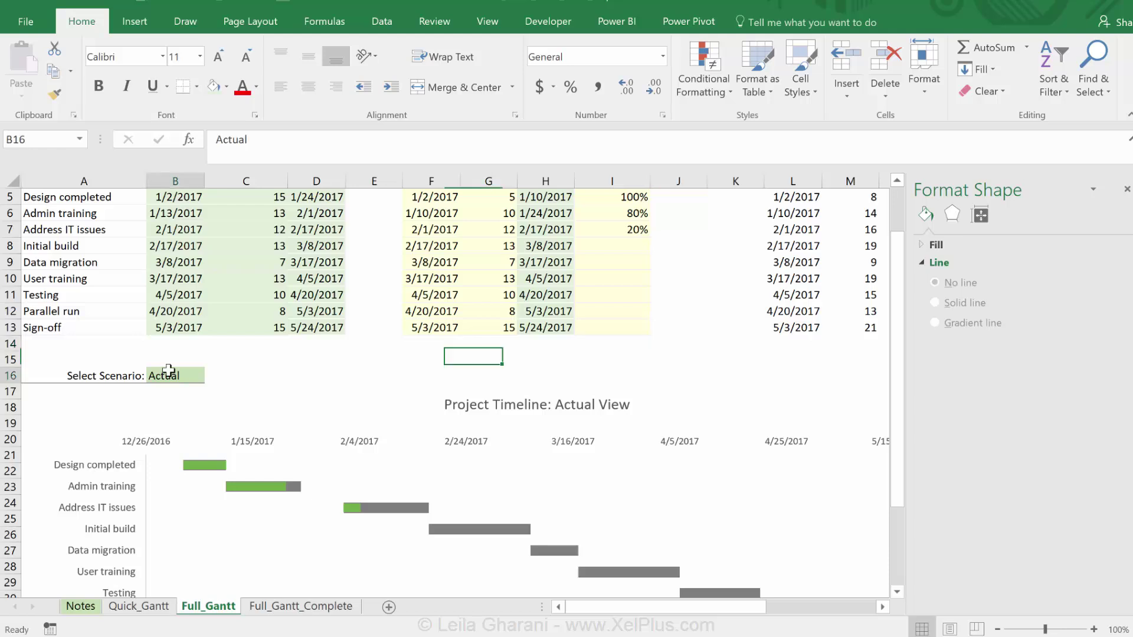
pyautogui.click(211, 375)
pyautogui.click(195, 385)
pyautogui.click(211, 376)
pyautogui.click(177, 395)
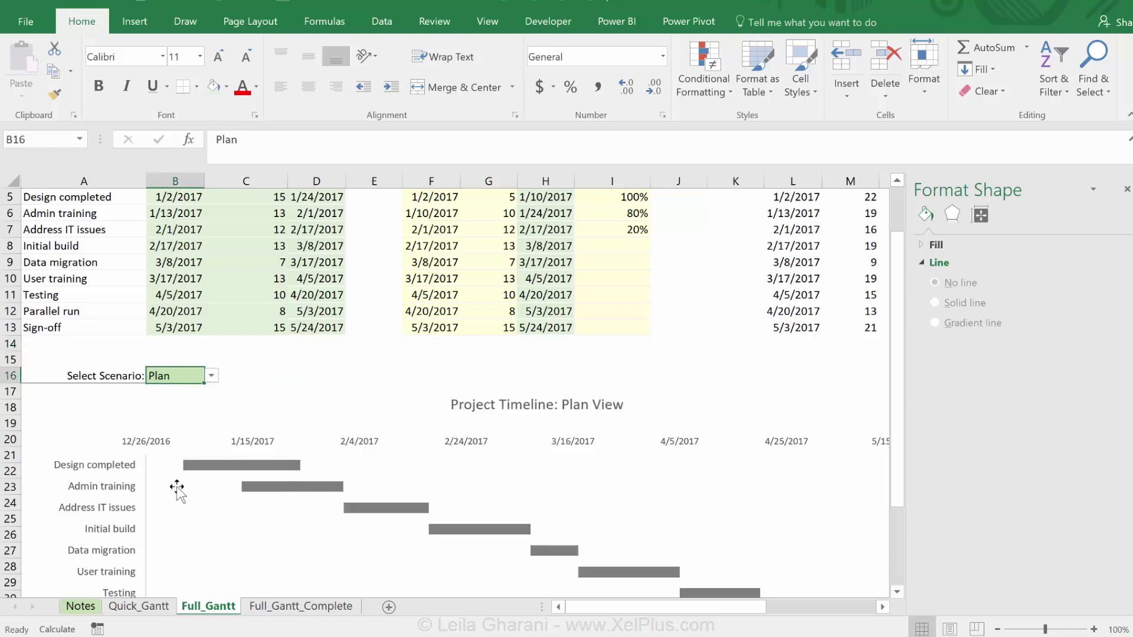
pyautogui.click(210, 375)
pyautogui.click(199, 384)
# - Enter 100, 50, 20 and 10 as the % completion values in I6:I9
pyautogui.scroll(2, 690, 387)
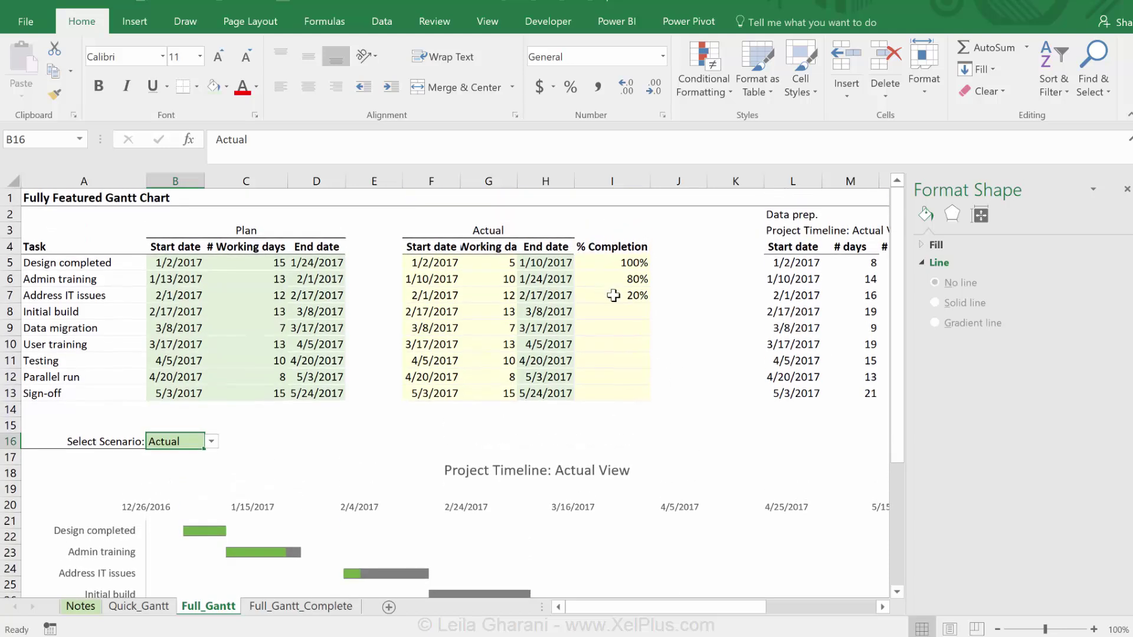
pyautogui.click(615, 283)
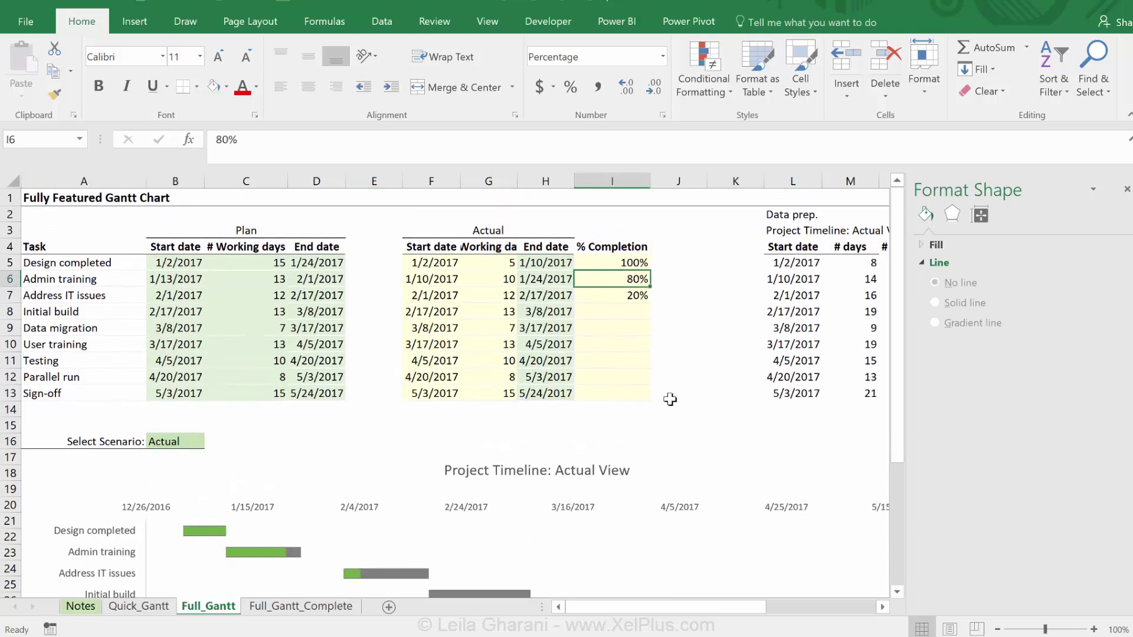
pyautogui.write('100')
pyautogui.hotkey('ctrl', 'Return')
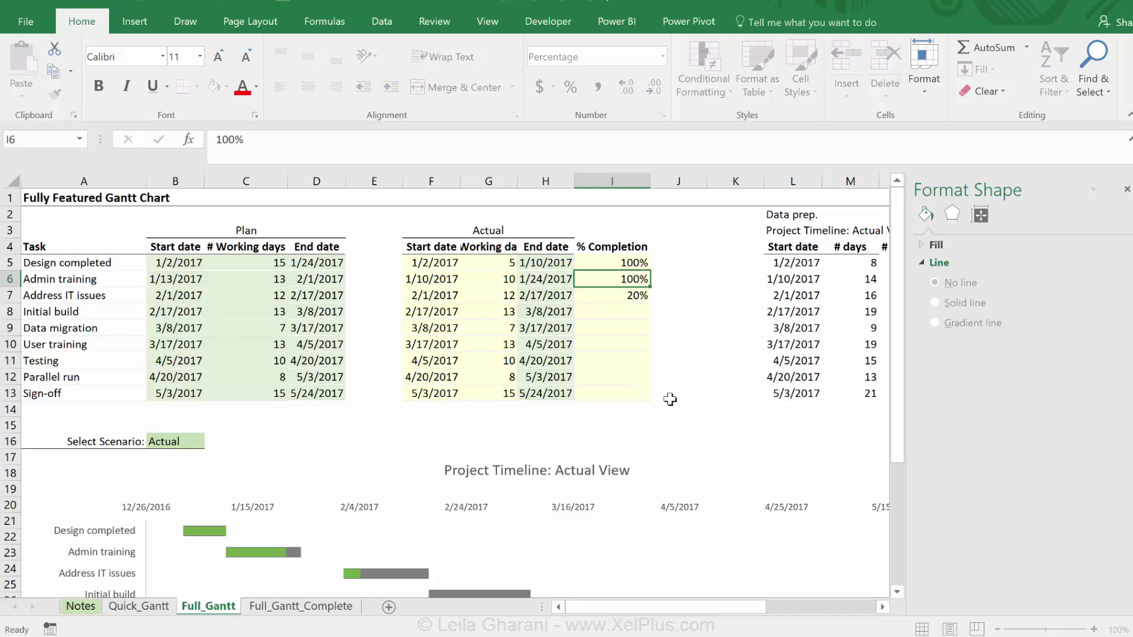
pyautogui.press('Down')
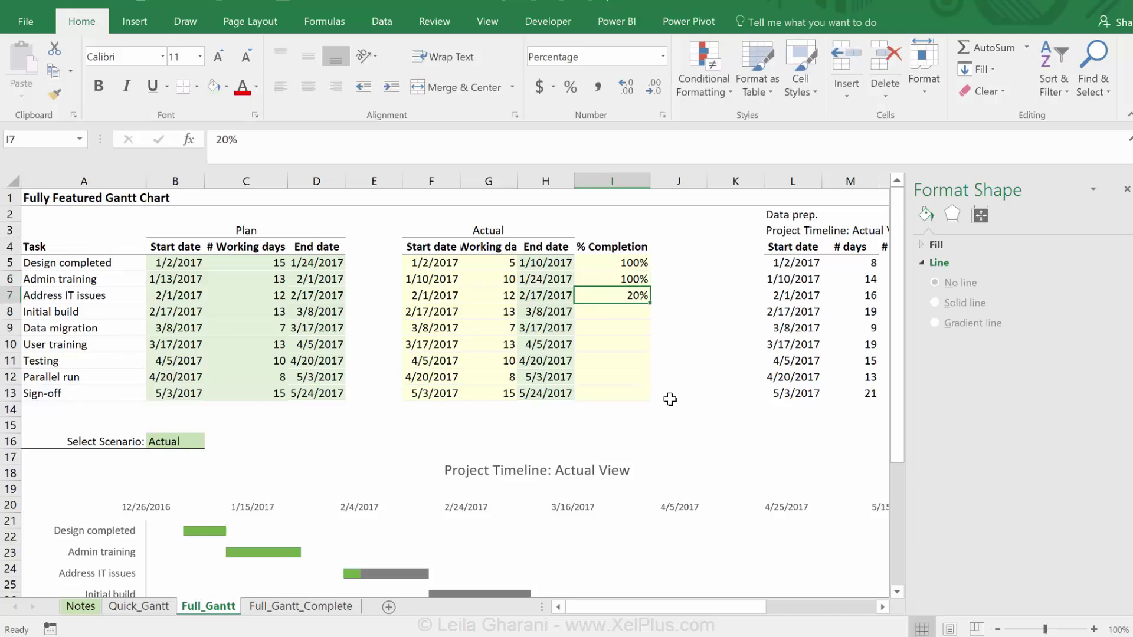
pyautogui.write('50')
pyautogui.press('Return')
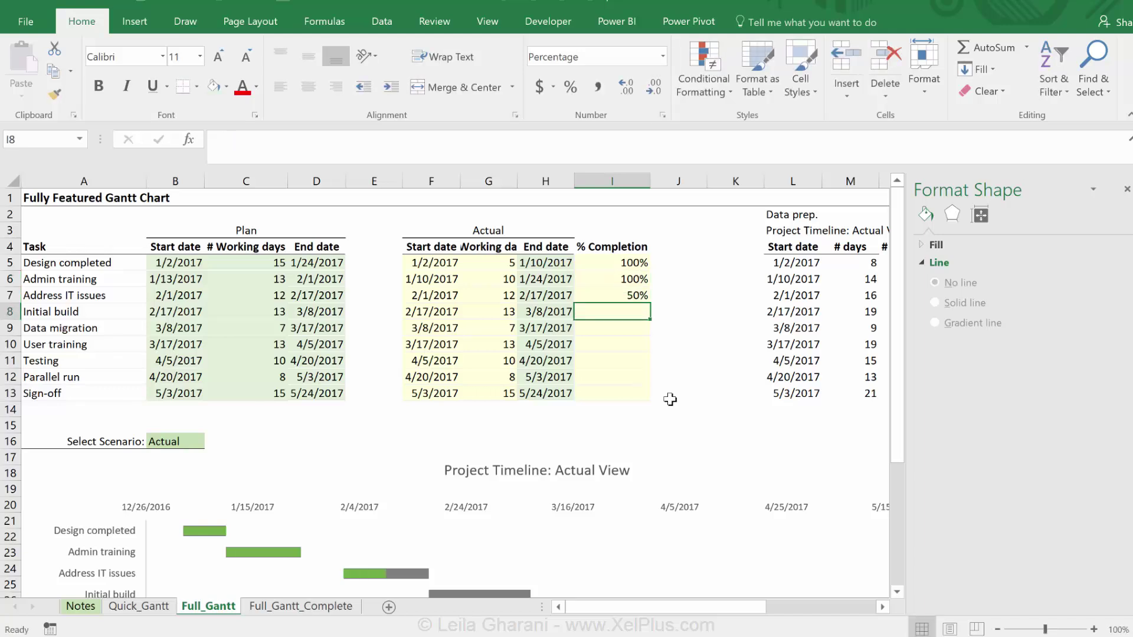
pyautogui.write('20')
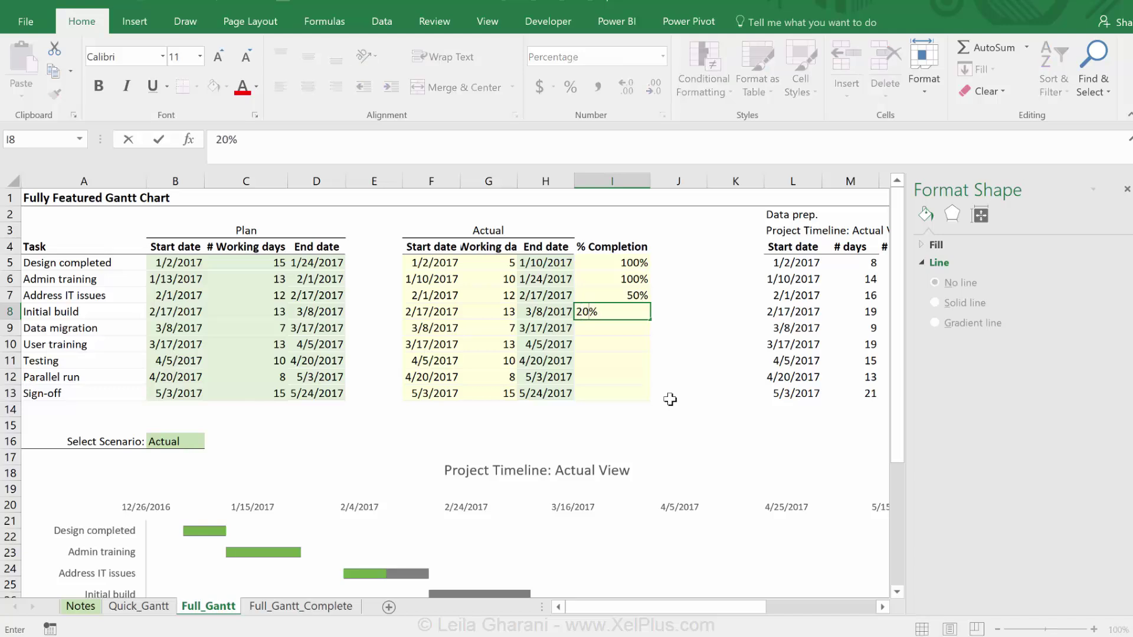
pyautogui.press('Return')
pyautogui.write('10')
pyautogui.press('Return')
pyautogui.scroll(-2, 670, 400)
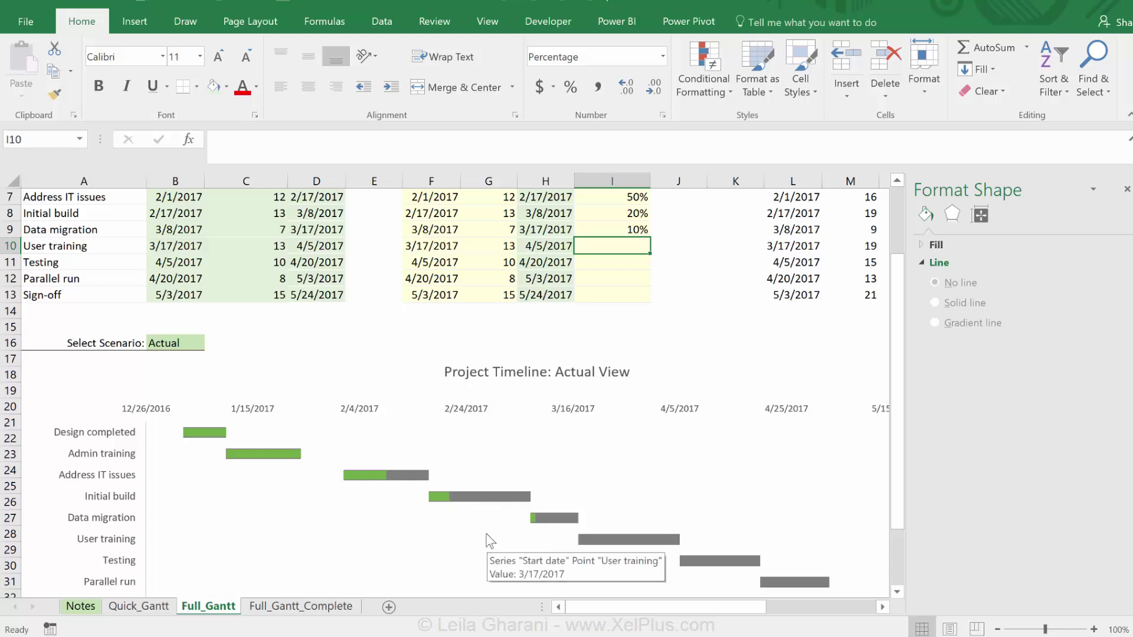
pyautogui.click(102, 438)
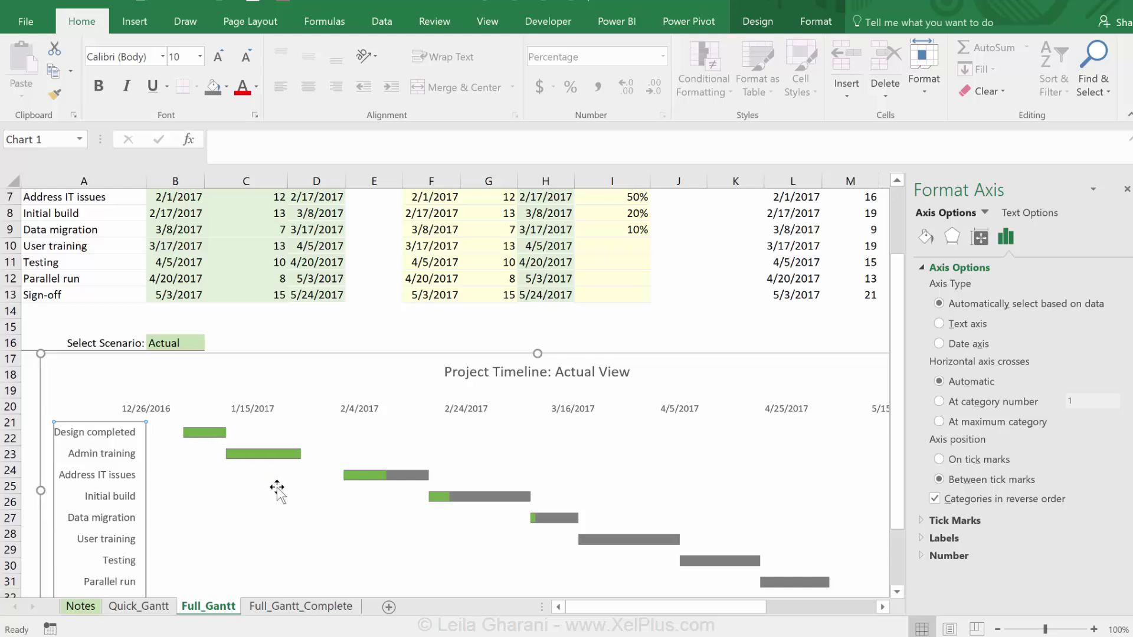
pyautogui.moveTo(623, 537)
pyautogui.moveTo(264, 459)
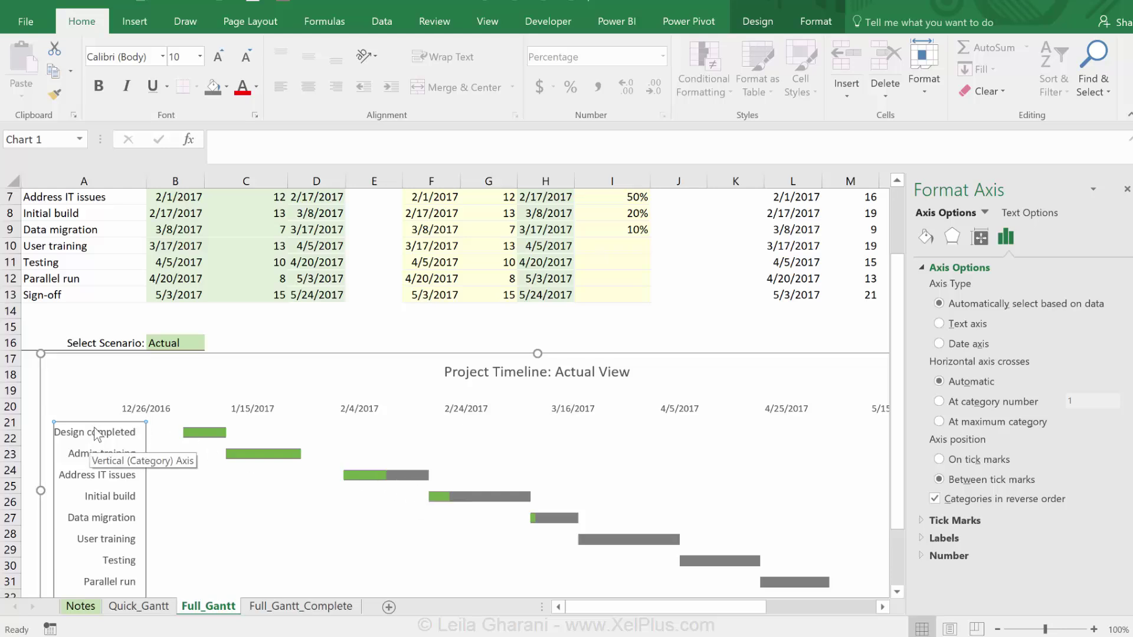
pyautogui.scroll(2, 503, 461)
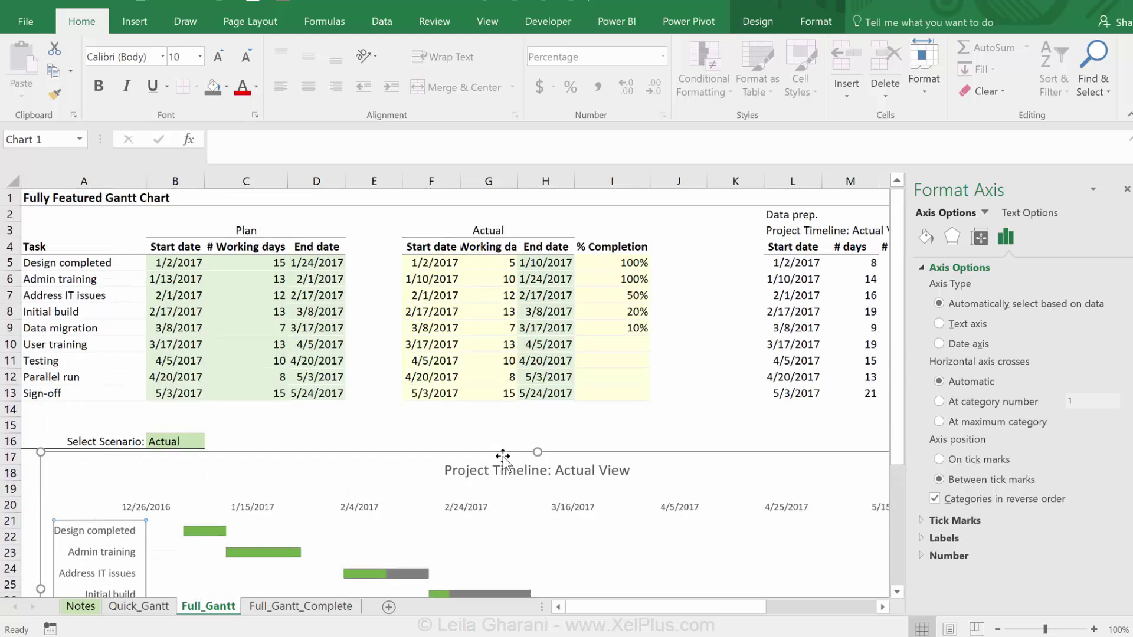
pyautogui.click(740, 260)
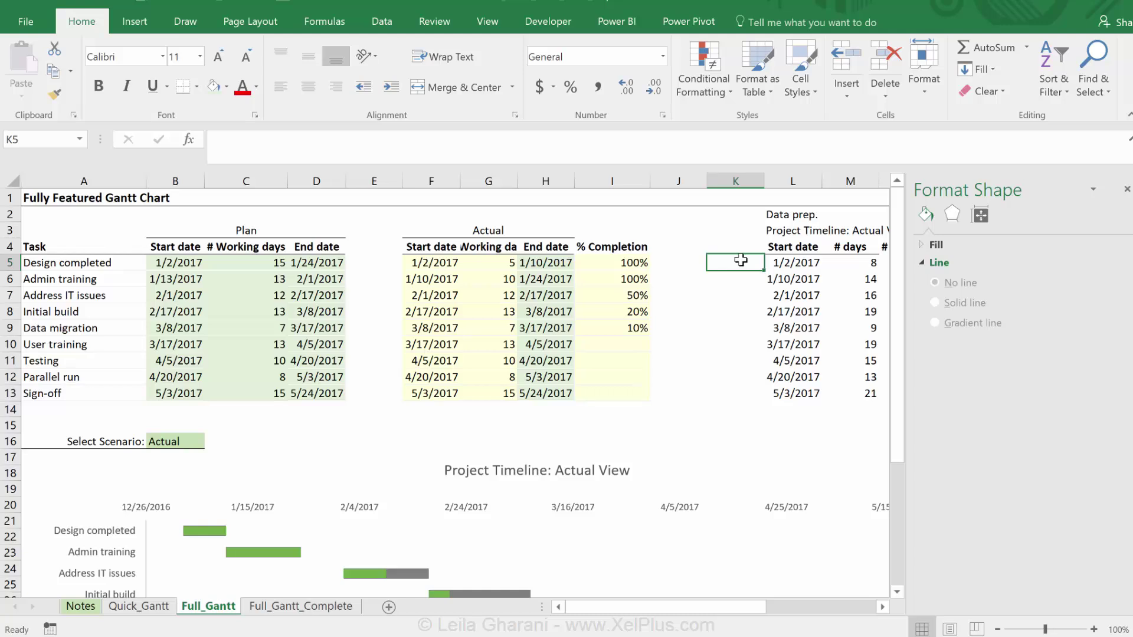
# - Enter =IF($B$16="plan",A5&" ("&C5&" WD)") in K5, with B16 as an absolute reference
pyautogui.write('=if(')
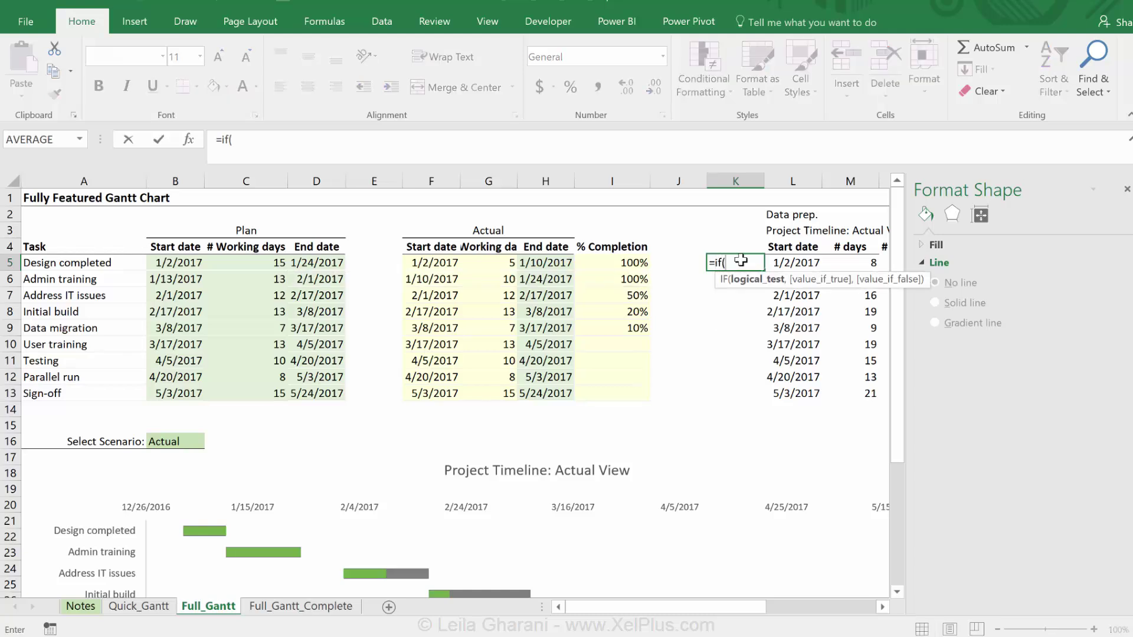
pyautogui.click(171, 441)
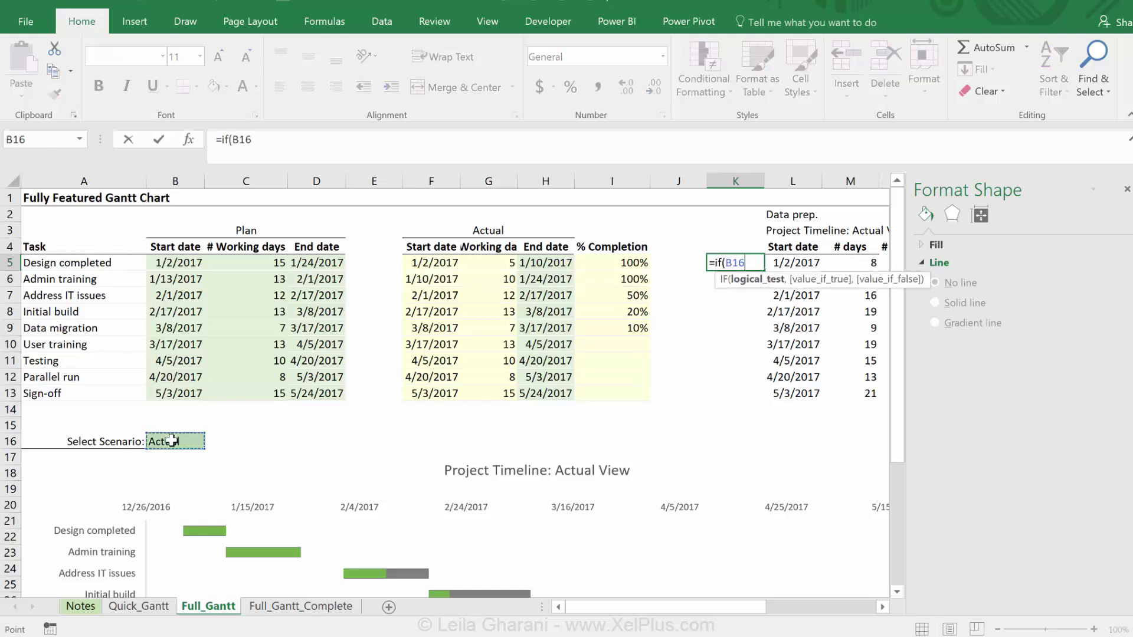
pyautogui.press('F4')
pyautogui.write('="plan')
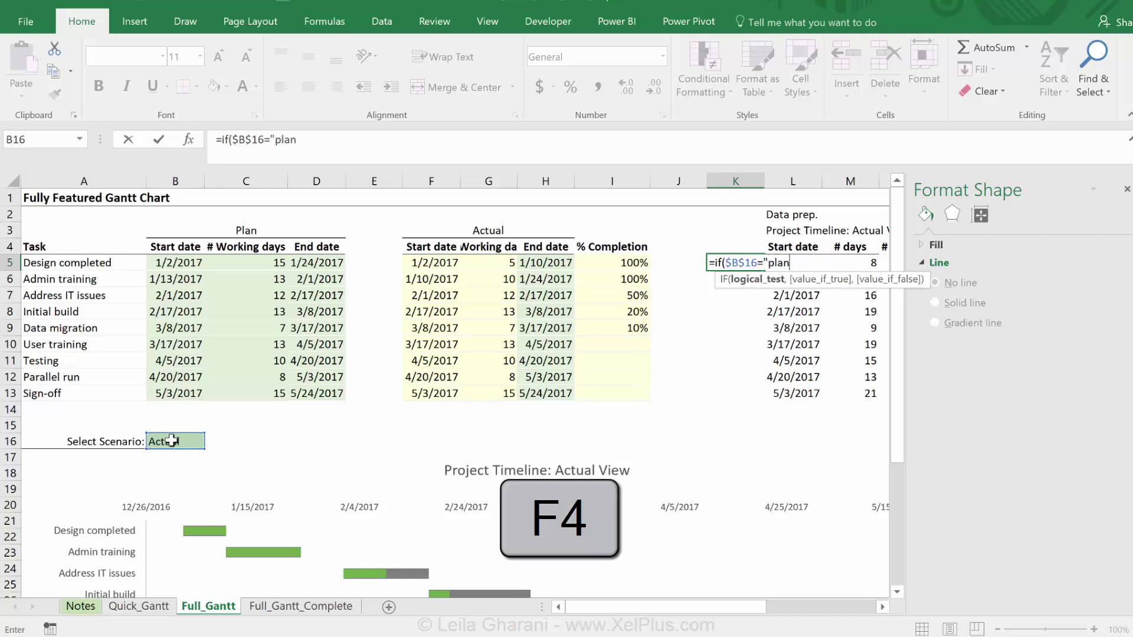
pyautogui.write('",')
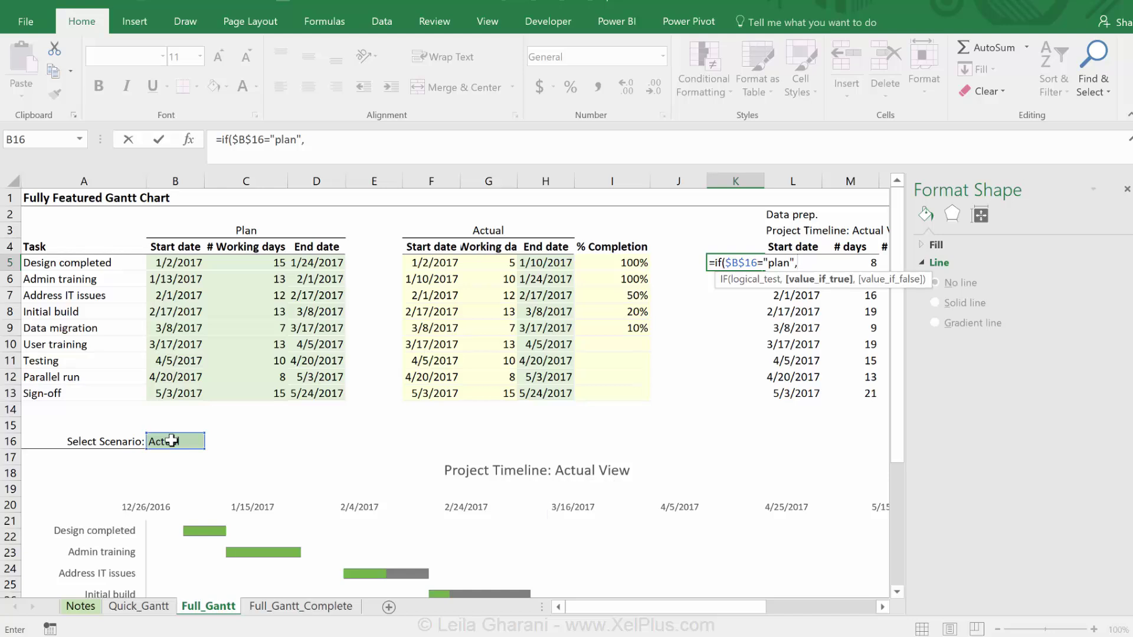
pyautogui.click(56, 268)
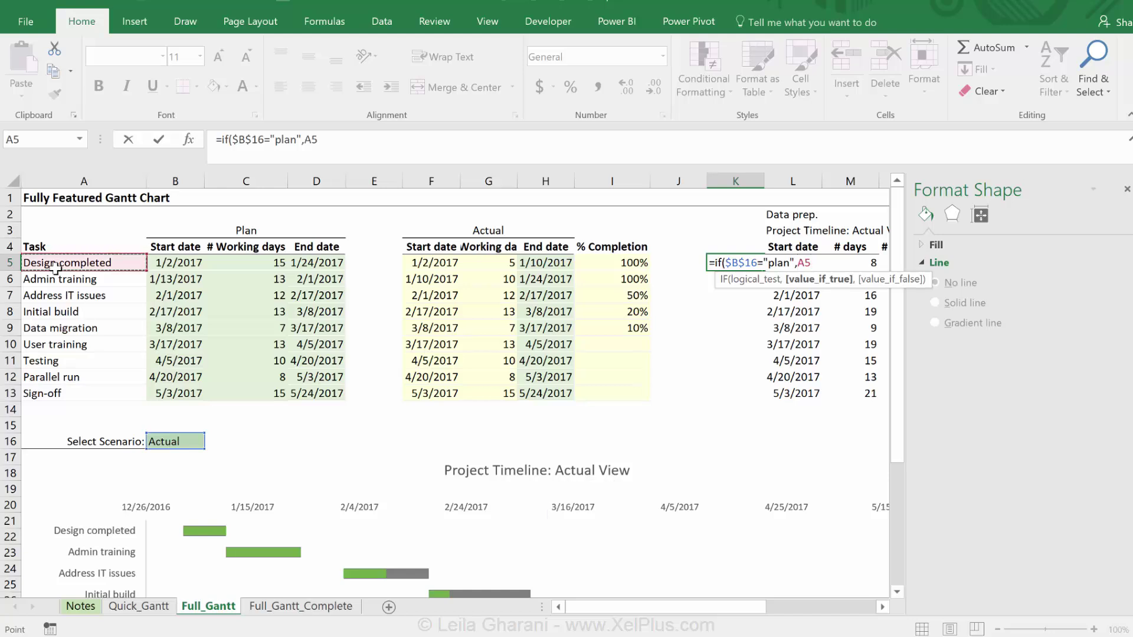
pyautogui.write('&" ("&')
pyautogui.click(235, 267)
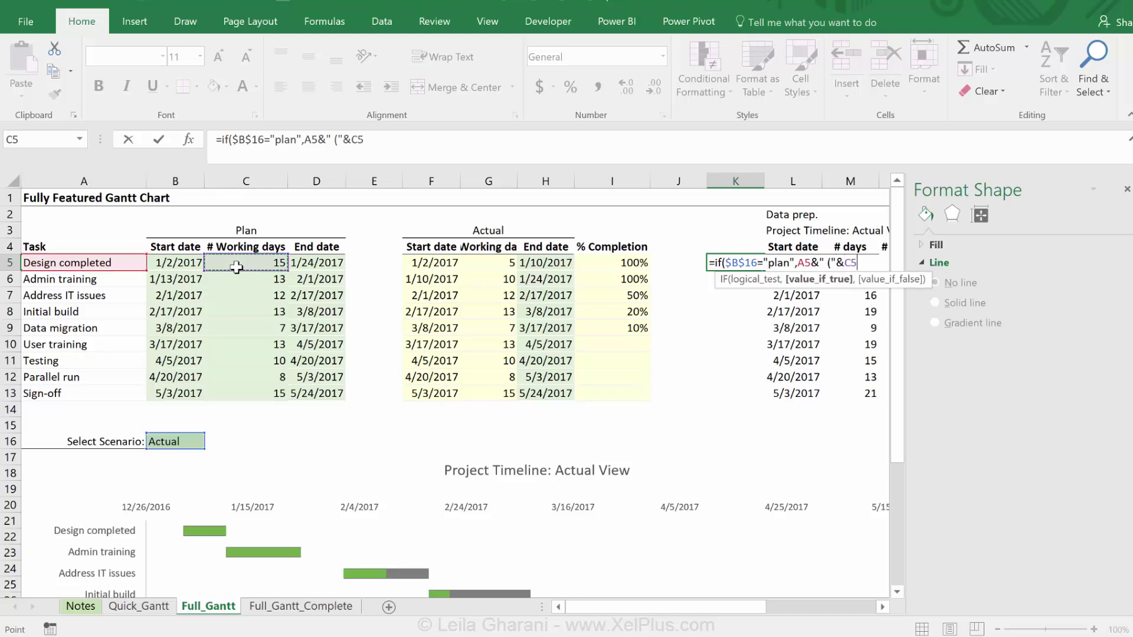
pyautogui.write('&" WD')
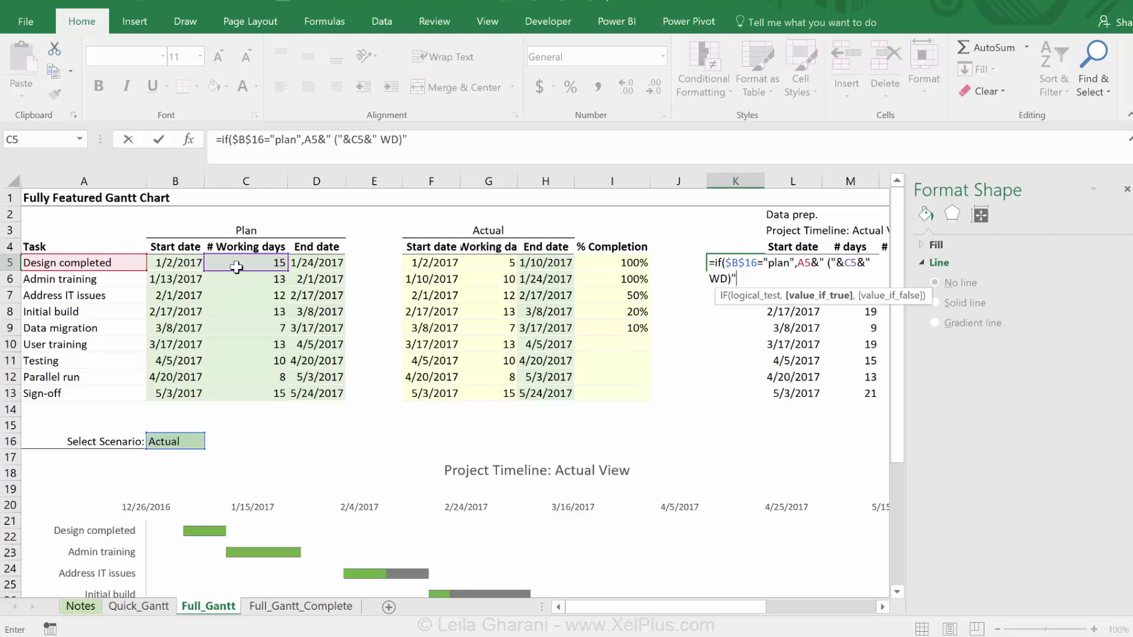
pyautogui.write(')')
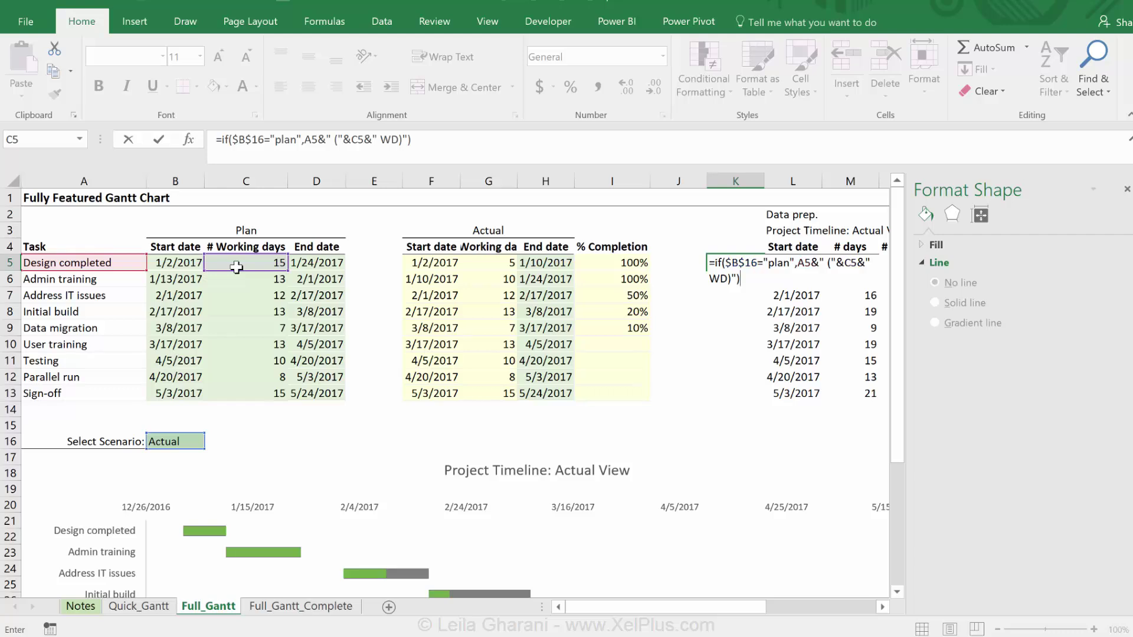
pyautogui.hotkey('ctrl', 'Return')
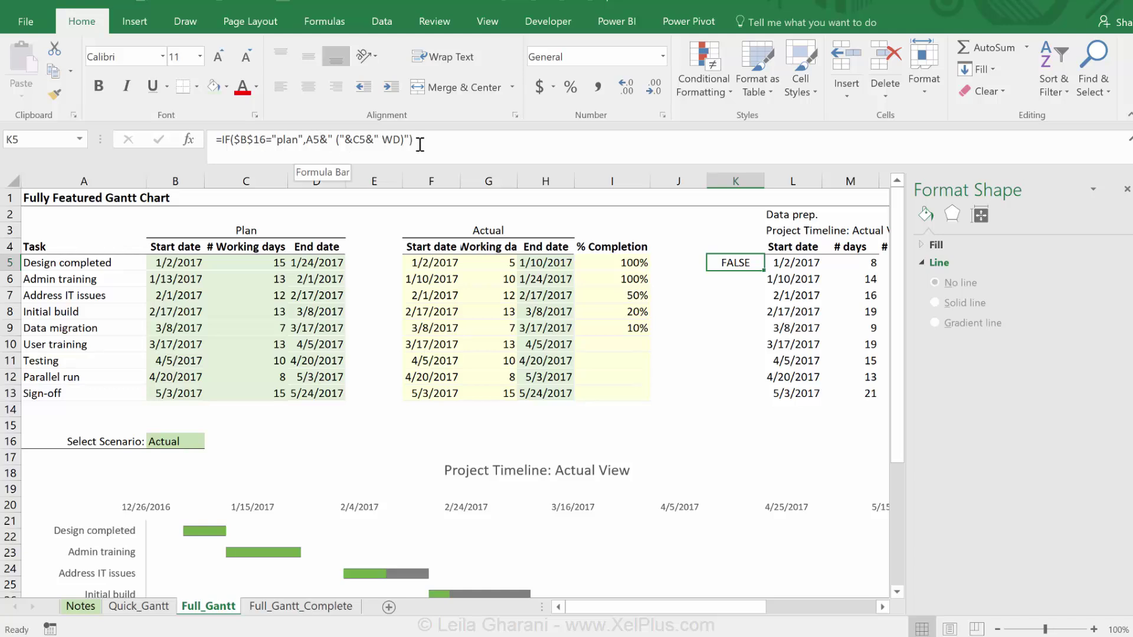
# - Extend the K5 formula with an Actual result, A5&" ("&G5&" WD)", for the false branch
pyautogui.click(411, 142)
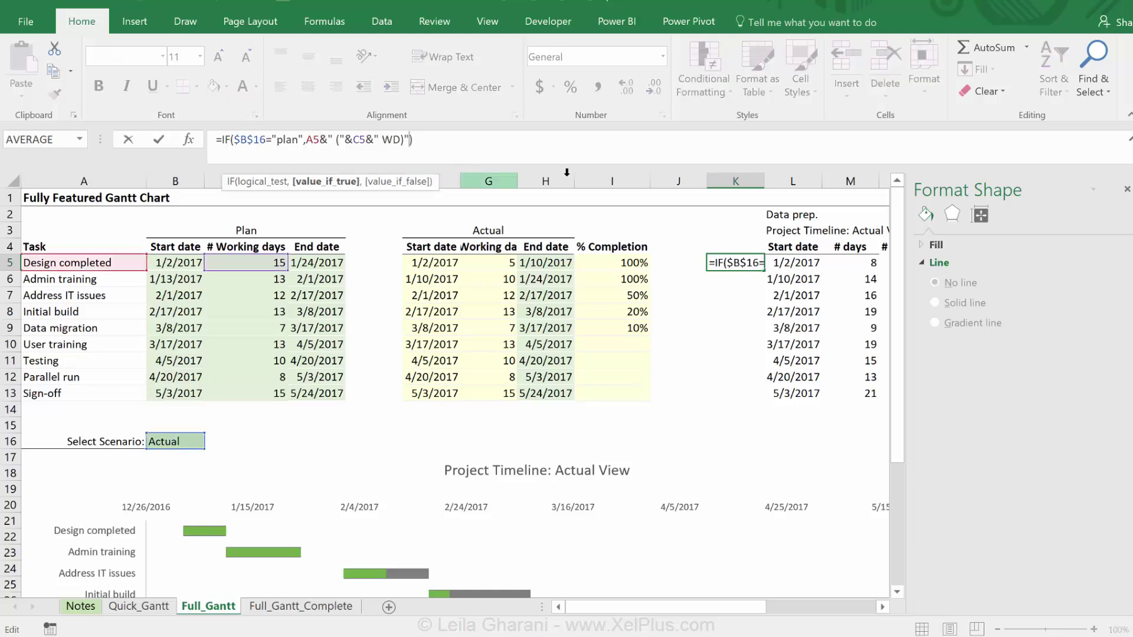
pyautogui.write(',')
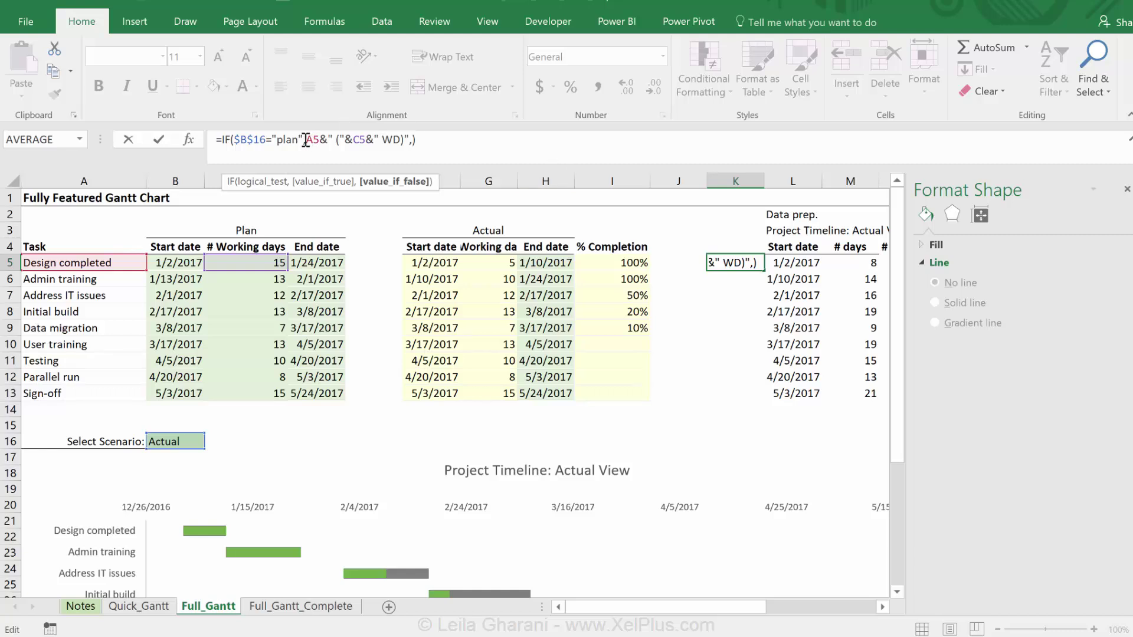
pyautogui.moveTo(306, 140); pyautogui.dragTo(408, 141)
pyautogui.hotkey('ctrl', 'c')
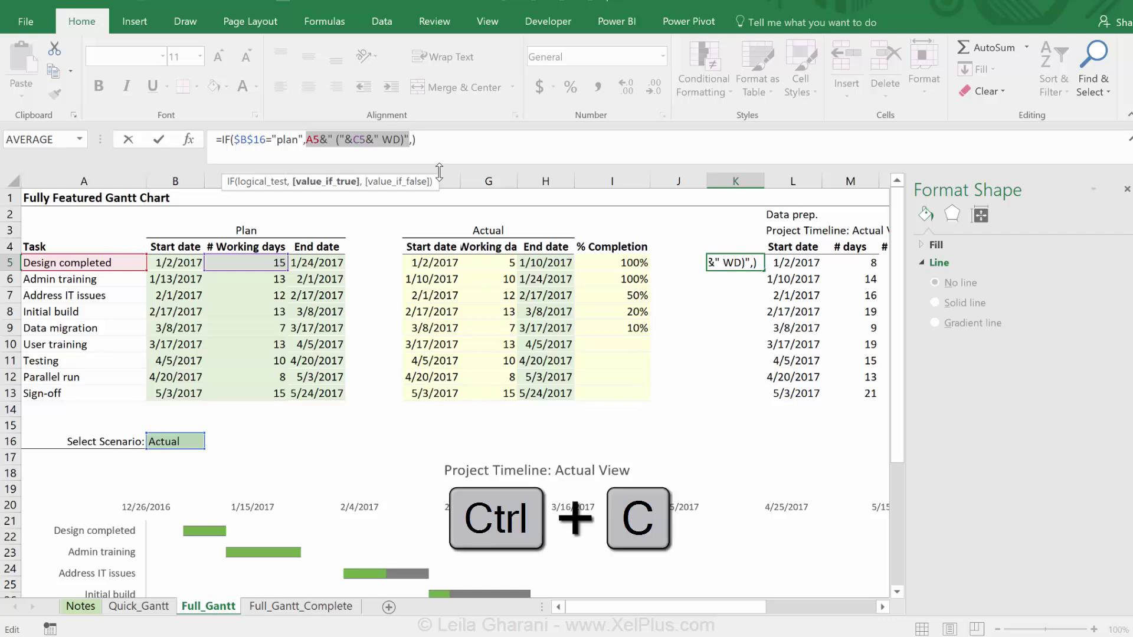
pyautogui.click(415, 138)
pyautogui.hotkey('ctrl', 'v')
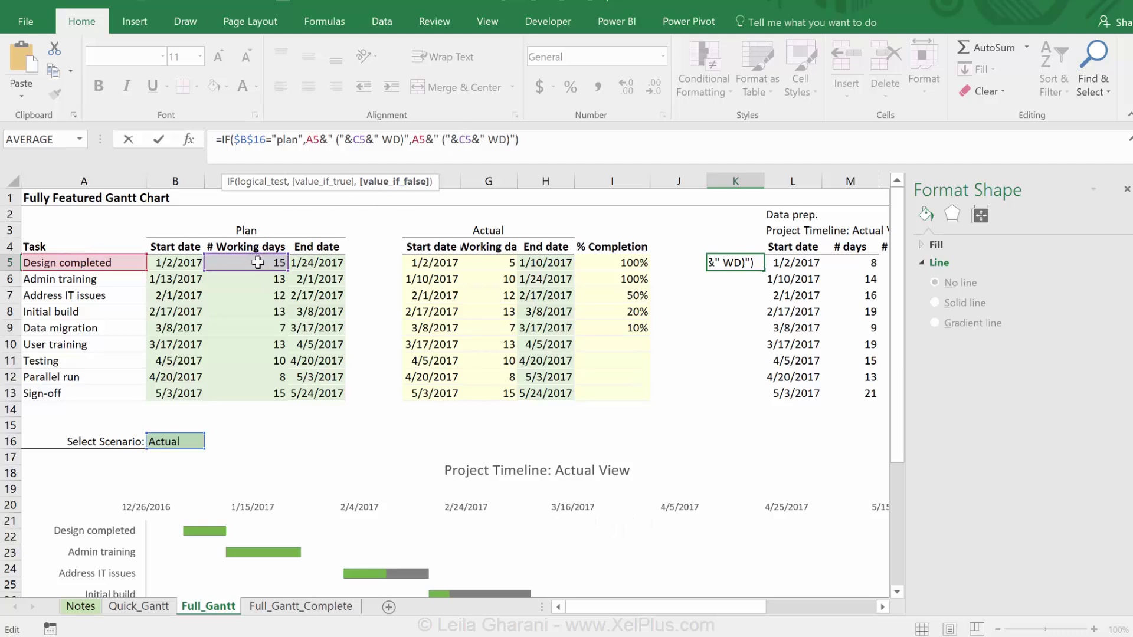
pyautogui.doubleClick(467, 144)
pyautogui.write('G5')
pyautogui.press('Return')
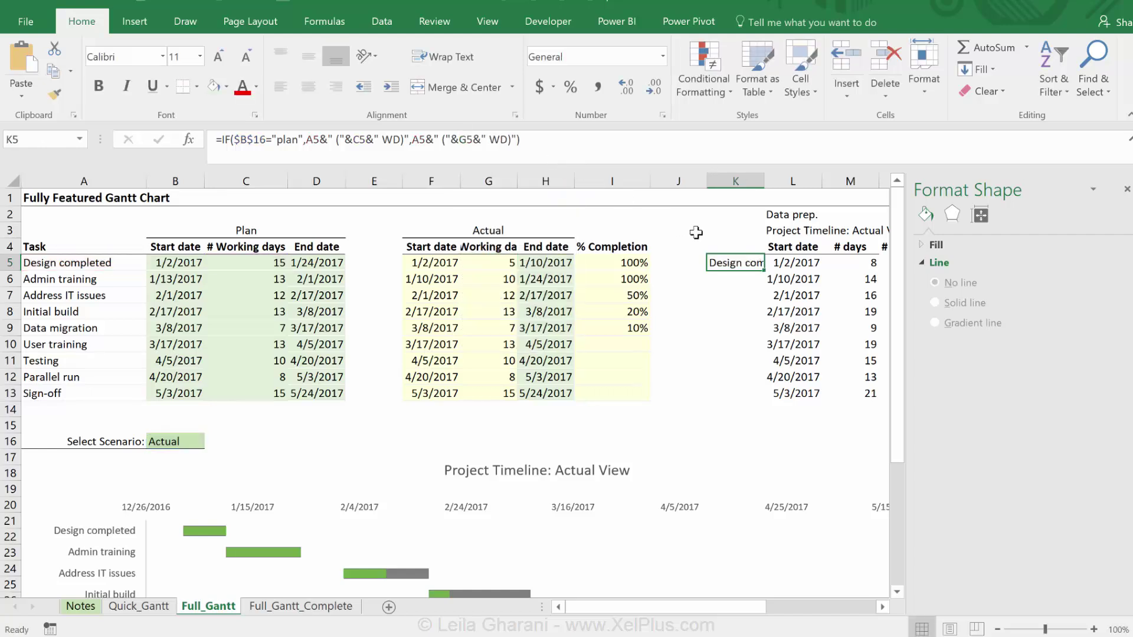
# - Fill the label formula down to K13 and autofit column K
pyautogui.moveTo(764, 270); pyautogui.dragTo(775, 405)
pyautogui.moveTo(765, 181); pyautogui.dragTo(802, 187)
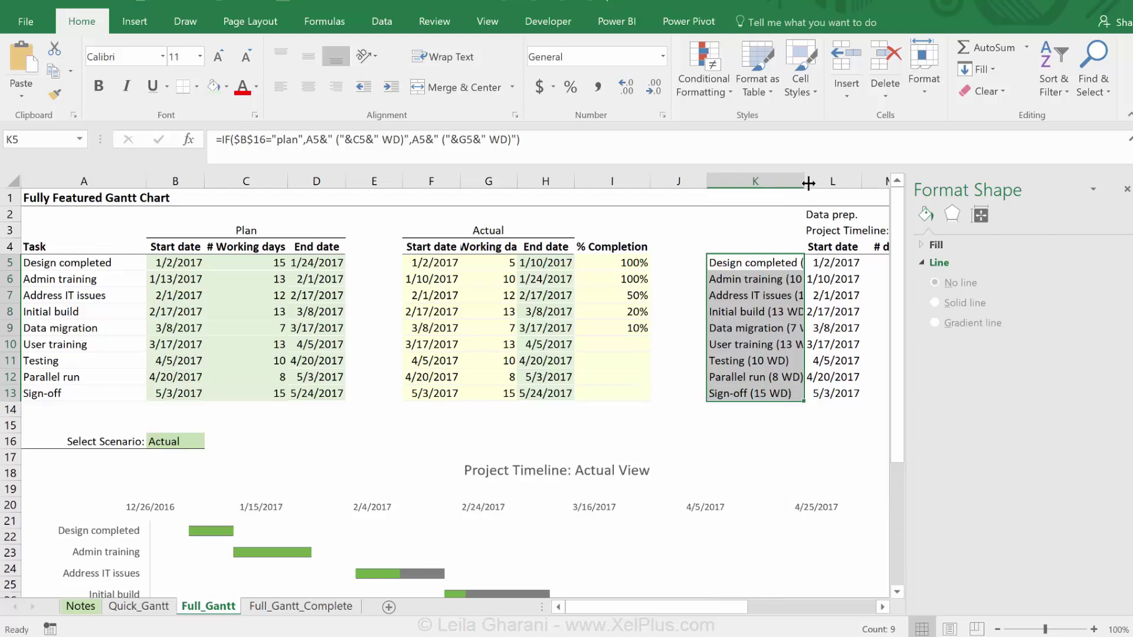
pyautogui.doubleClick(803, 180)
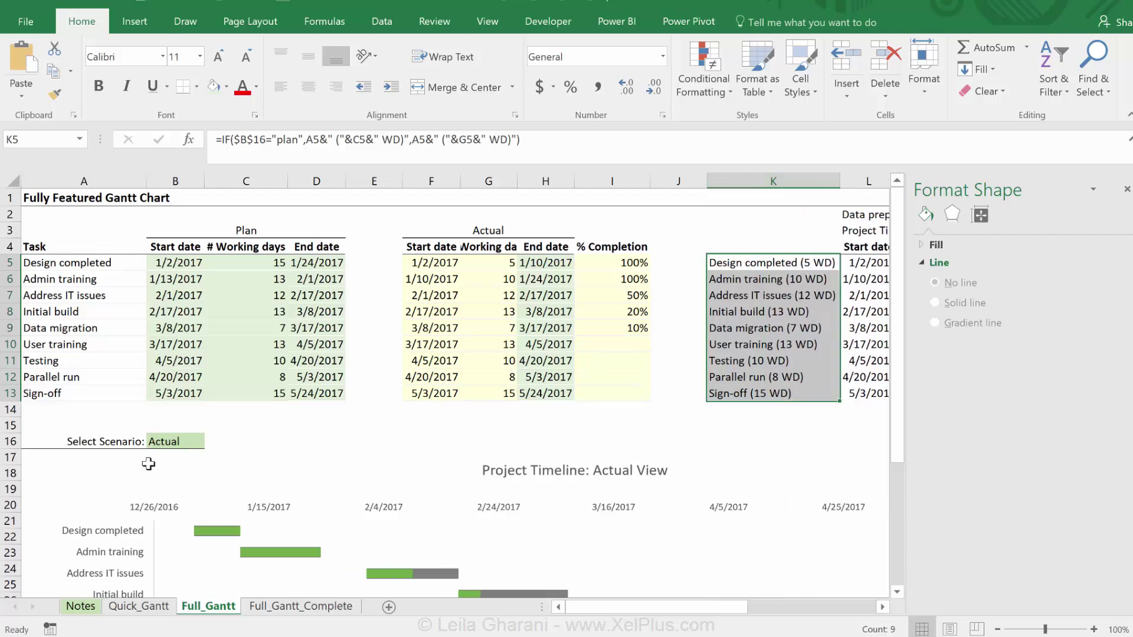
pyautogui.click(771, 263)
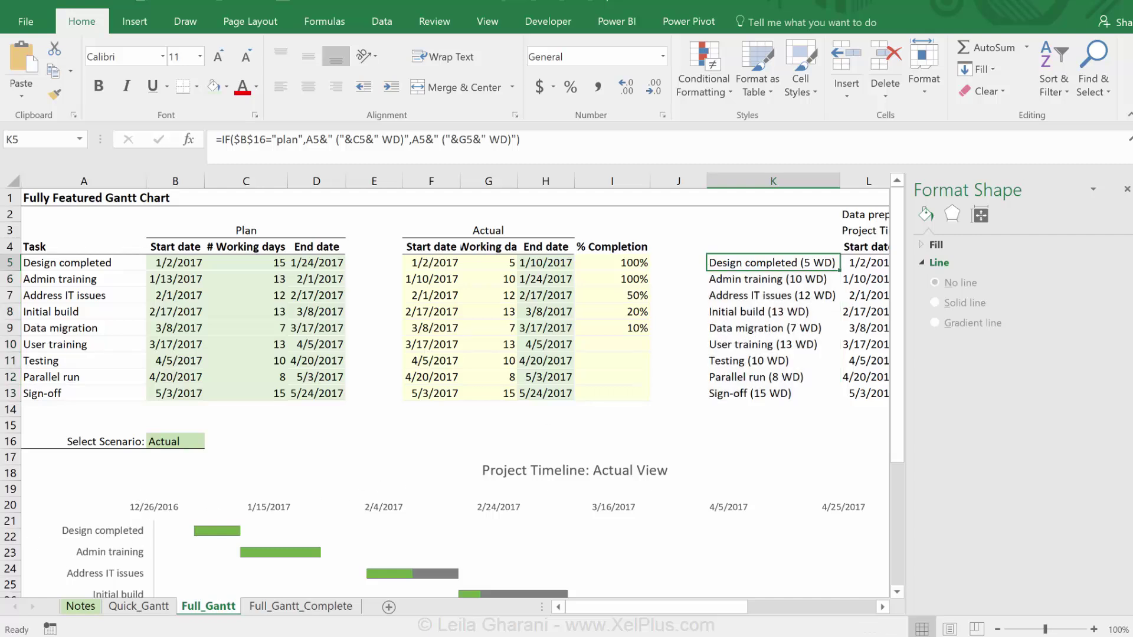
# - Replace the chart's category axis label range with K5:K13 in Select Data
pyautogui.rightClick(219, 549)
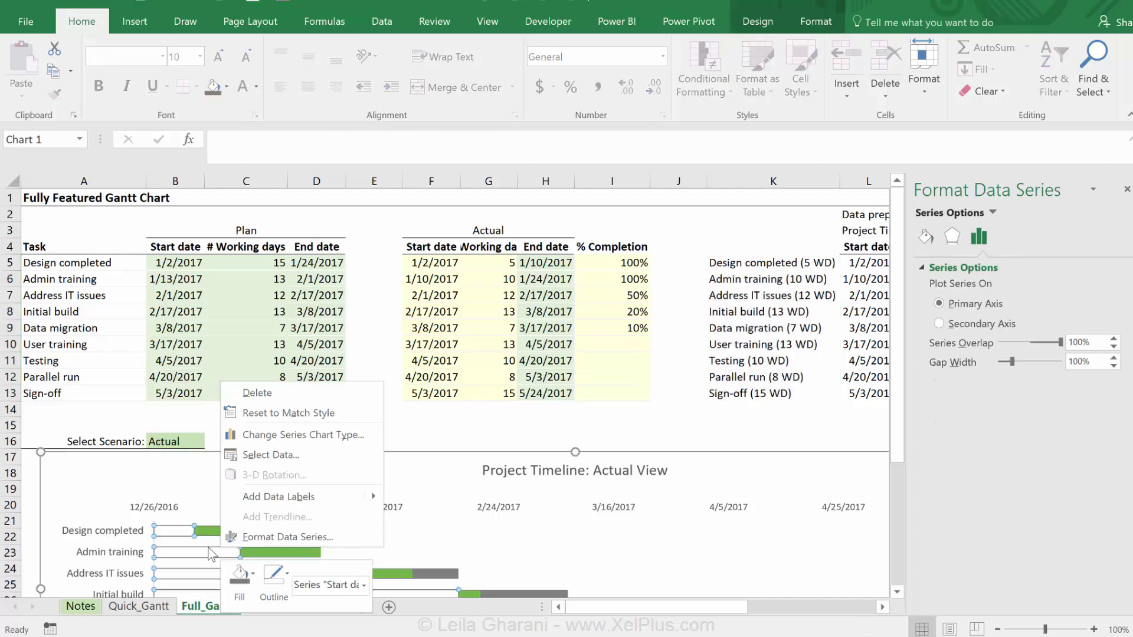
pyautogui.click(266, 455)
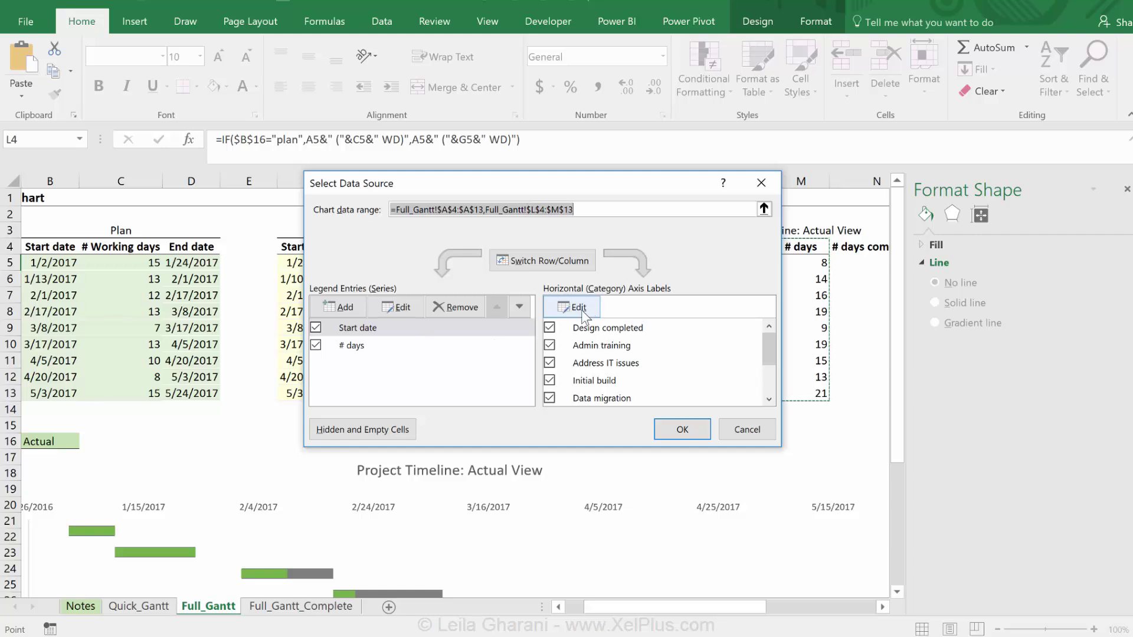
pyautogui.click(580, 307)
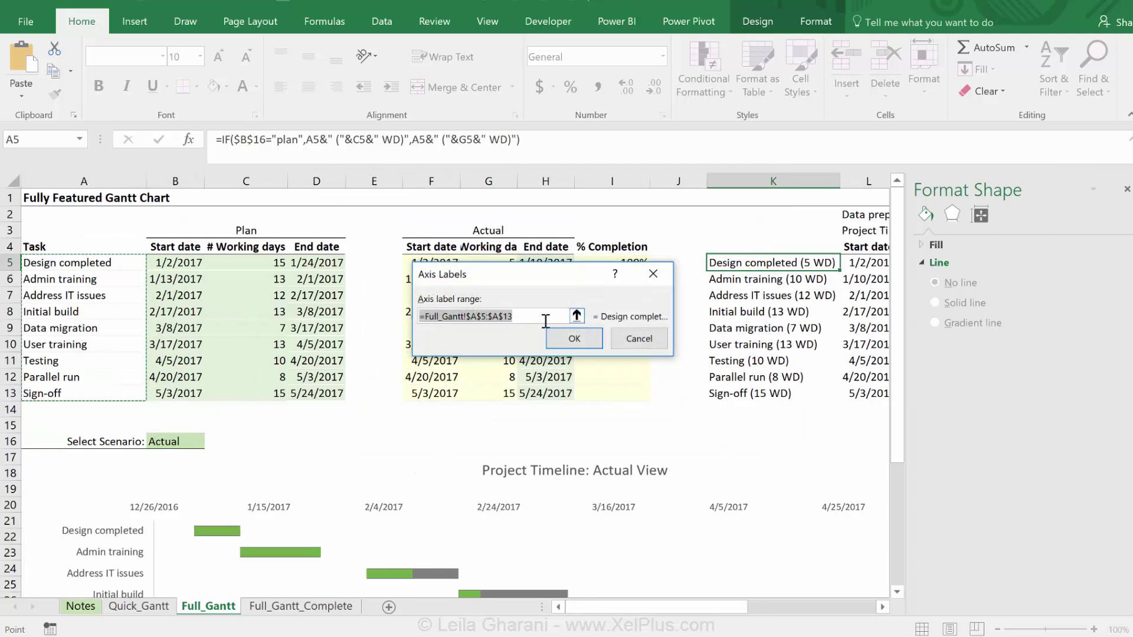
pyautogui.press('Delete')
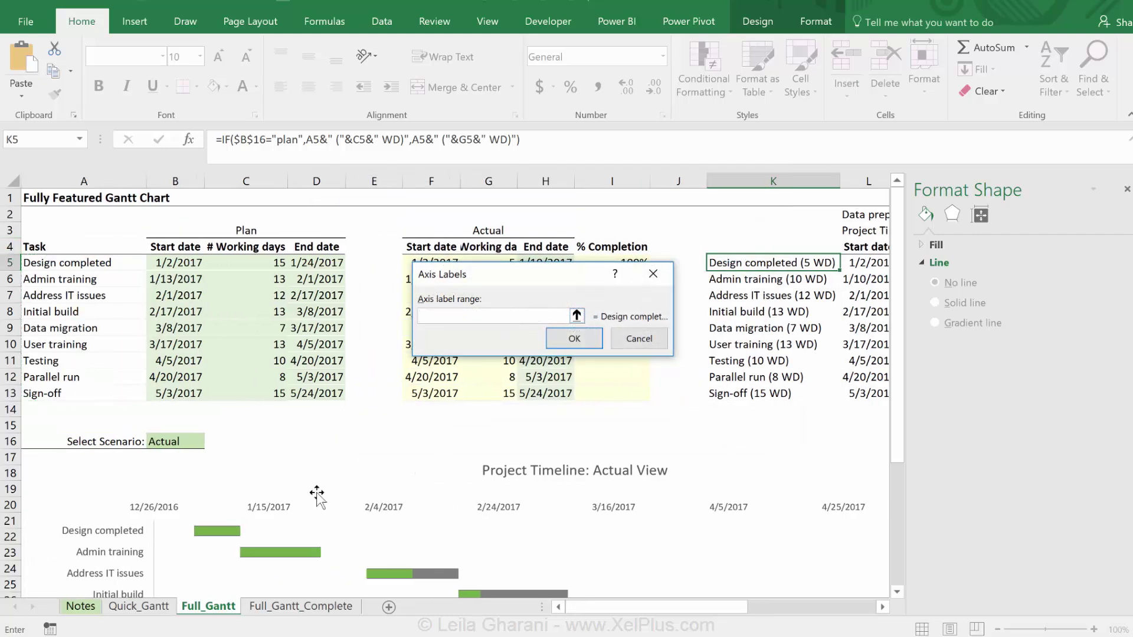
pyautogui.moveTo(767, 269); pyautogui.dragTo(762, 387)
pyautogui.click(572, 334)
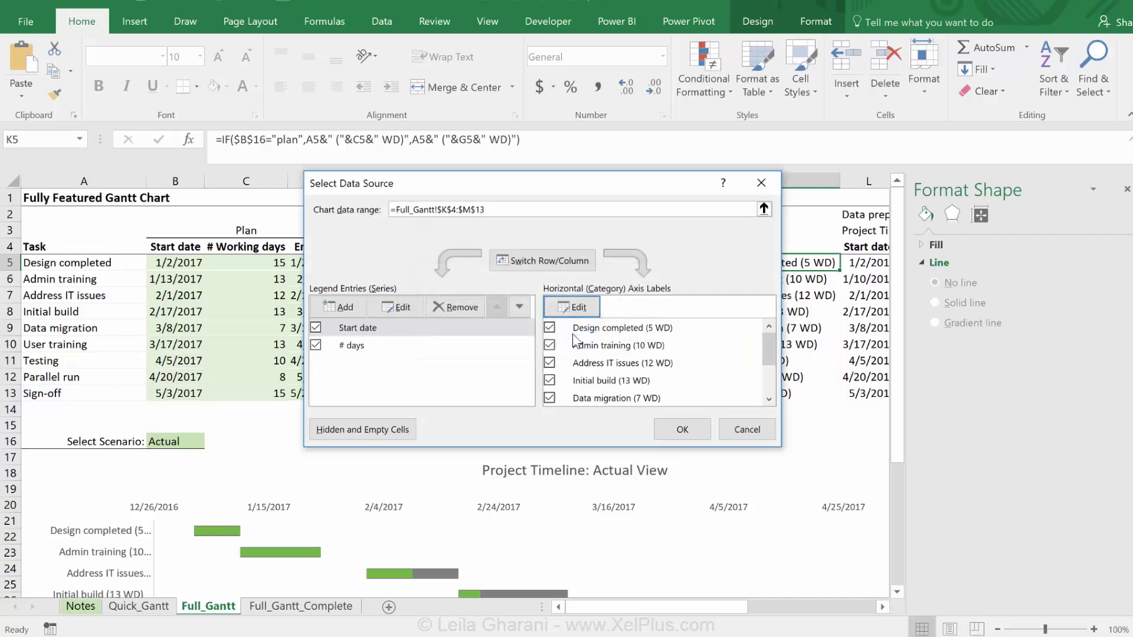
pyautogui.click(682, 431)
pyautogui.click(303, 413)
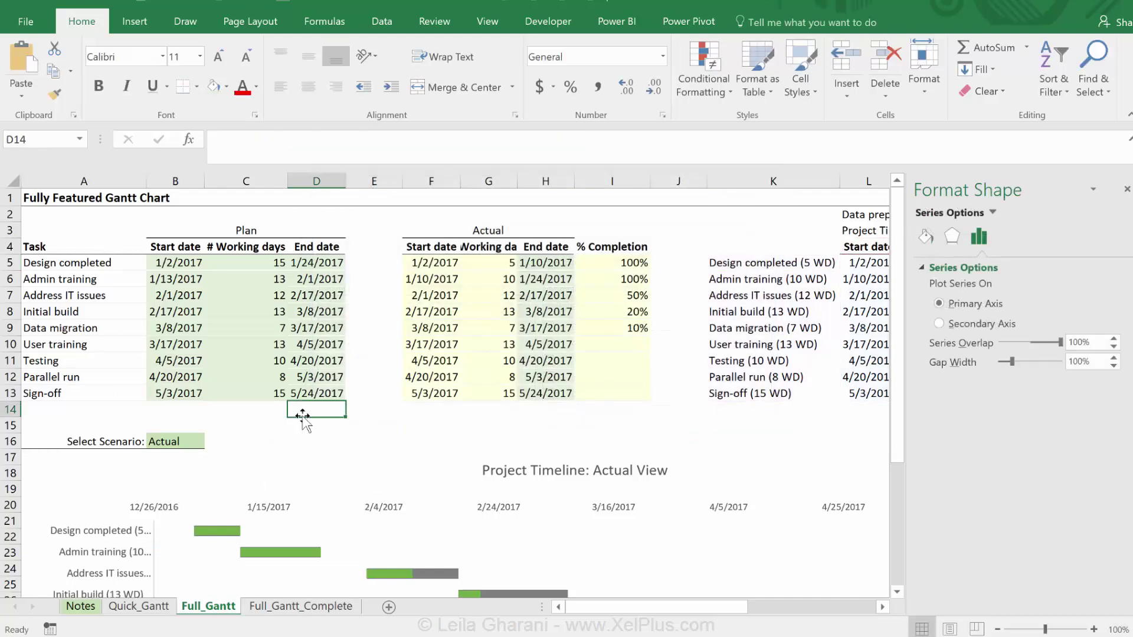
pyautogui.scroll(-4, 303, 416)
# - Narrow the plot area from the left so labels like 'Design completed (5 WD)' fit untruncated
pyautogui.click(191, 422)
pyautogui.click(136, 420)
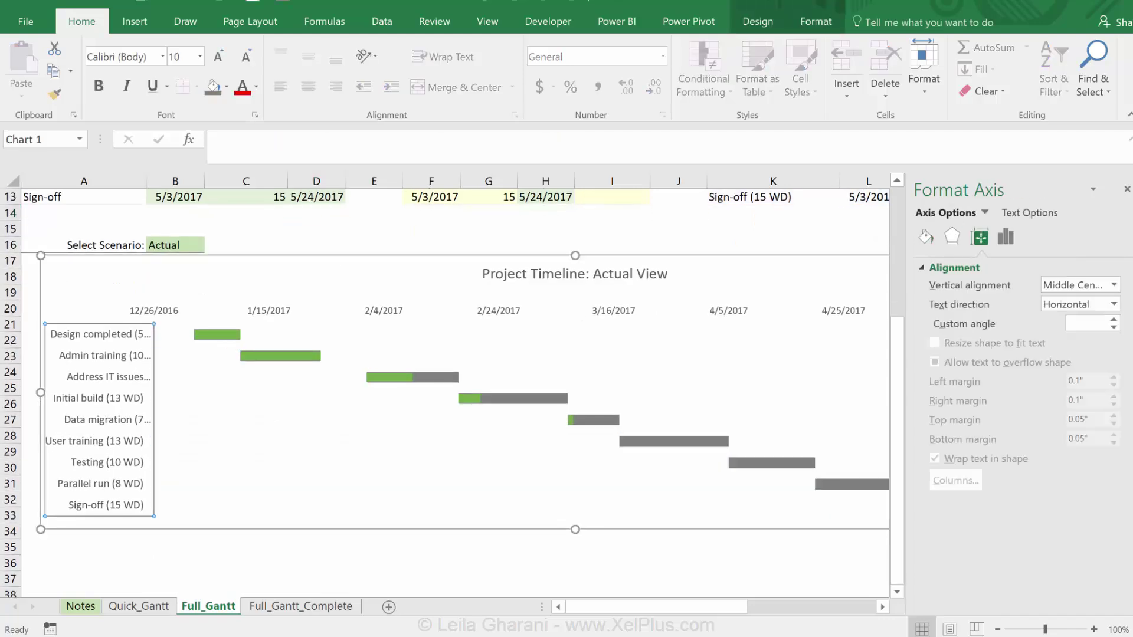
pyautogui.click(649, 507)
pyautogui.moveTo(118, 283); pyautogui.dragTo(102, 291)
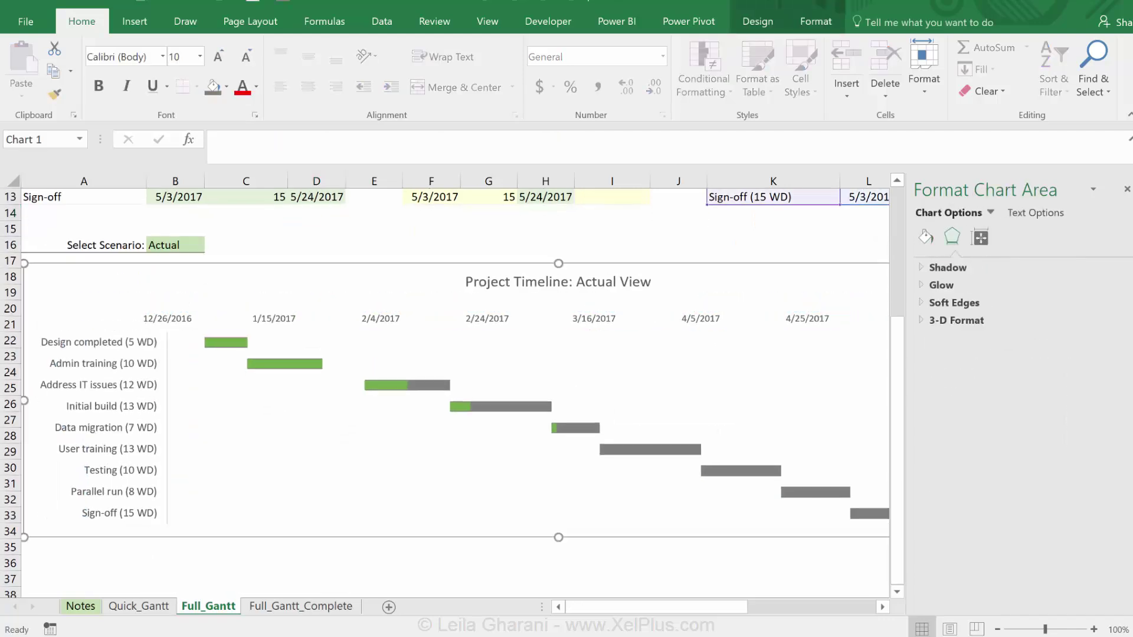
pyautogui.click(257, 251)
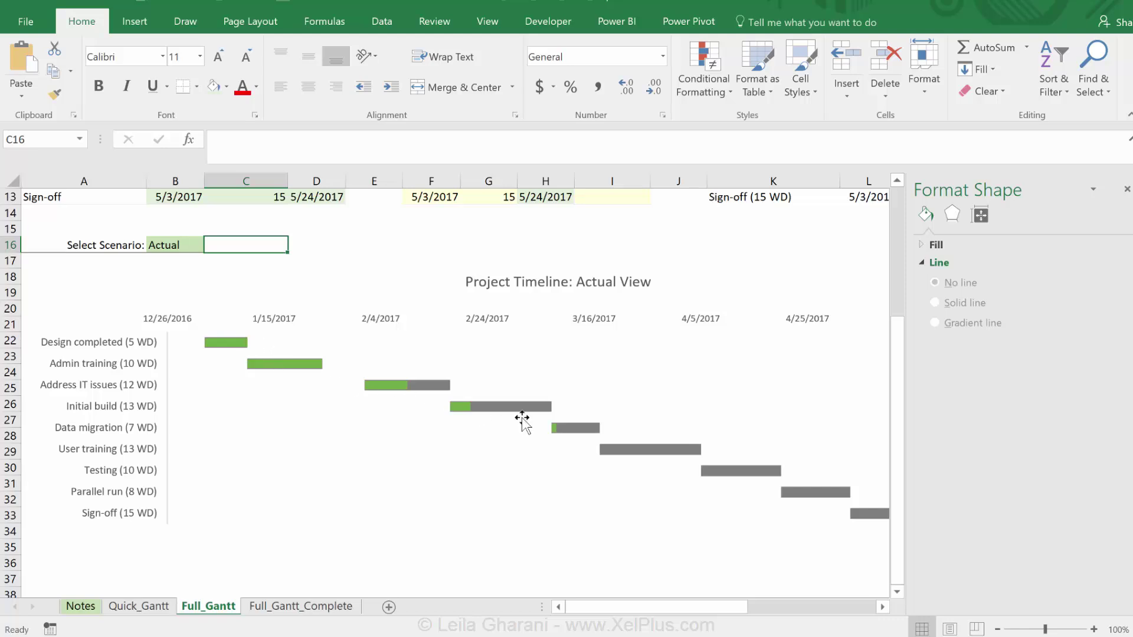
pyautogui.click(199, 246)
pyautogui.click(210, 245)
pyautogui.click(171, 270)
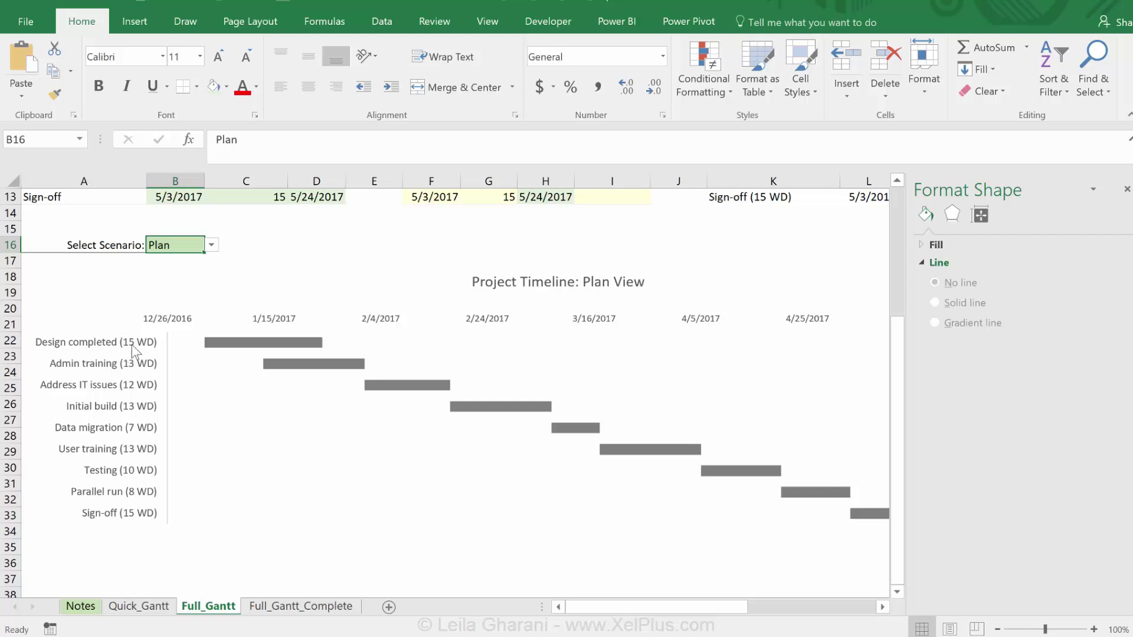
pyautogui.scroll(3, 282, 302)
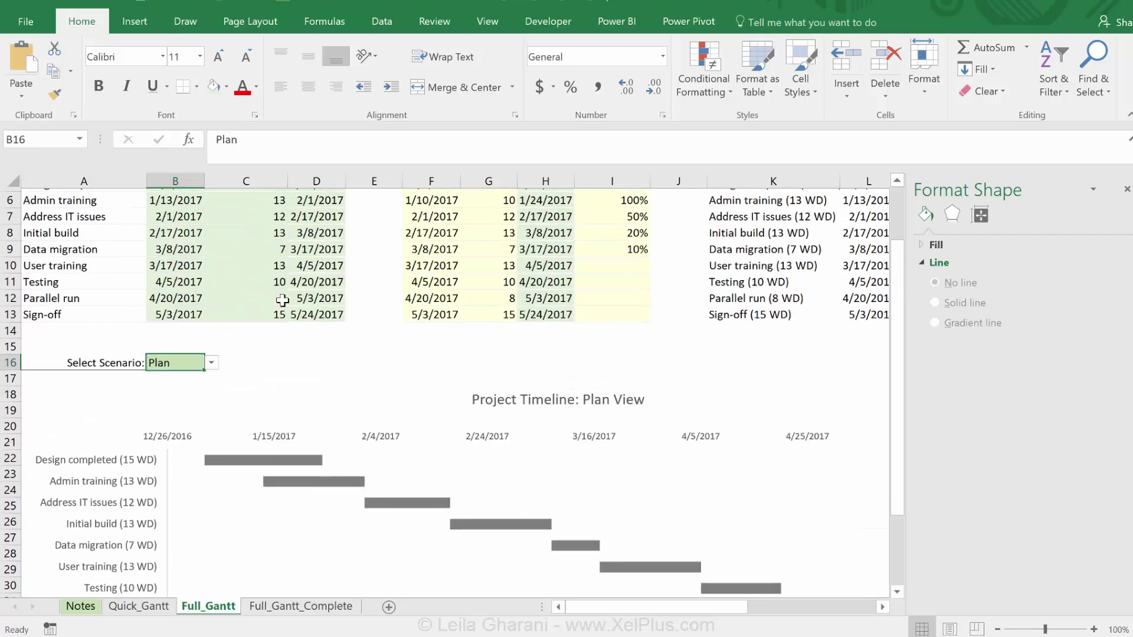
pyautogui.click(211, 392)
pyautogui.click(200, 407)
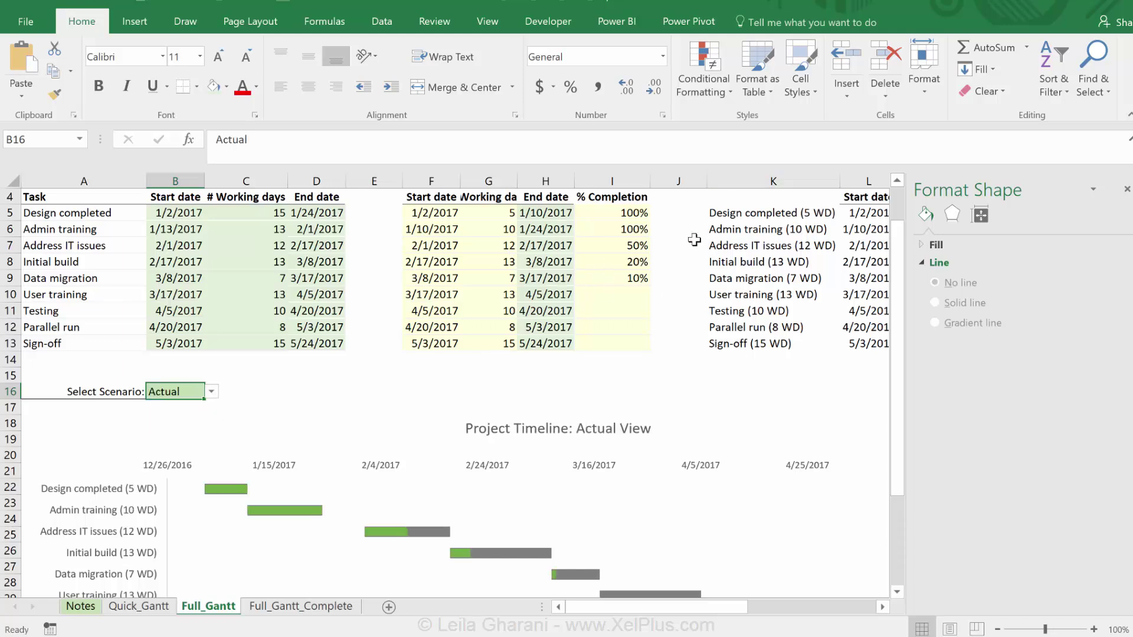
# - Fill the helper table K4:N13 with light green
pyautogui.click(723, 210)
pyautogui.press('Right')
pyautogui.press('Right')
pyautogui.press('Right')
pyautogui.press('Right')
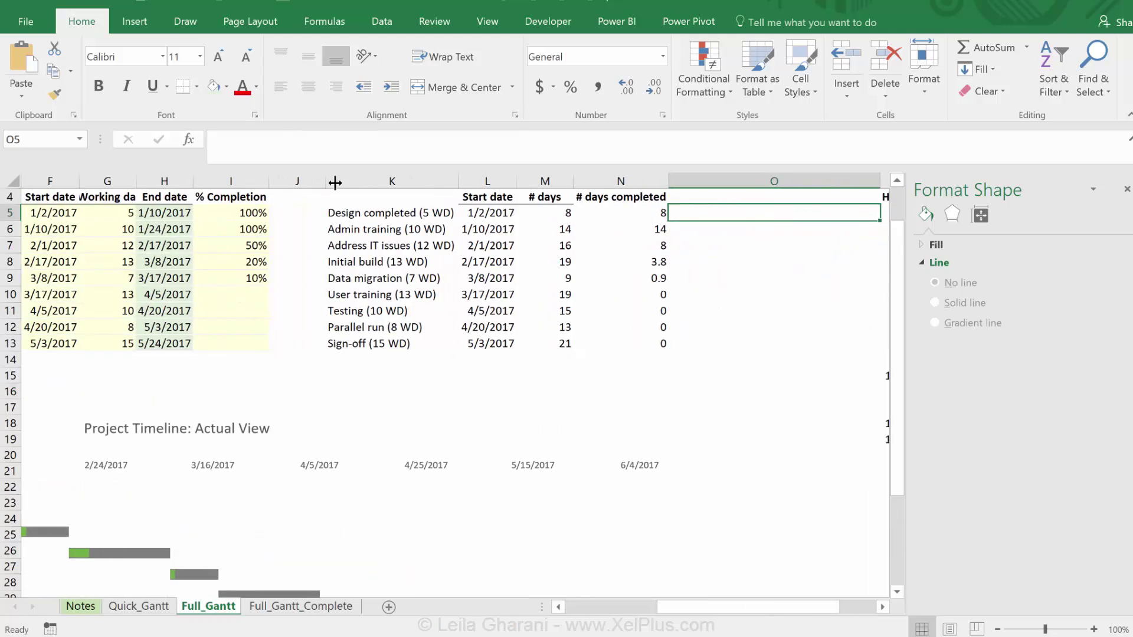
pyautogui.moveTo(391, 198); pyautogui.dragTo(581, 350)
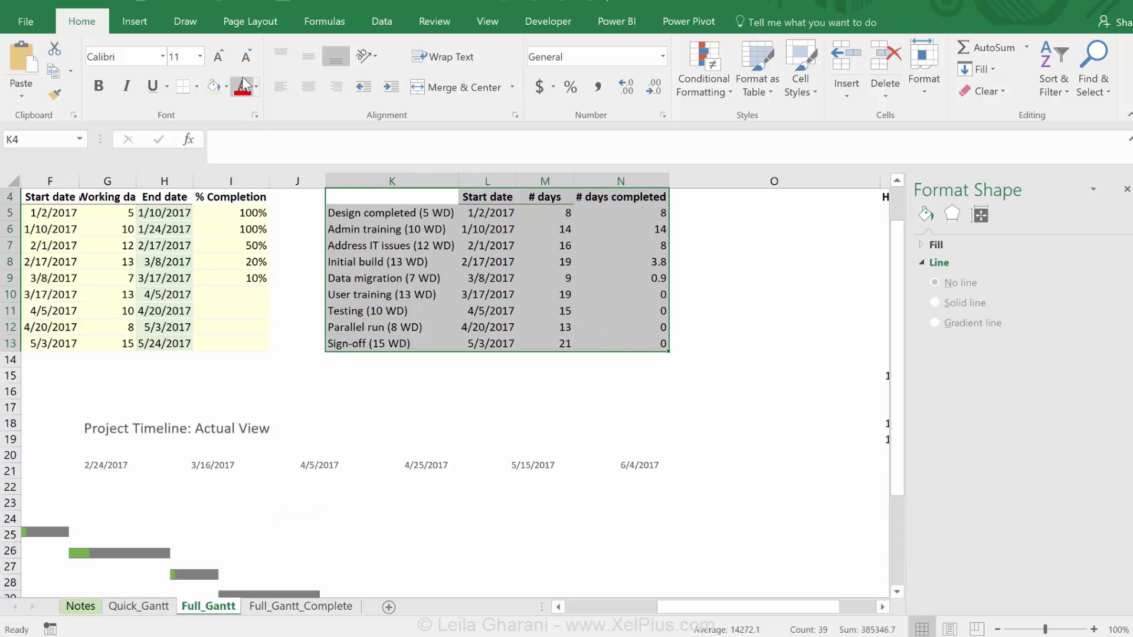
pyautogui.click(213, 86)
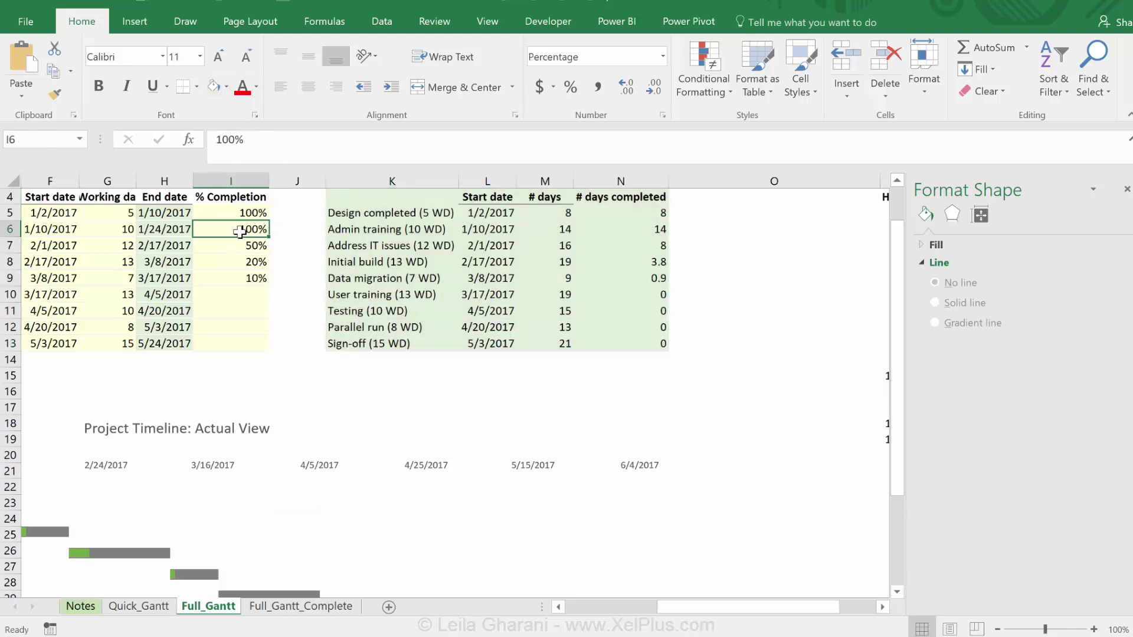
pyautogui.press('Left')
pyautogui.press('Left')
pyautogui.press('Left')
pyautogui.press('Left')
pyautogui.press('Left')
pyautogui.press('Left')
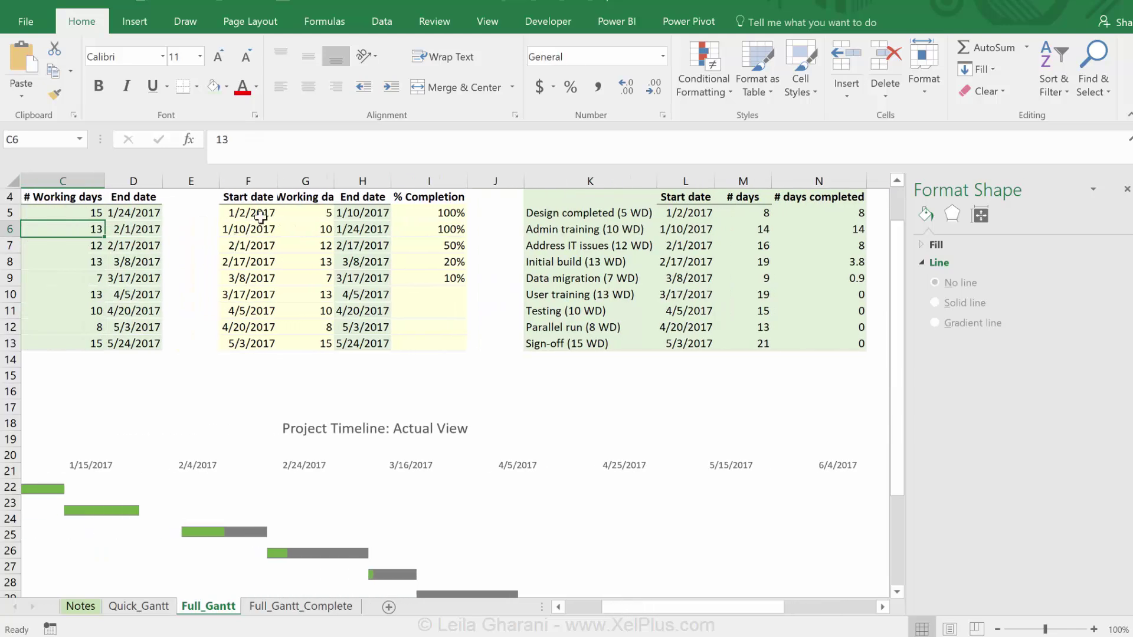
pyautogui.moveTo(252, 199); pyautogui.dragTo(307, 341)
# - Change G9, Data migration's actual working days, to 10 and check the updated chart
pyautogui.click(319, 225)
pyautogui.press('Left')
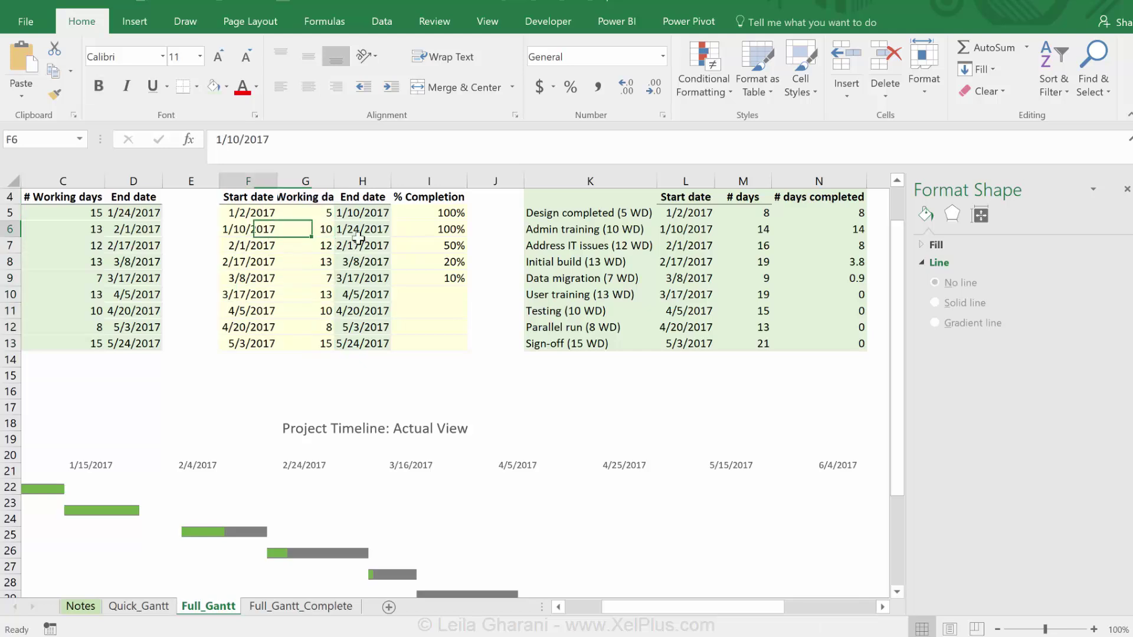
pyautogui.moveTo(626, 607); pyautogui.dragTo(589, 606)
pyautogui.scroll(-1, 496, 496)
pyautogui.scroll(2, 495, 496)
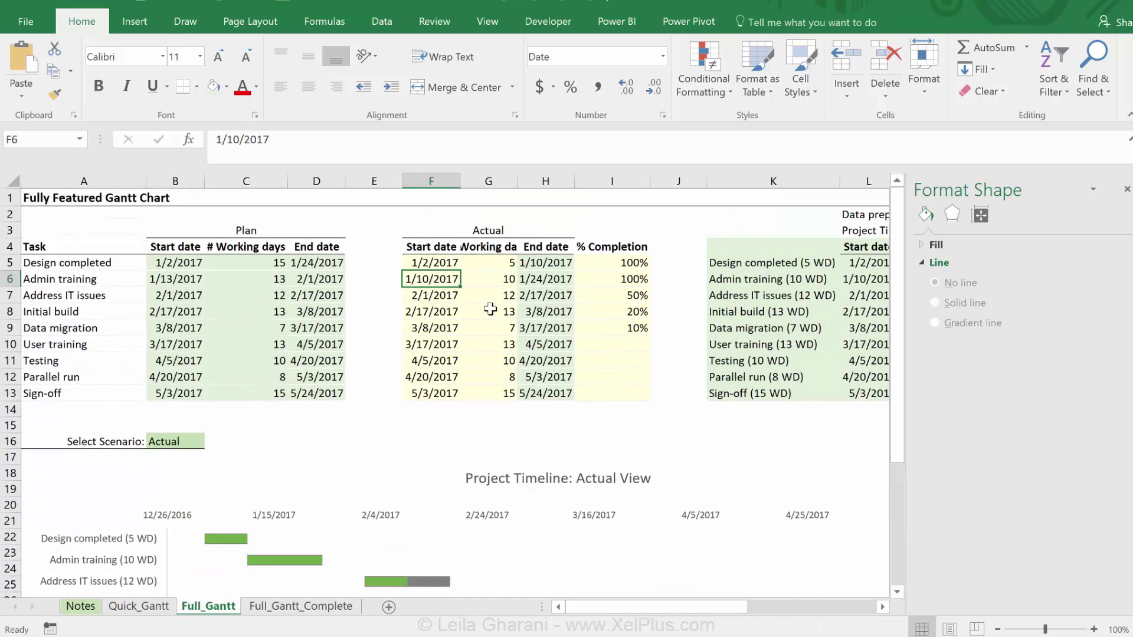
pyautogui.click(497, 331)
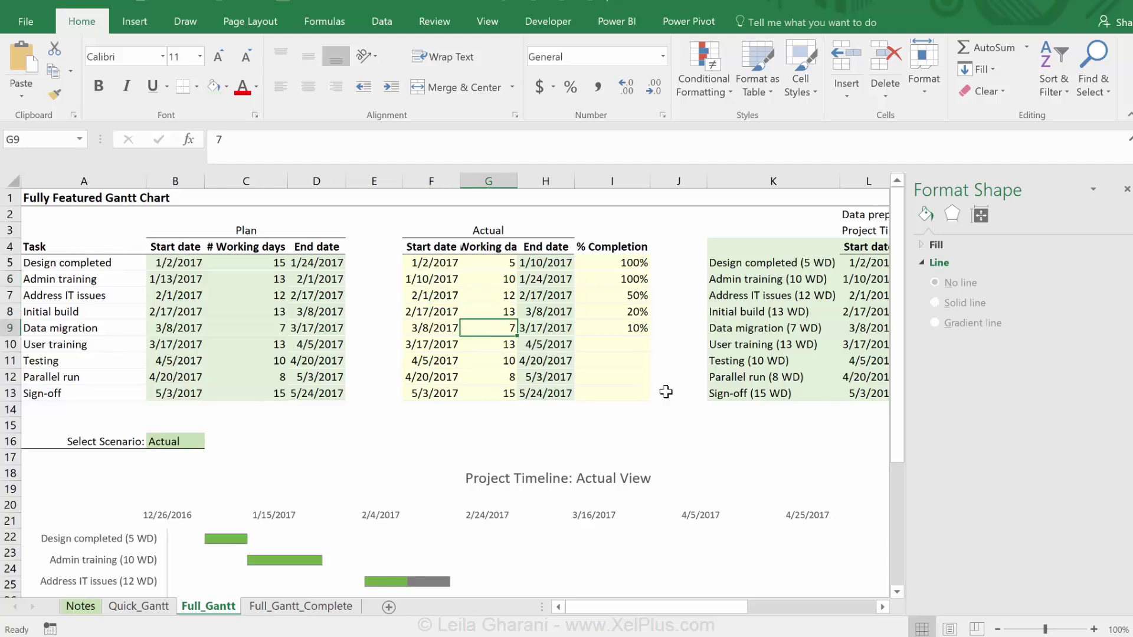
pyautogui.write('10')
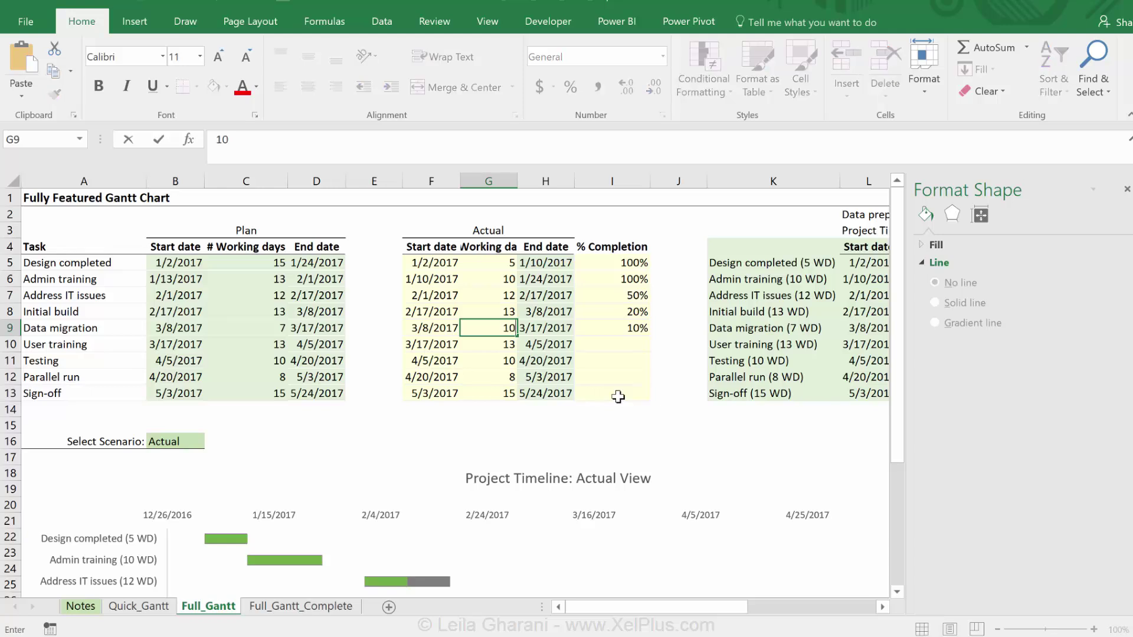
pyautogui.hotkey('ctrl', 'Return')
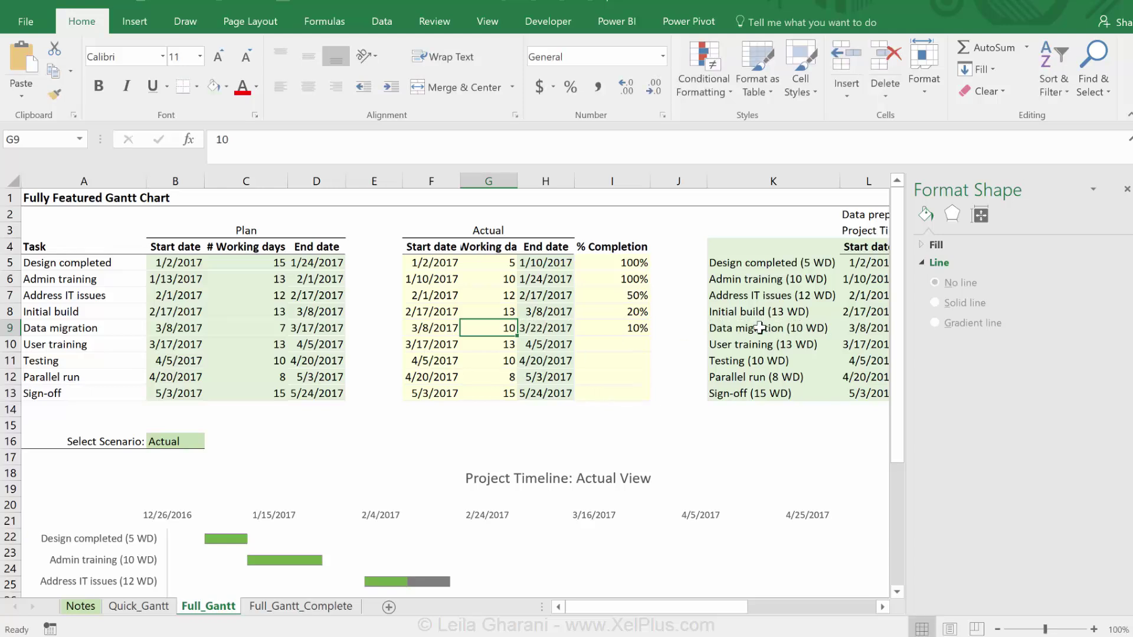
pyautogui.scroll(-3, 458, 334)
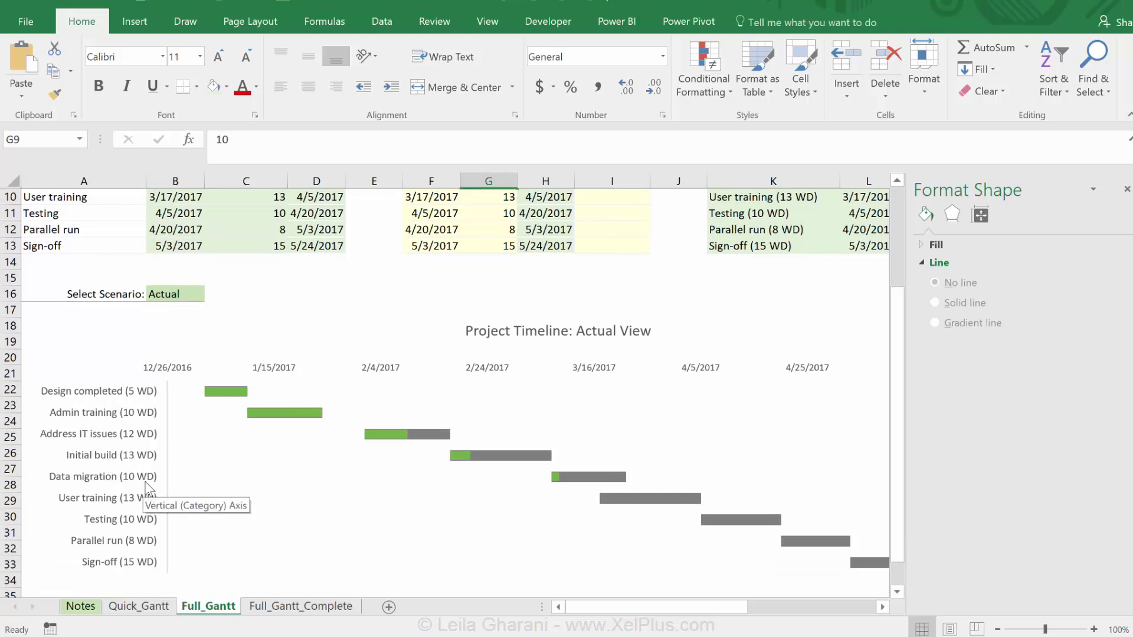
pyautogui.scroll(-1, 194, 451)
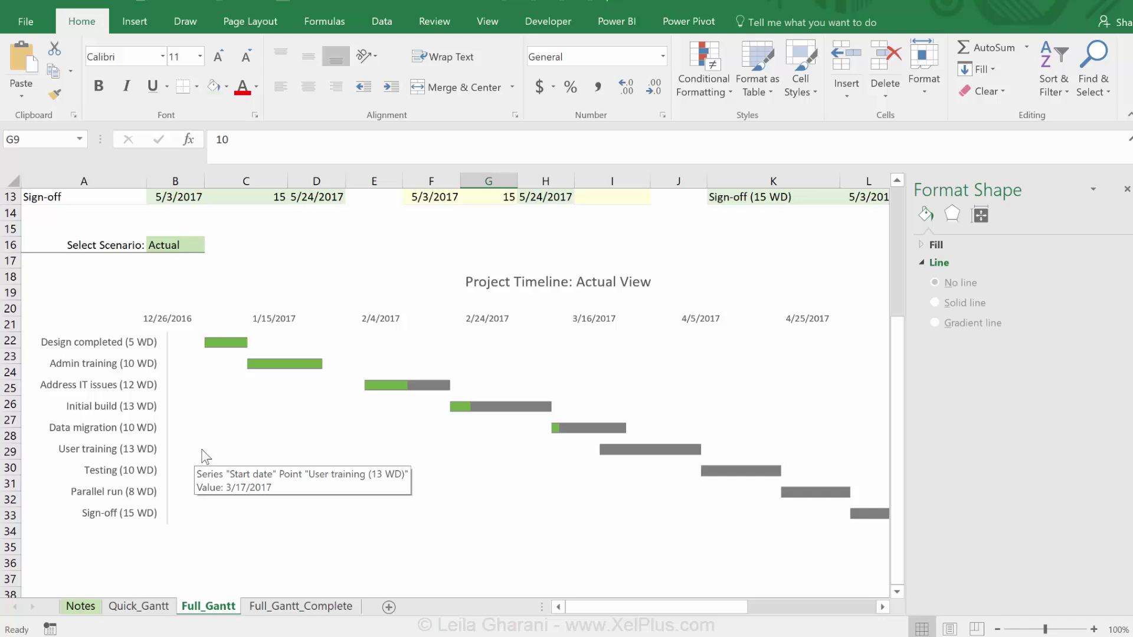